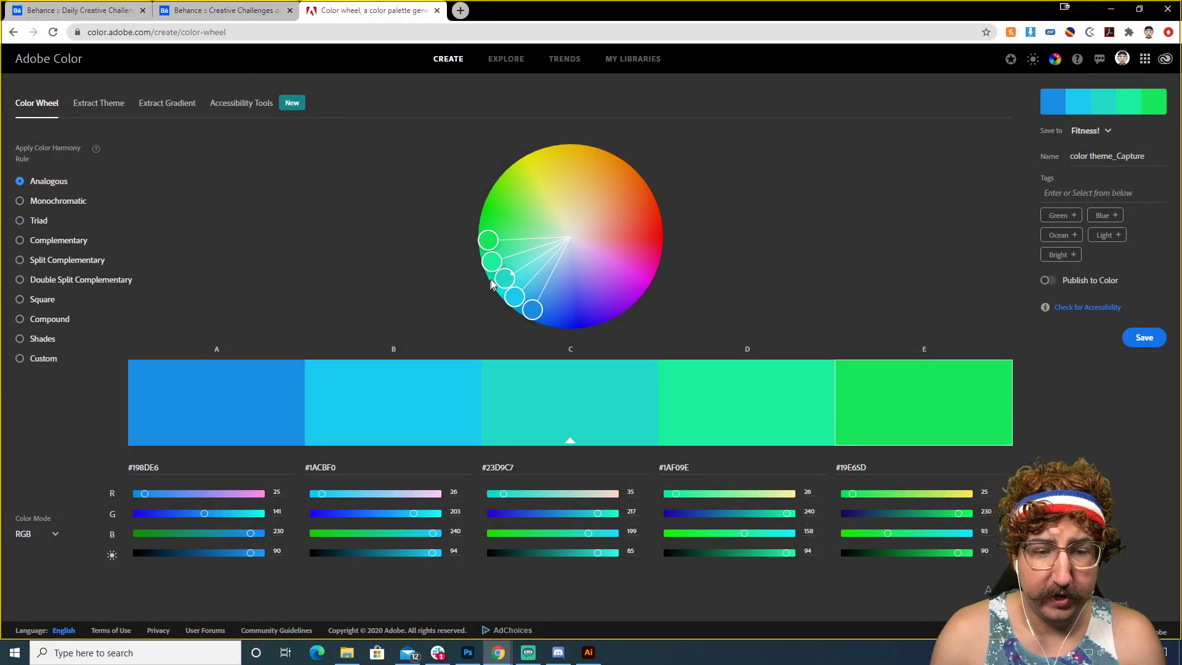
Step: Move the analogous palette's base color through cyan around the wheel to red #DB1F2E
{"action": "left_click_drag", "start_coordinate": [504, 276], "coordinate": [513, 281]}
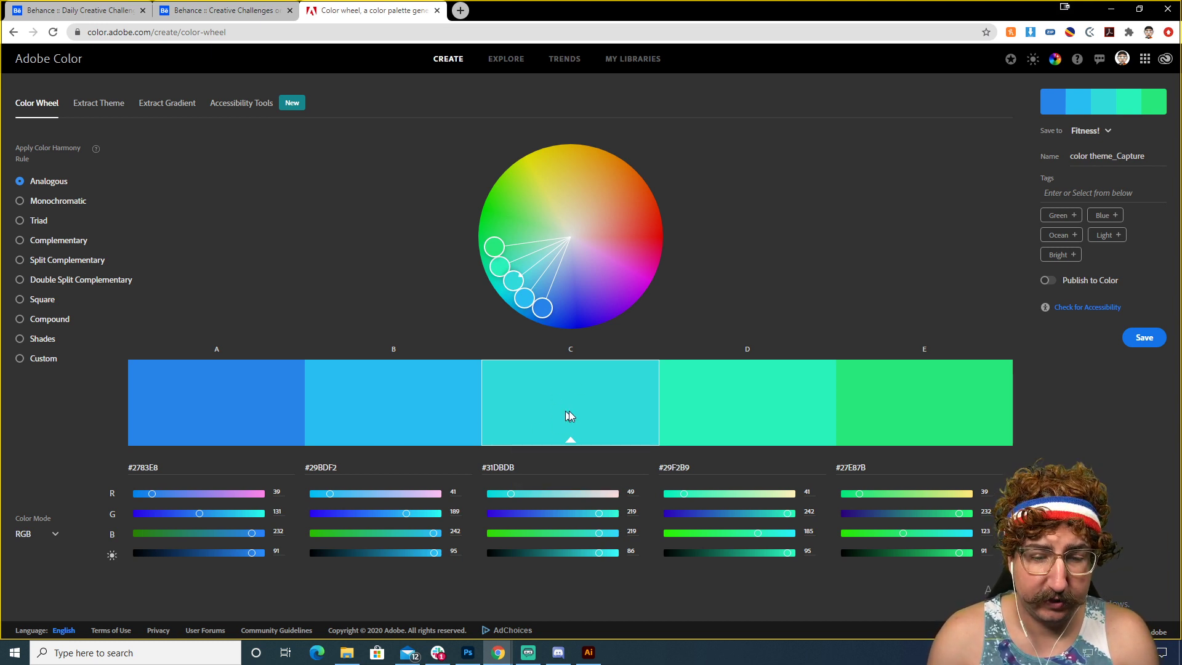
{"action": "left_click_drag", "start_coordinate": [515, 277], "coordinate": [649, 236]}
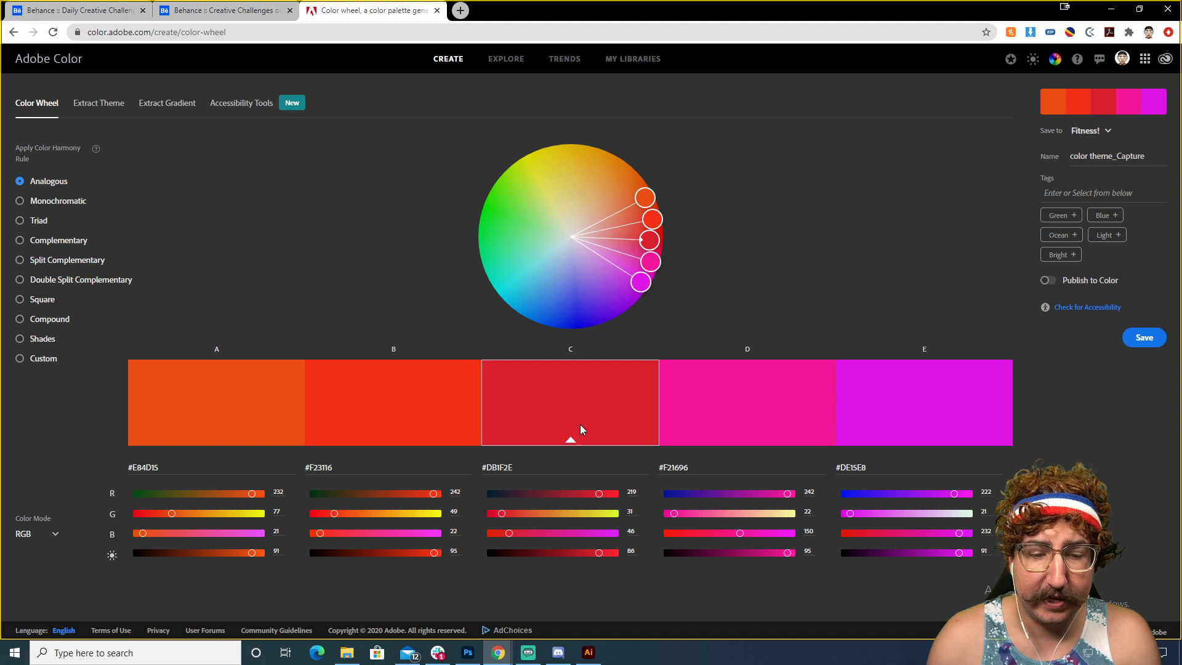
Step: Try the Monochromatic, Triad, Complementary, Split Complementary and Double Split Complementary harmony rules, adjusting the base red to #DB0A27
{"action": "left_click", "coordinate": [59, 207]}
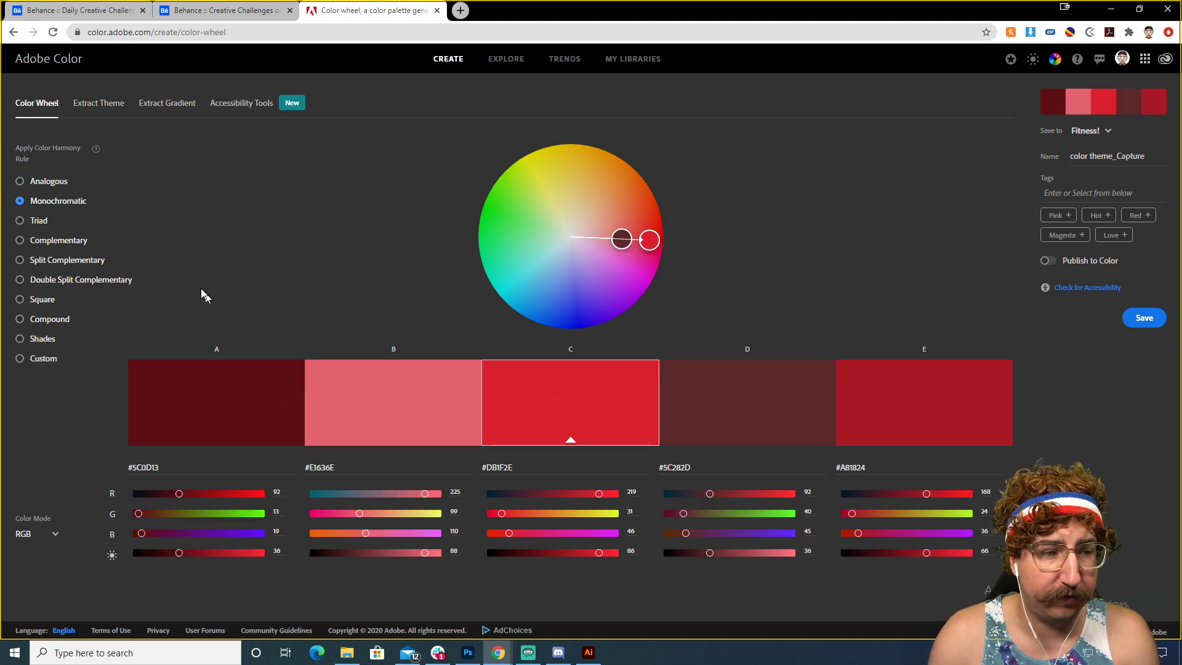
{"action": "left_click", "coordinate": [41, 223]}
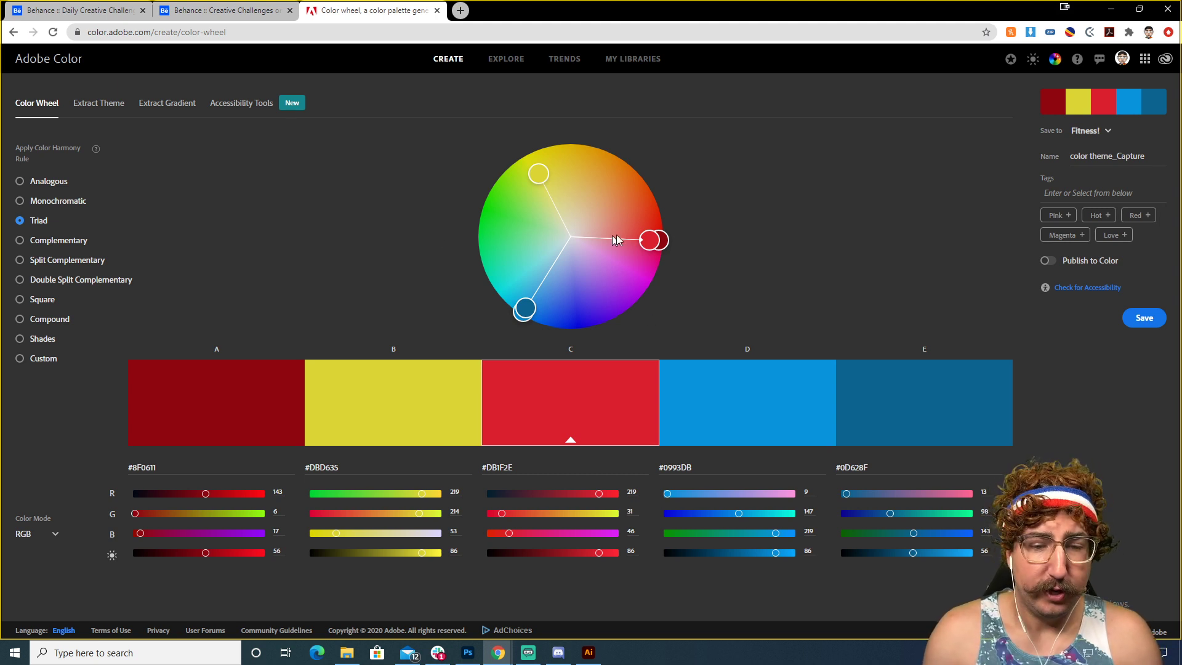
{"action": "mouse_move", "coordinate": [651, 240]}
{"action": "left_mouse_down"}
{"action": "mouse_move", "coordinate": [606, 239]}
{"action": "mouse_move", "coordinate": [645, 268]}
{"action": "mouse_move", "coordinate": [640, 280]}
{"action": "mouse_move", "coordinate": [656, 242]}
{"action": "left_mouse_up"}
{"action": "left_click", "coordinate": [67, 247]}
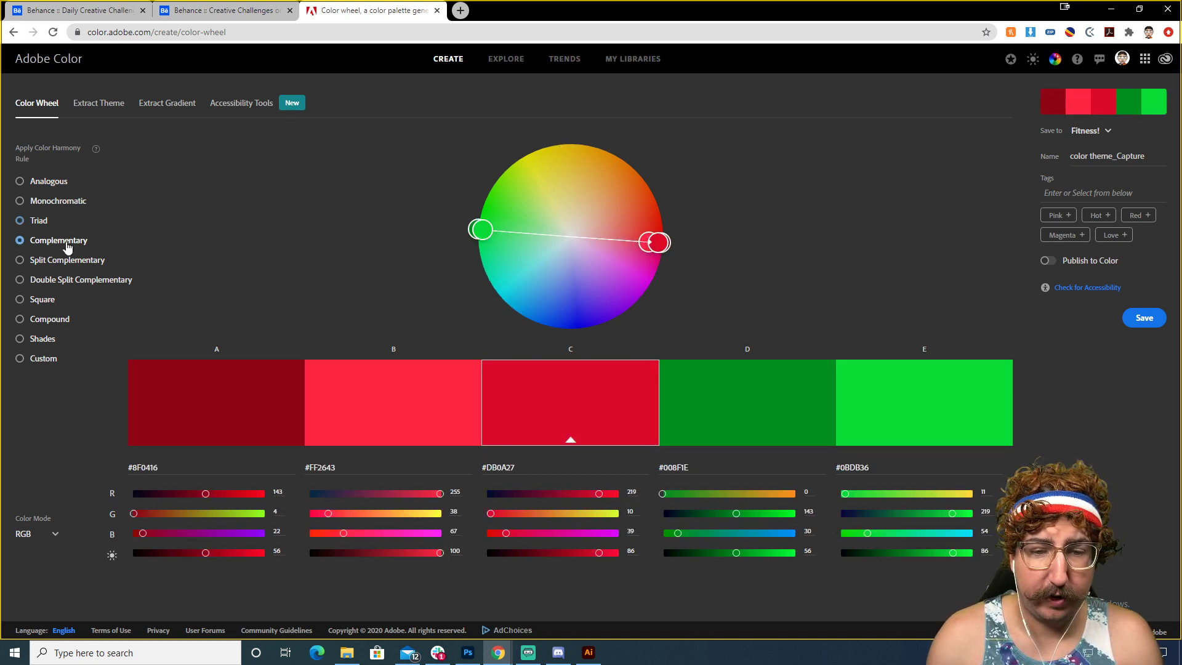
{"action": "left_click", "coordinate": [73, 264]}
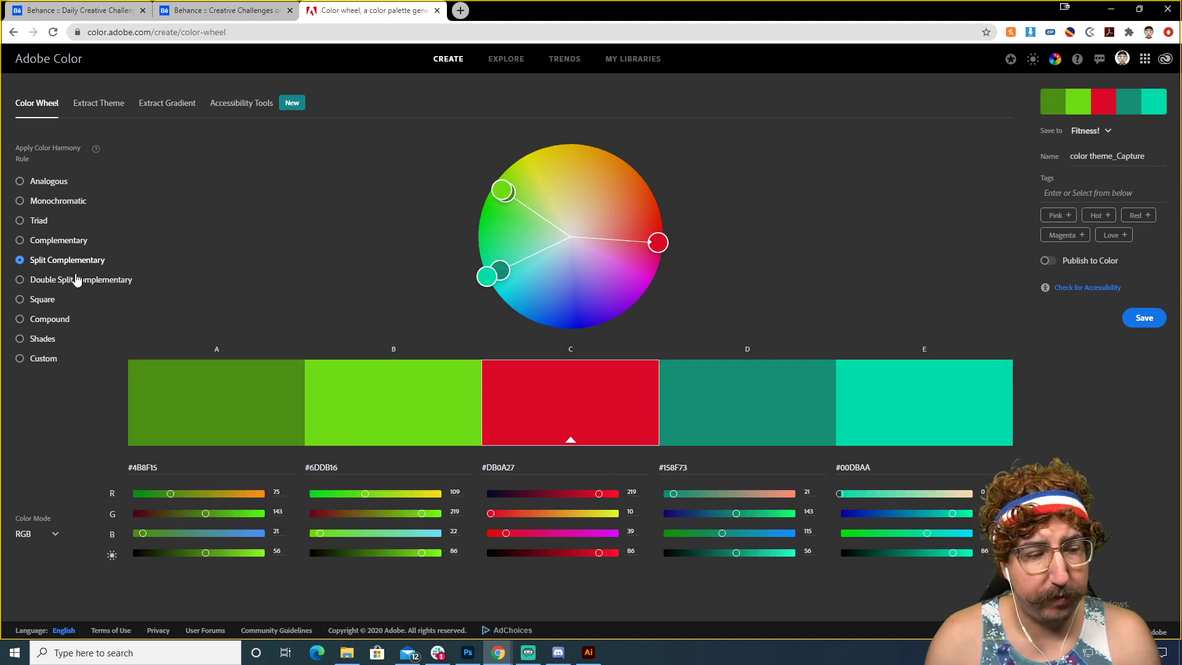
{"action": "left_click", "coordinate": [77, 280]}
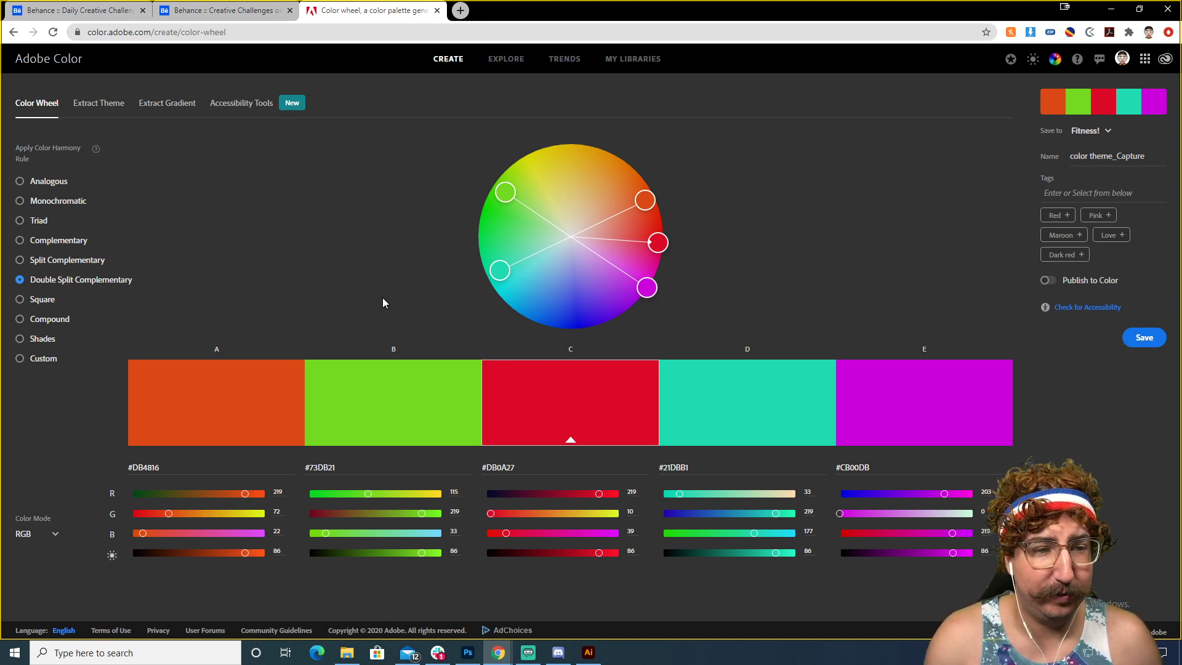
Step: Switch to Illustrator, duplicate the patterned artwork below the original and scale the copy to about 615 by 346 px
{"action": "left_click", "coordinate": [589, 654]}
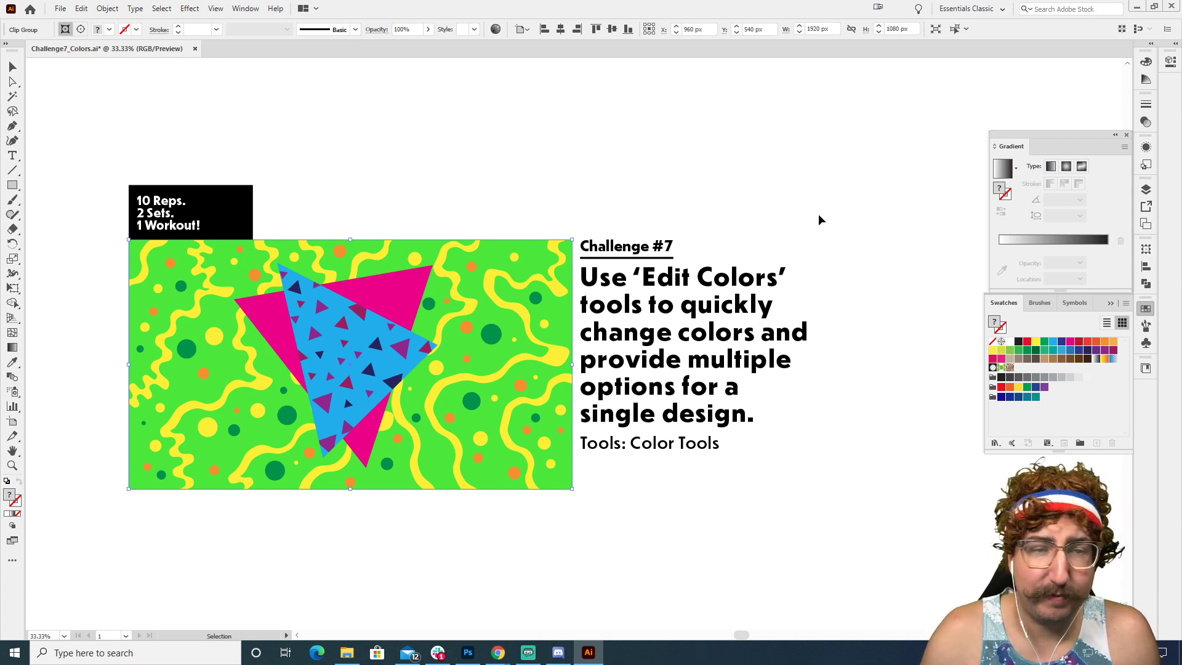
{"action": "left_click_drag", "start_coordinate": [471, 338], "coordinate": [650, 212]}
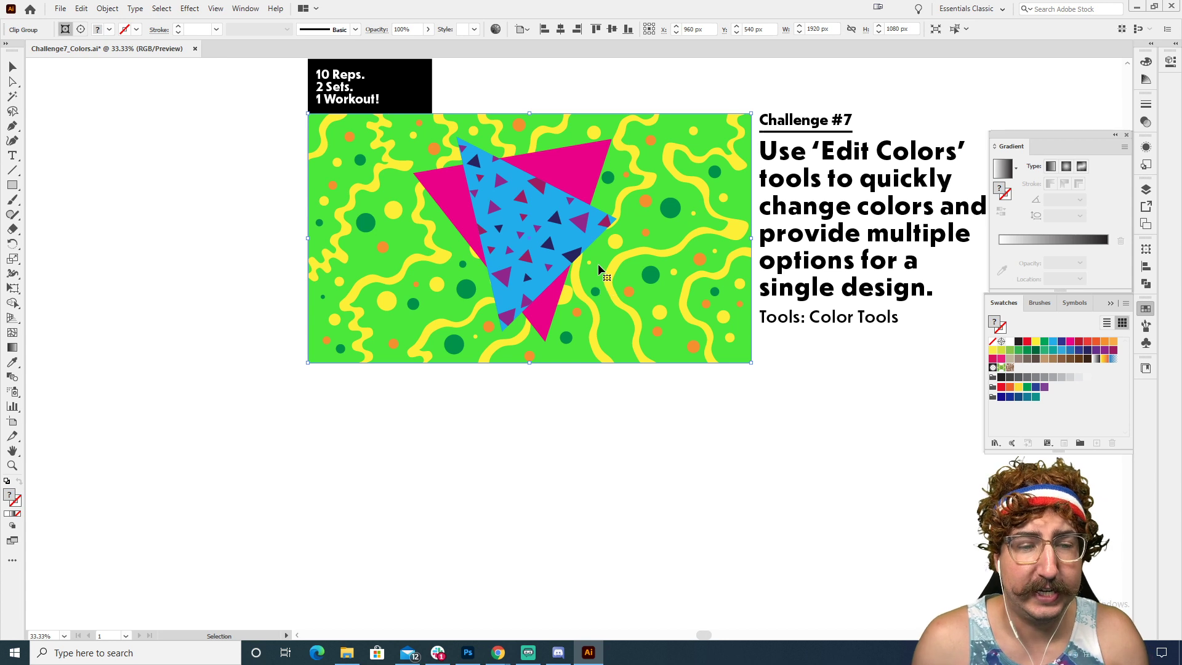
{"action": "left_click_drag", "start_coordinate": [447, 214], "coordinate": [400, 250]}
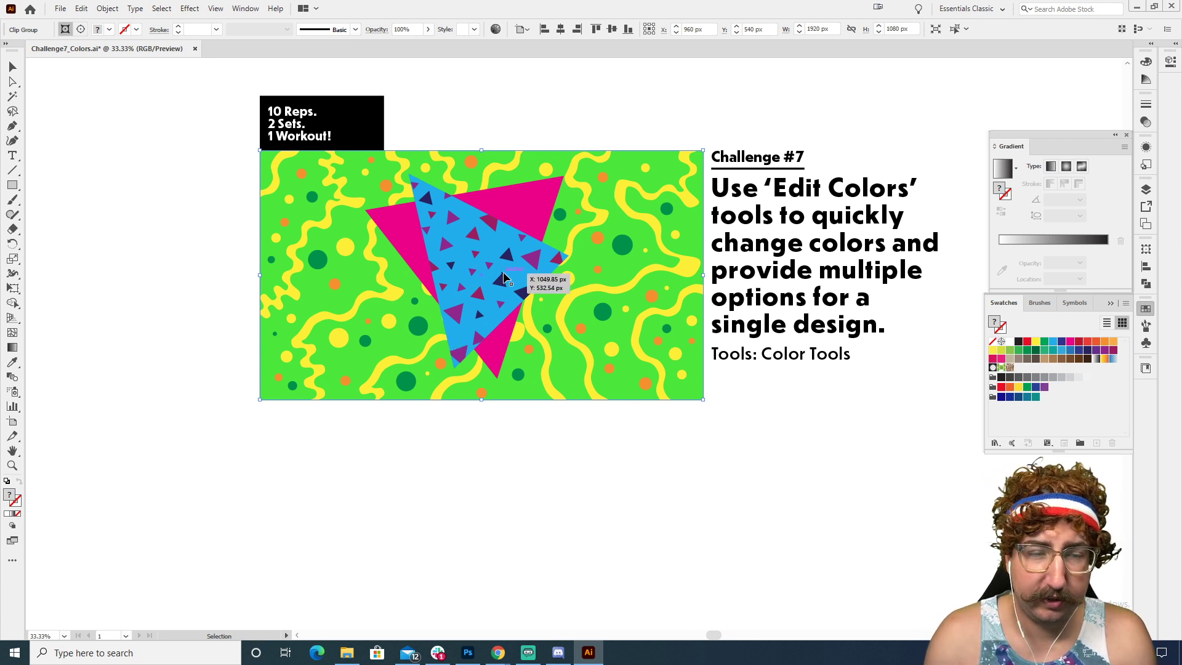
{"action": "left_click_drag", "start_coordinate": [559, 246], "coordinate": [394, 480]}
{"action": "key", "text": "s"}
{"action": "left_click_drag", "start_coordinate": [626, 260], "coordinate": [443, 450]}
Step: Zoom in on the scaled-down artwork copy and deselect it
{"action": "key", "text": "space"}
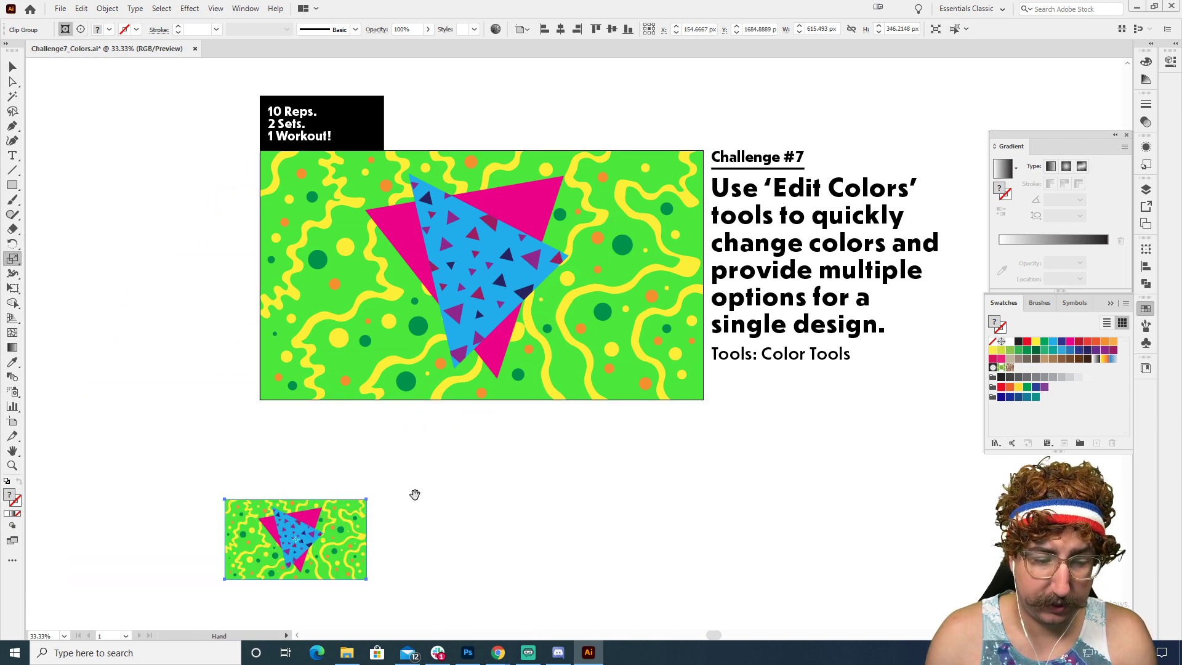
{"action": "left_click_drag", "start_coordinate": [414, 494], "coordinate": [408, 367]}
{"action": "key", "text": "z"}
{"action": "left_click", "coordinate": [438, 423]}
{"action": "left_click", "coordinate": [572, 349]}
{"action": "left_click", "coordinate": [580, 329]}
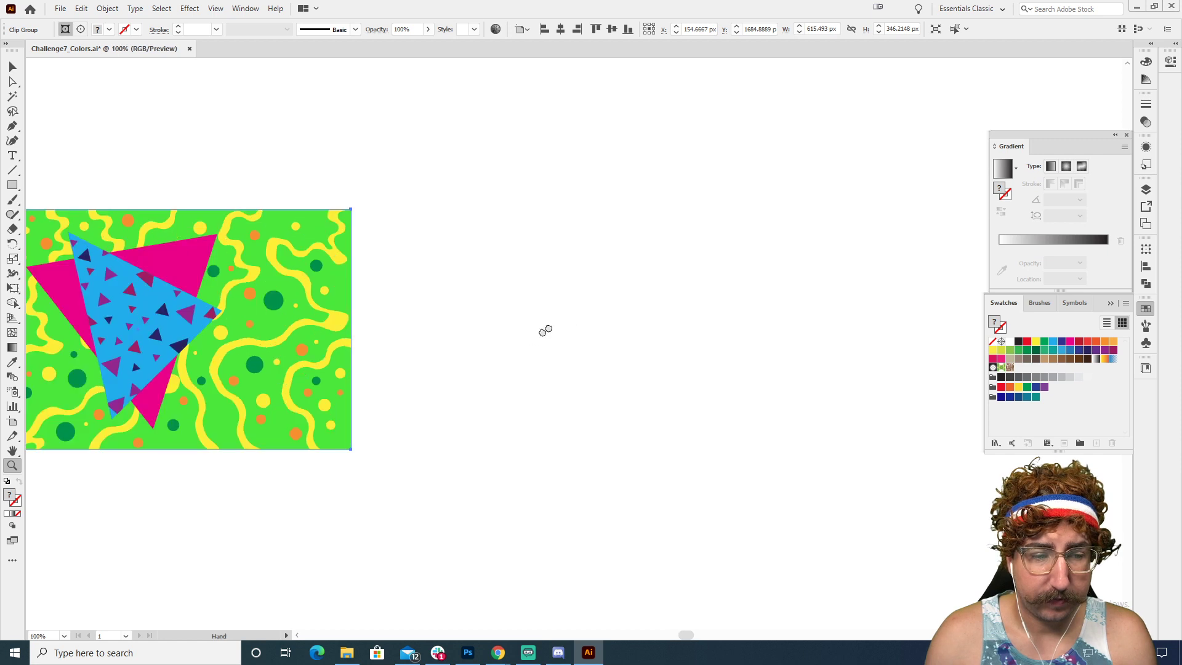
{"action": "left_click_drag", "start_coordinate": [545, 331], "coordinate": [847, 256]}
{"action": "key", "text": "v"}
{"action": "left_click", "coordinate": [825, 237]}
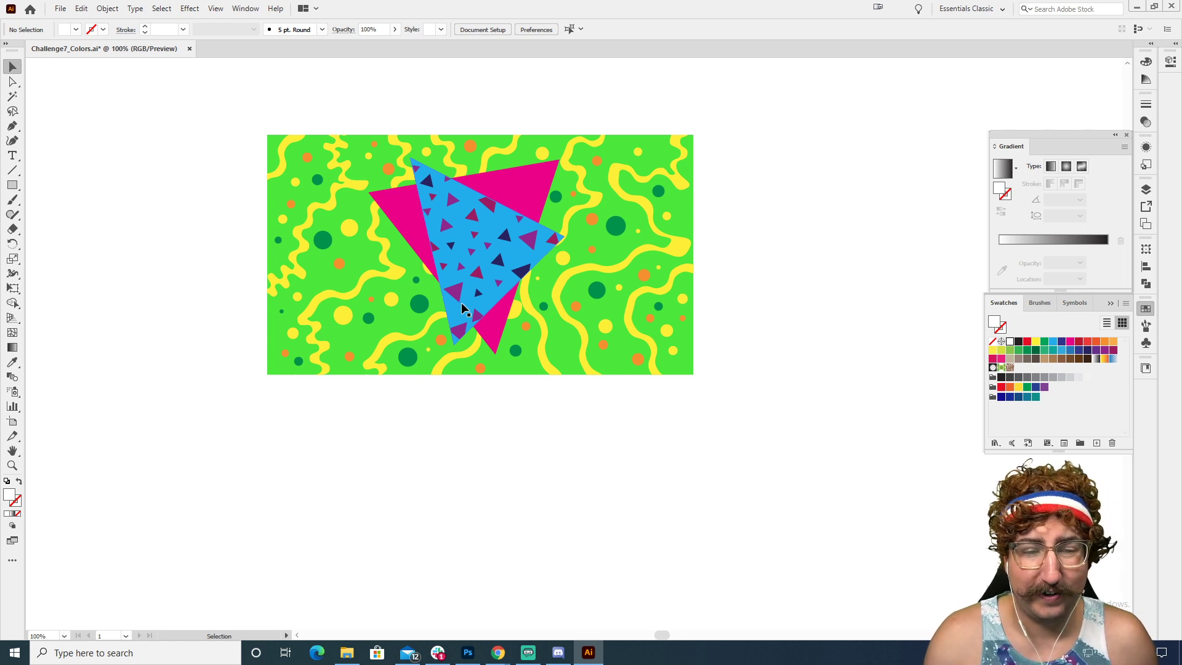
Step: Isolate the group of small triangles nested in the copy's clip groups and select a navy triangle in it
{"action": "double_click", "coordinate": [482, 237]}
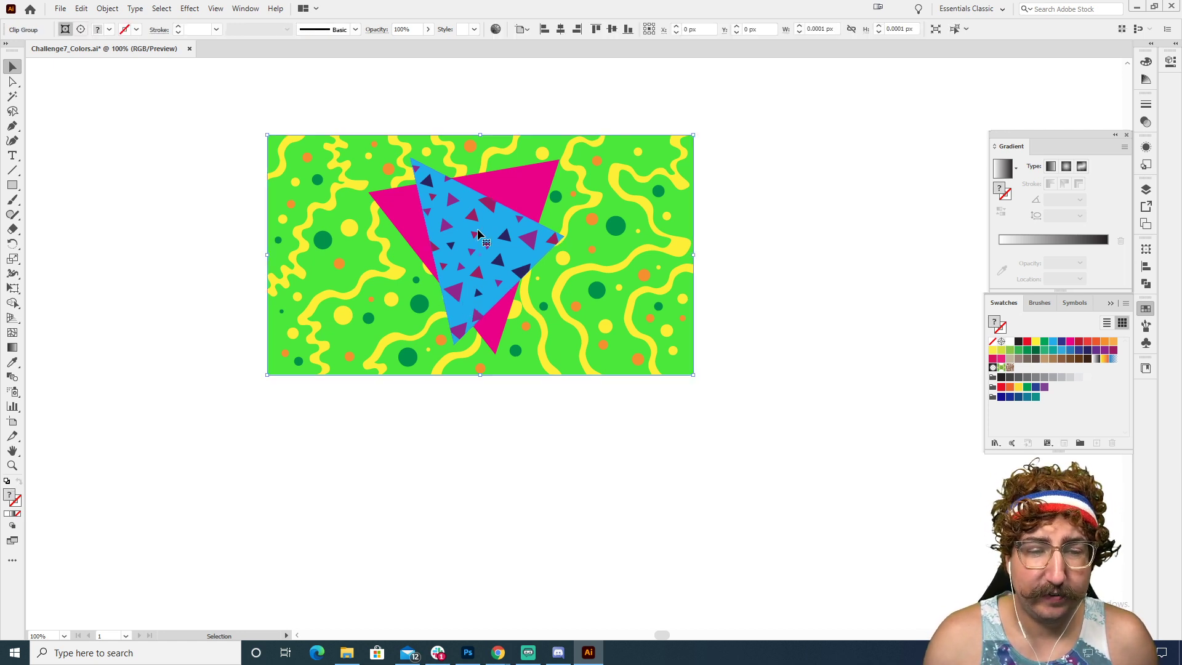
{"action": "key", "text": "z"}
{"action": "left_click", "coordinate": [515, 260]}
{"action": "left_click", "coordinate": [550, 306]}
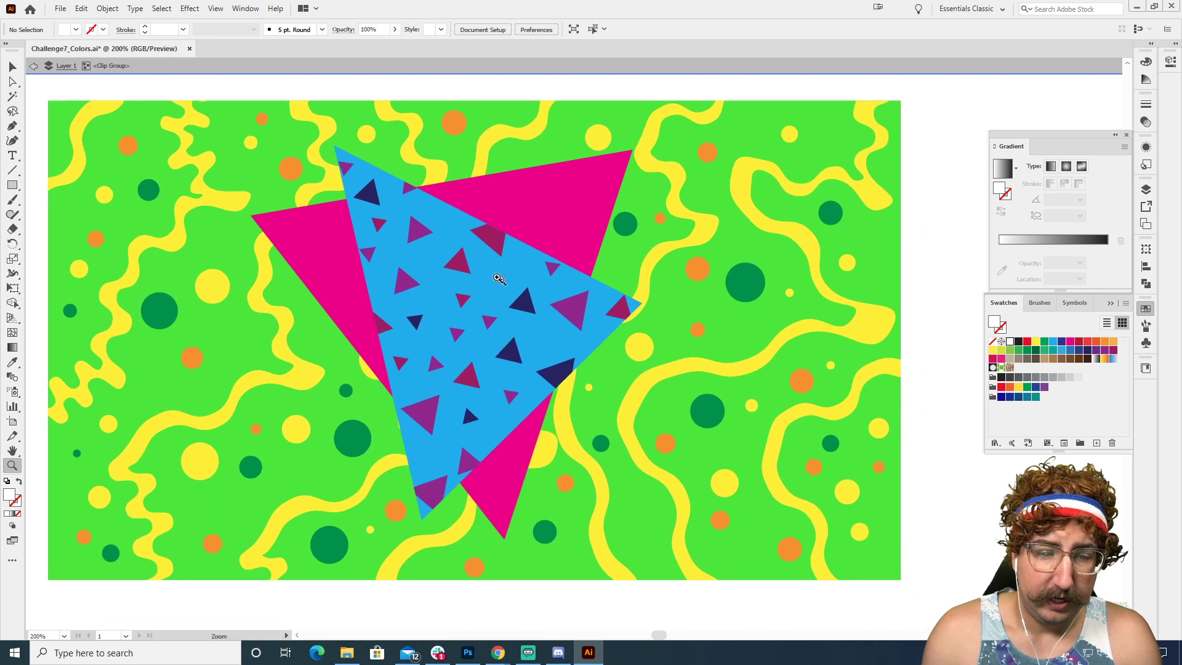
{"action": "key", "text": "v"}
{"action": "left_click", "coordinate": [492, 239]}
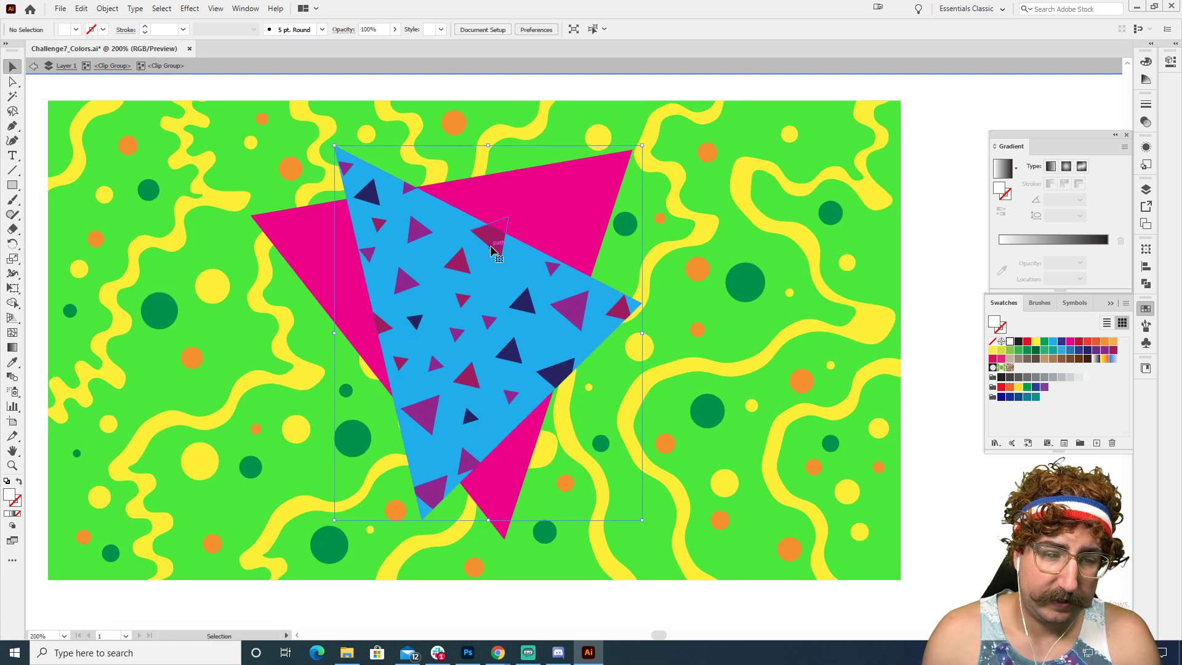
{"action": "double_click", "coordinate": [493, 243]}
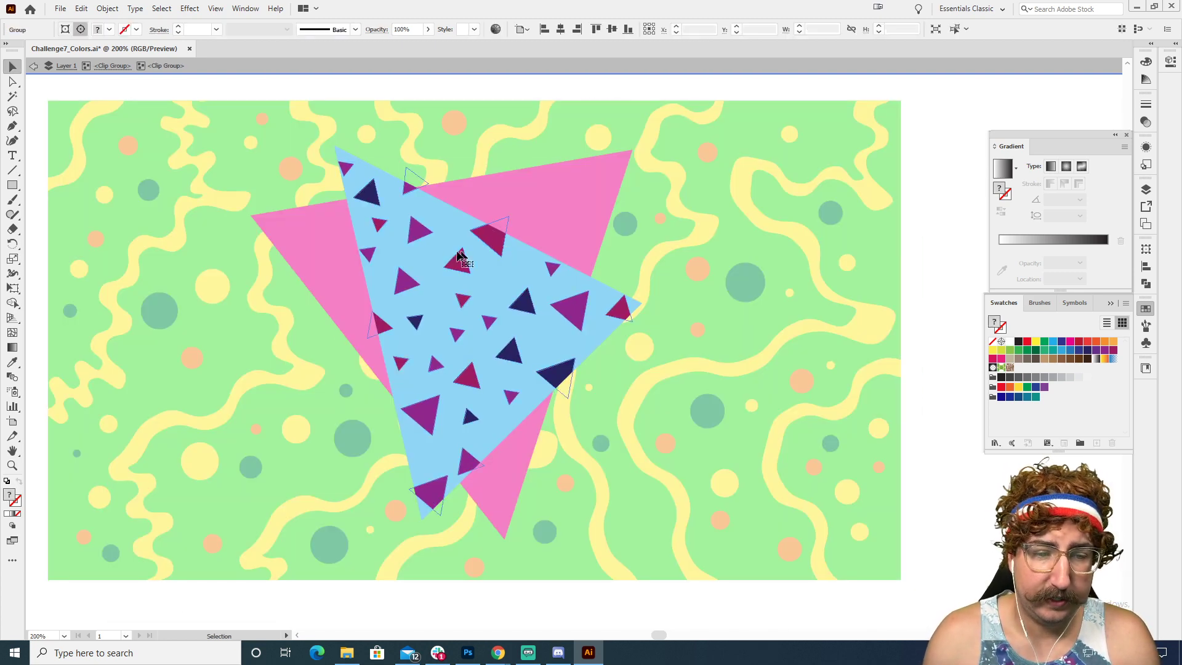
{"action": "double_click", "coordinate": [511, 349]}
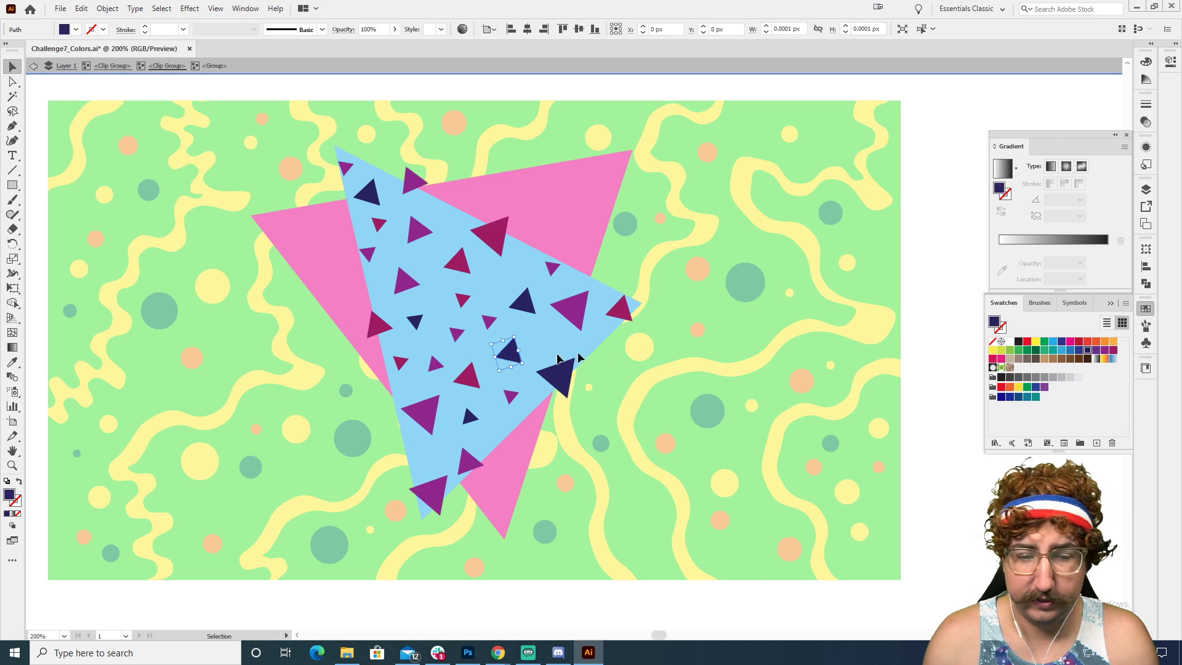
Step: Try recoloring single shapes by hand, with a red fill on the navy triangle and yellow on a purple one
{"action": "left_click", "coordinate": [1026, 341]}
{"action": "left_click", "coordinate": [420, 229]}
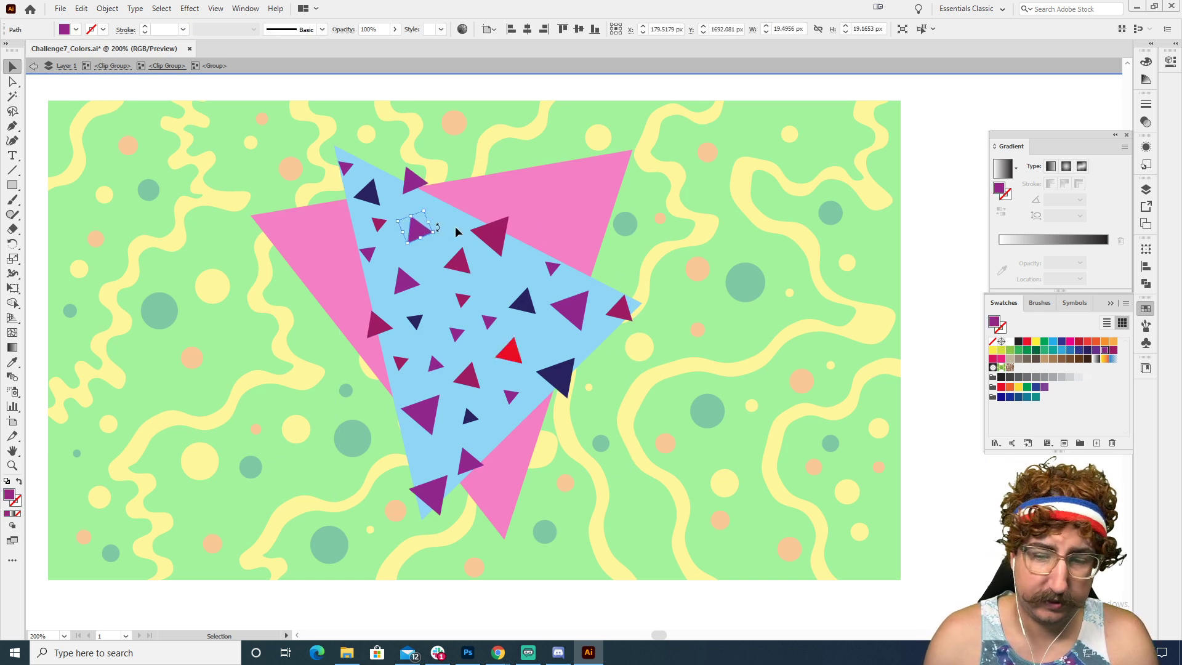
{"action": "left_click", "coordinate": [1035, 341]}
Step: Undo the manual fill changes on the small triangles and exit isolation mode
{"action": "key", "text": "a"}
{"action": "key", "text": "ctrl+z"}
{"action": "key", "text": "ctrl+z"}
{"action": "key", "text": "ctrl+z"}
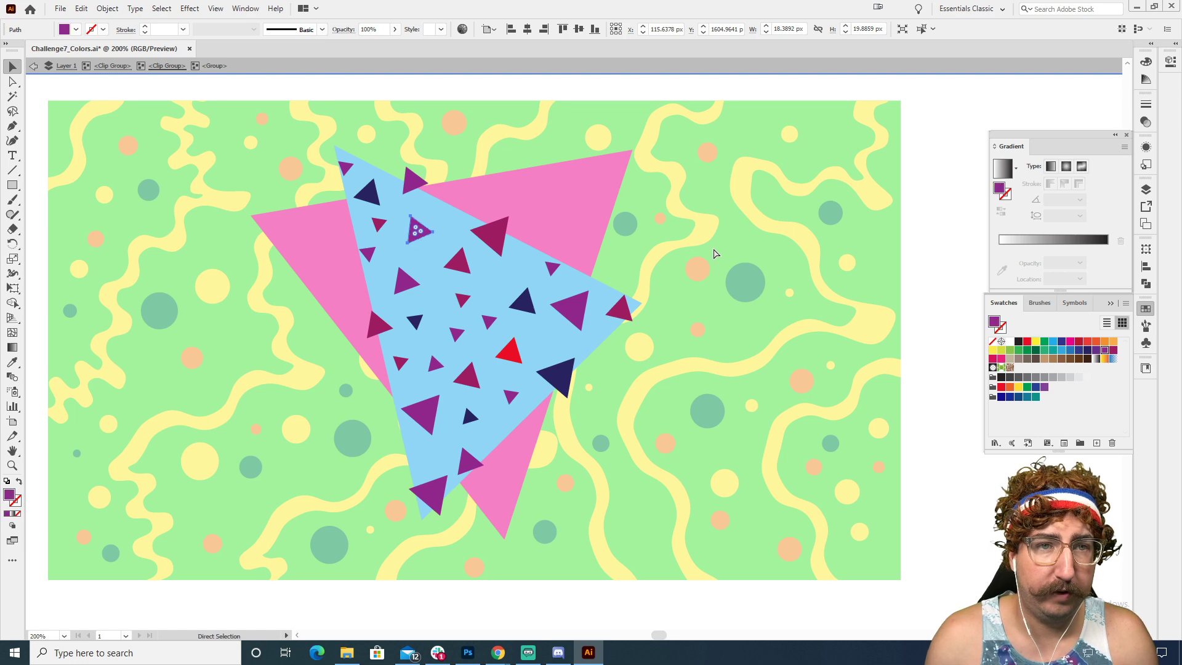
{"action": "key", "text": "v"}
{"action": "double_click", "coordinate": [912, 233]}
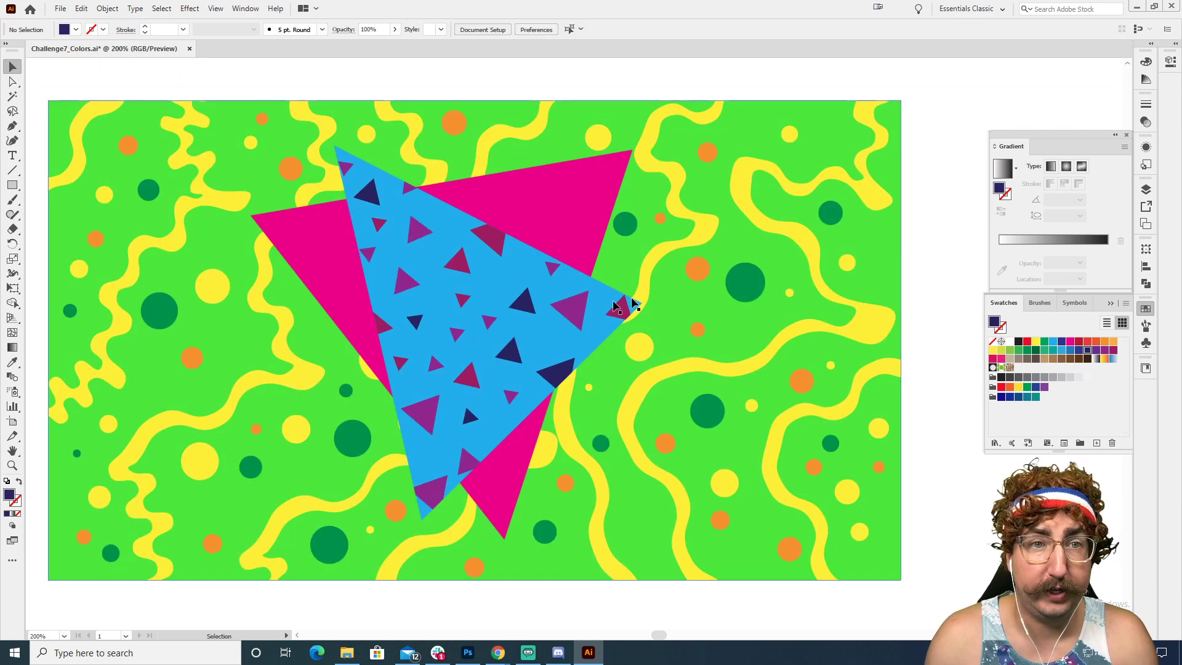
Step: Select the whole artwork copy and open Recolor Artwork for it
{"action": "key", "text": "z"}
{"action": "left_click", "coordinate": [584, 309], "text": "alt"}
{"action": "left_click", "coordinate": [583, 309], "text": "alt"}
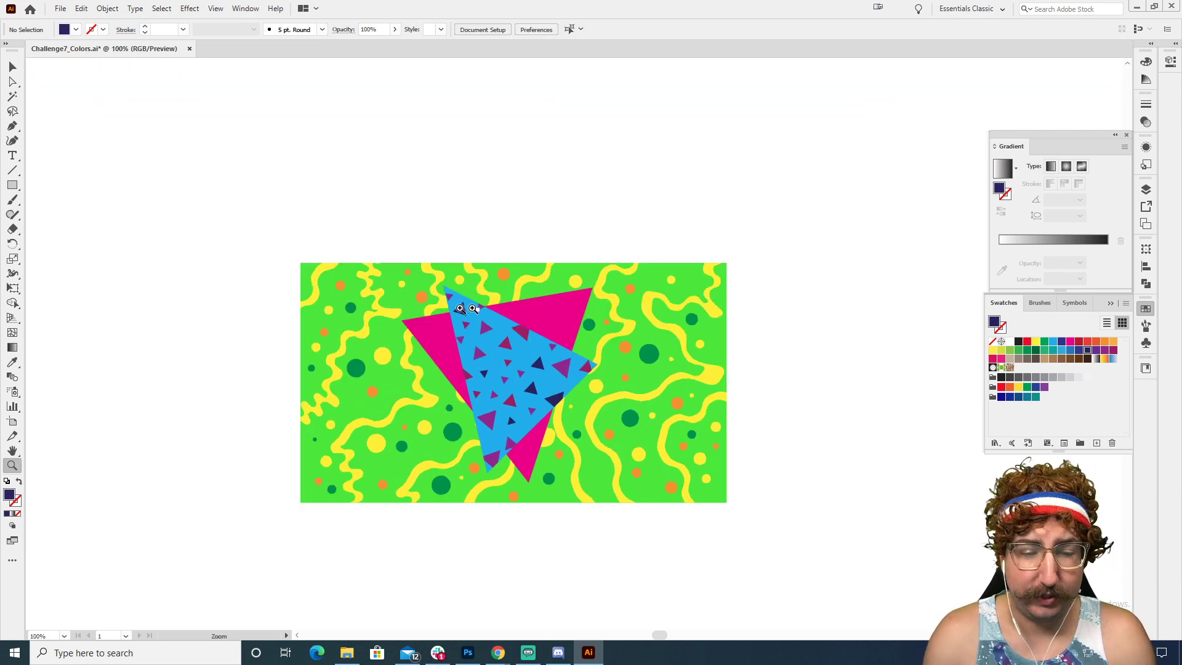
{"action": "left_click", "coordinate": [557, 366]}
{"action": "key", "text": "v"}
{"action": "left_click_drag", "start_coordinate": [153, 119], "coordinate": [877, 566]}
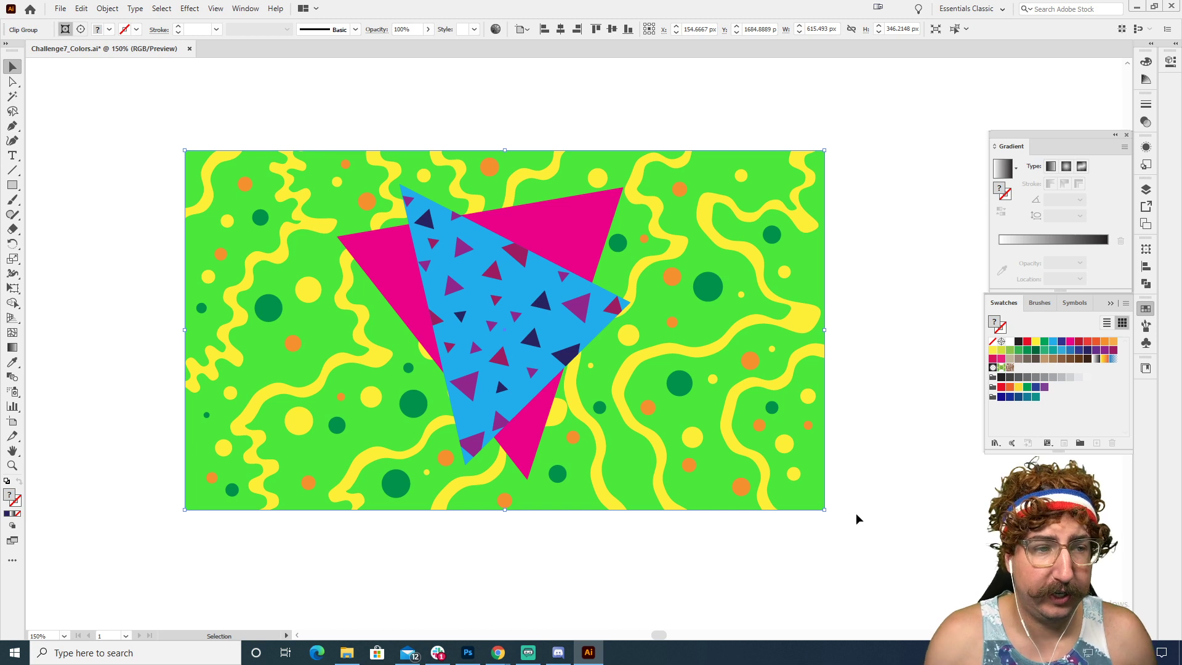
{"action": "left_click", "coordinate": [84, 11]}
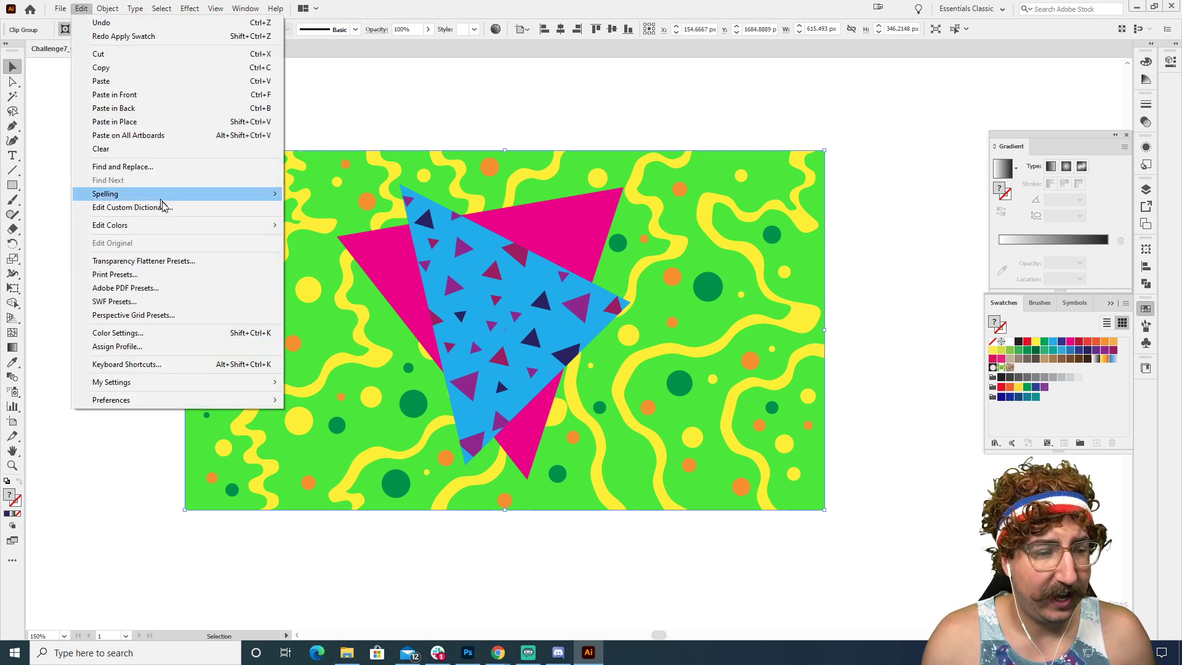
{"action": "mouse_move", "coordinate": [171, 228]}
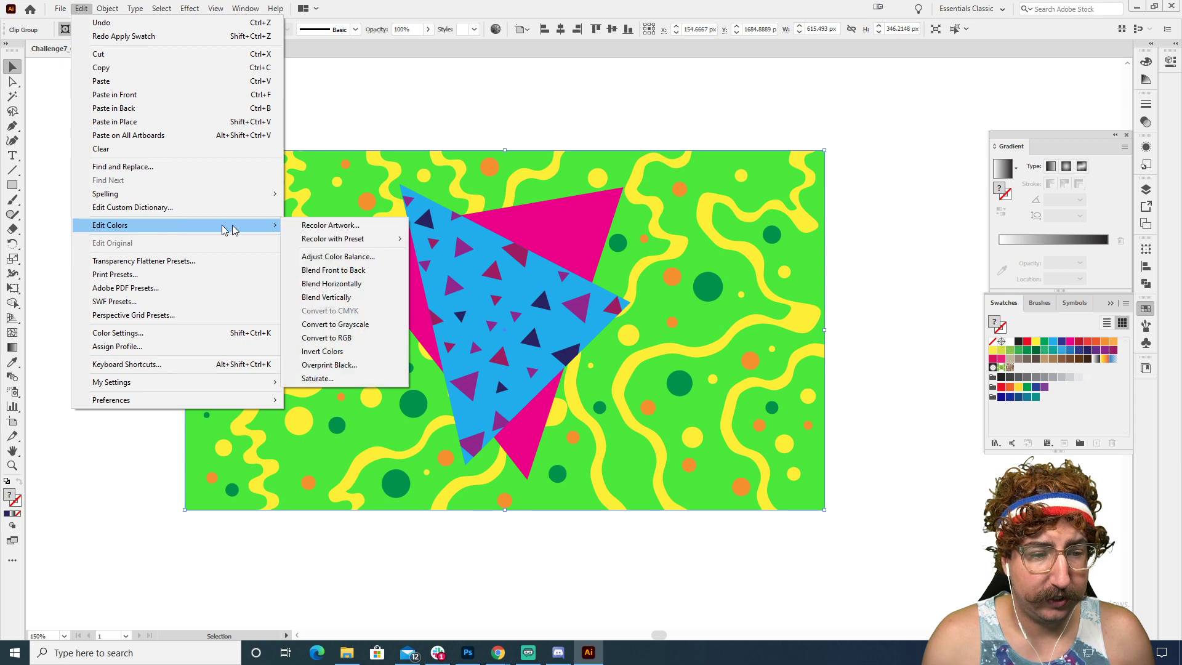
{"action": "left_click", "coordinate": [333, 228]}
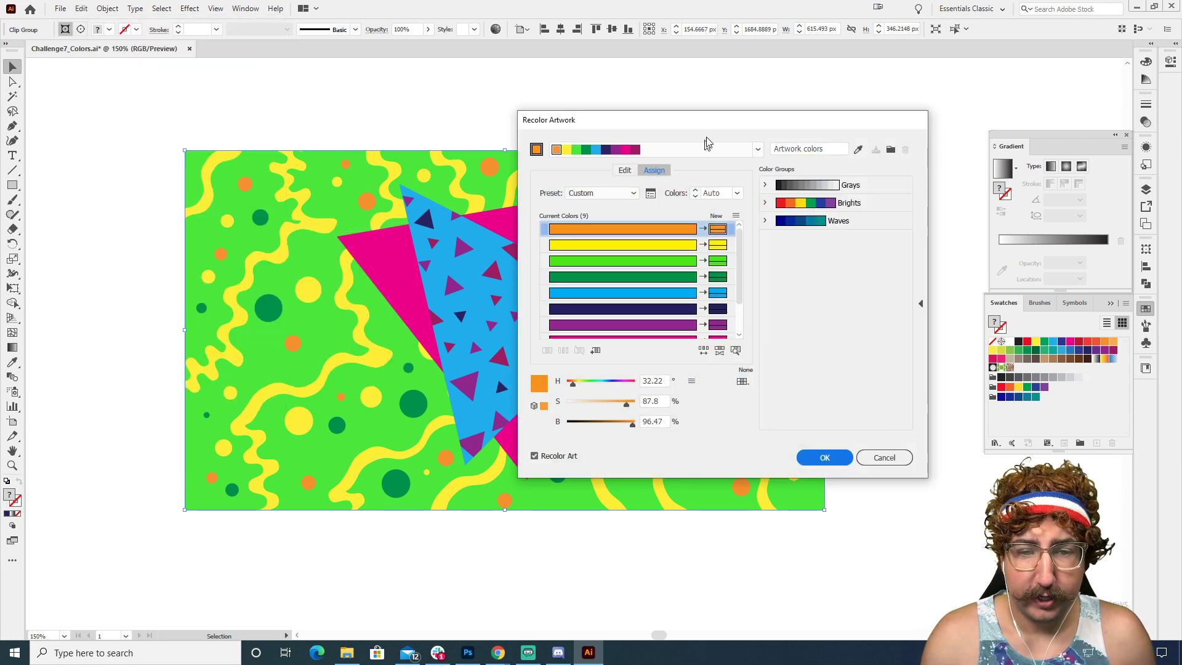
Step: Examine the full list of current artwork colors and their replacement colors
{"action": "left_click_drag", "start_coordinate": [708, 123], "coordinate": [583, 63]}
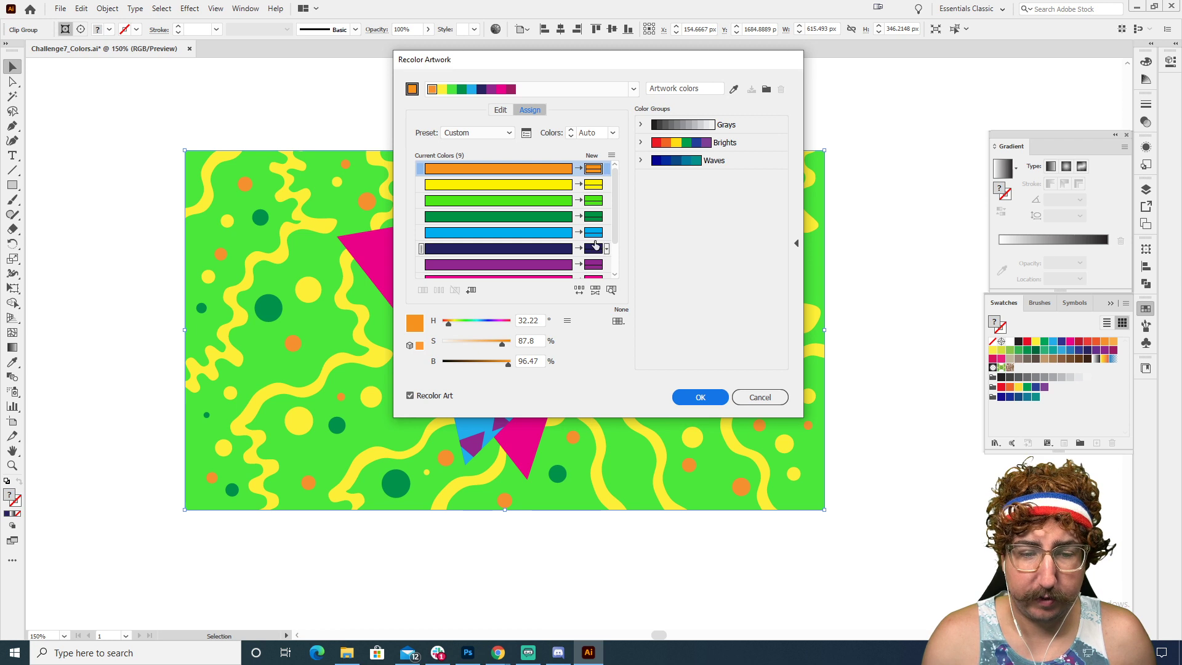
{"action": "scroll", "coordinate": [591, 243], "scroll_direction": "down", "scroll_amount": 2}
{"action": "scroll", "coordinate": [591, 243], "scroll_direction": "up", "scroll_amount": 2}
{"action": "scroll", "coordinate": [556, 191], "scroll_direction": "down", "scroll_amount": 2}
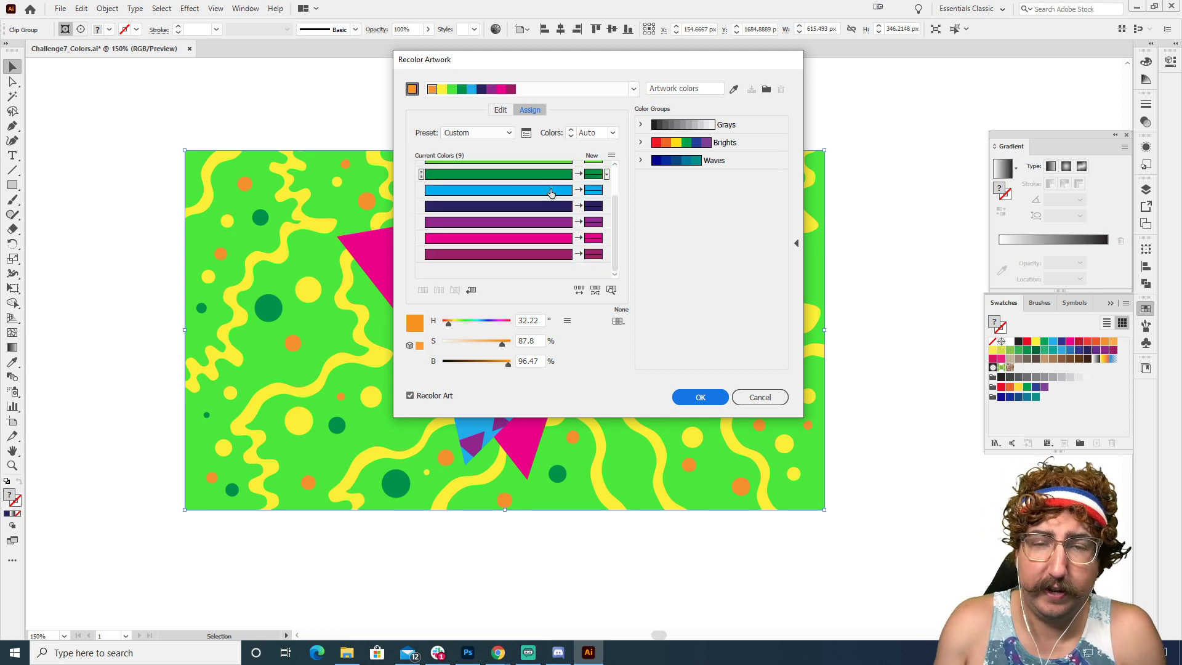
{"action": "scroll", "coordinate": [555, 191], "scroll_direction": "up", "scroll_amount": 2}
{"action": "scroll", "coordinate": [556, 192], "scroll_direction": "down", "scroll_amount": 1}
{"action": "scroll", "coordinate": [556, 191], "scroll_direction": "up", "scroll_amount": 1}
{"action": "scroll", "coordinate": [556, 191], "scroll_direction": "down", "scroll_amount": 2}
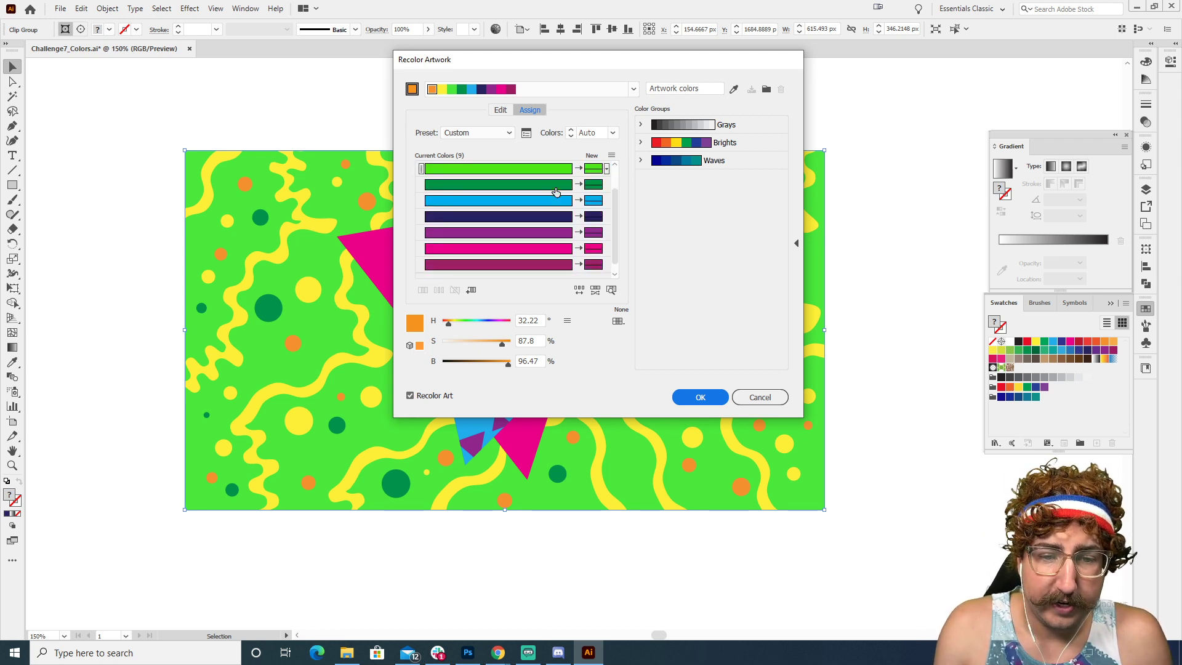
{"action": "scroll", "coordinate": [556, 191], "scroll_direction": "up", "scroll_amount": 2}
Step: Uncover the artwork behind the dialog and replace its orange color with red #f90b0b
{"action": "left_click_drag", "start_coordinate": [580, 65], "coordinate": [800, 163]}
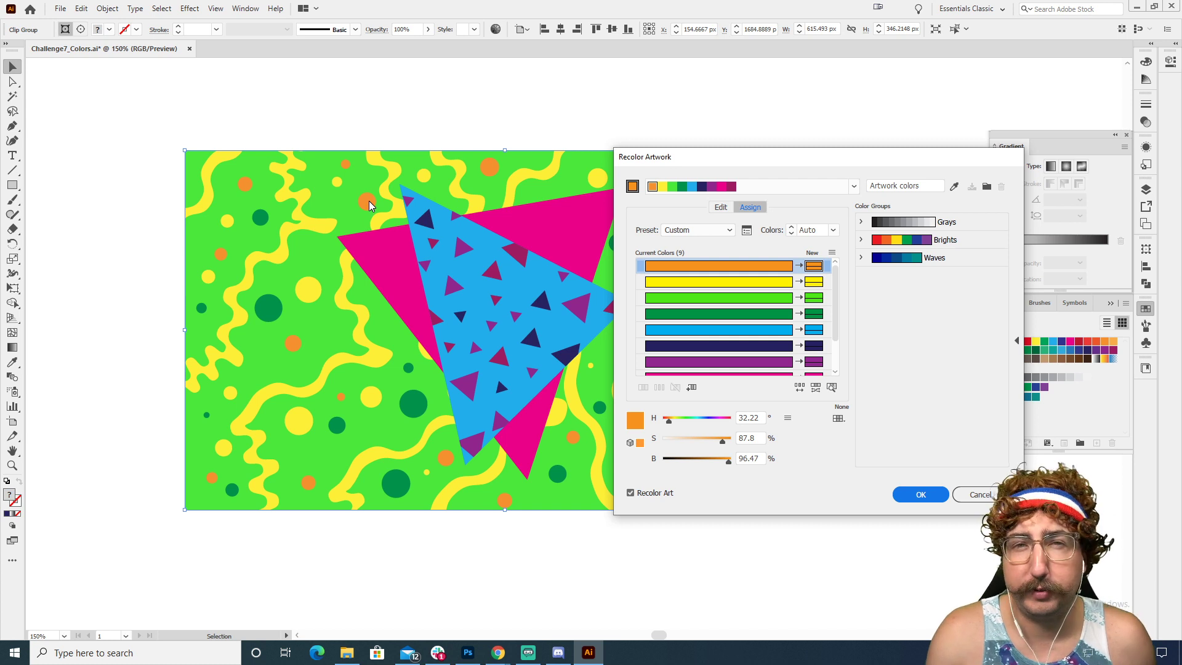
{"action": "double_click", "coordinate": [812, 266]}
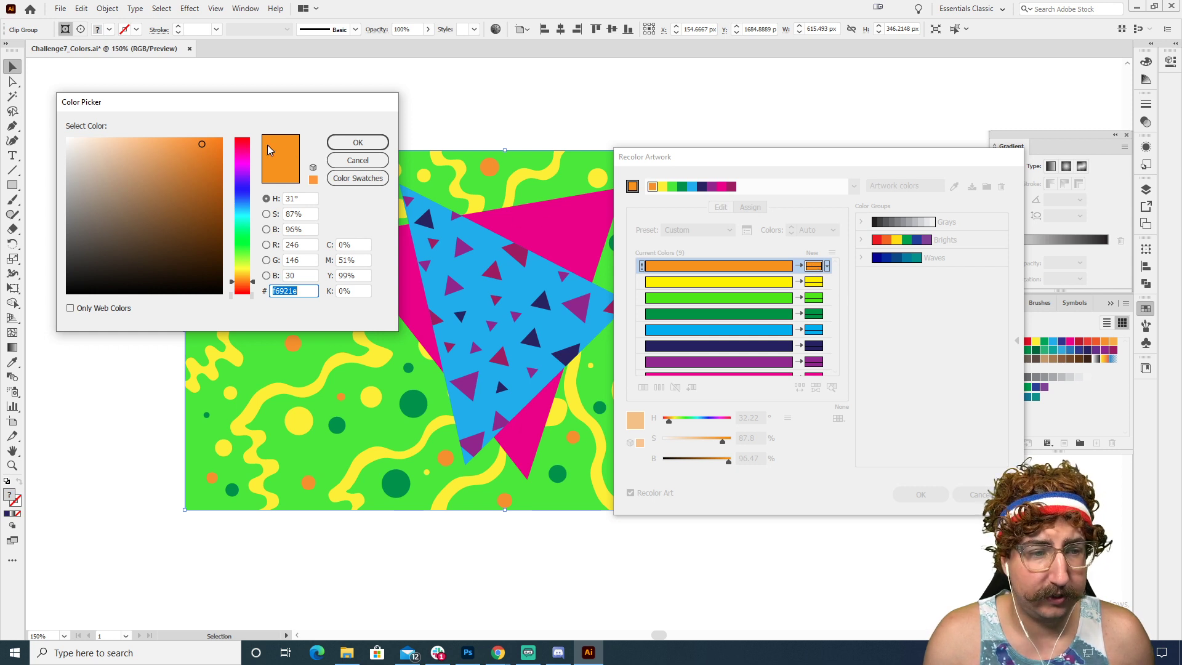
{"action": "left_click_drag", "start_coordinate": [243, 146], "coordinate": [243, 130]}
{"action": "left_click", "coordinate": [217, 139]}
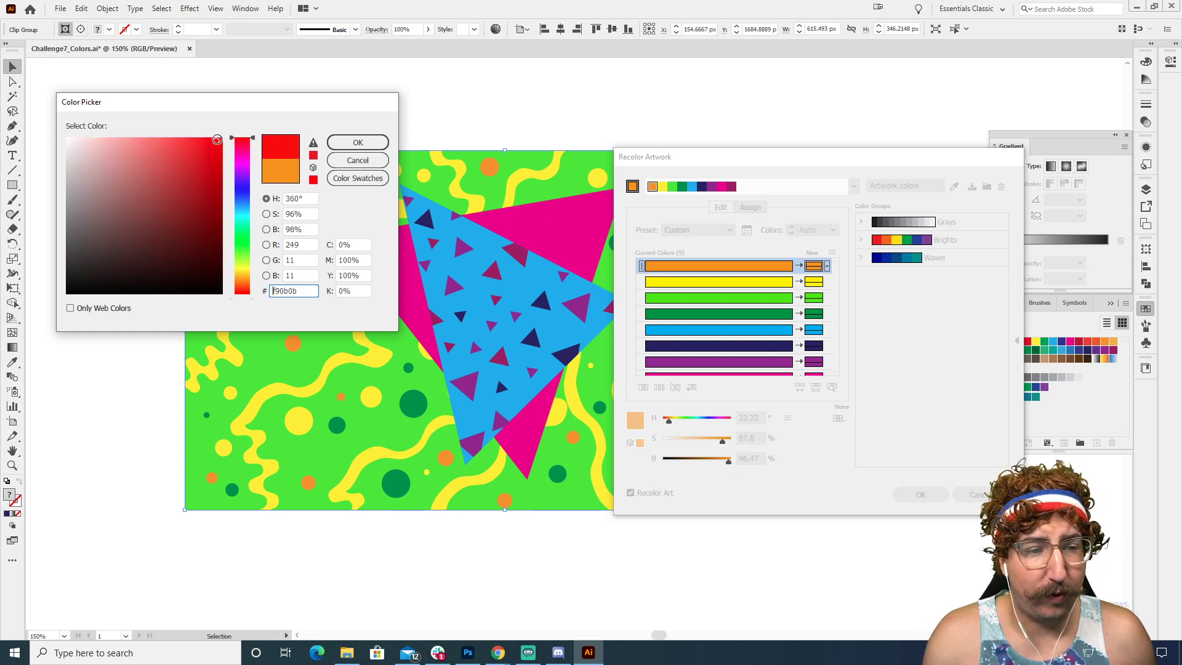
{"action": "left_click", "coordinate": [345, 145]}
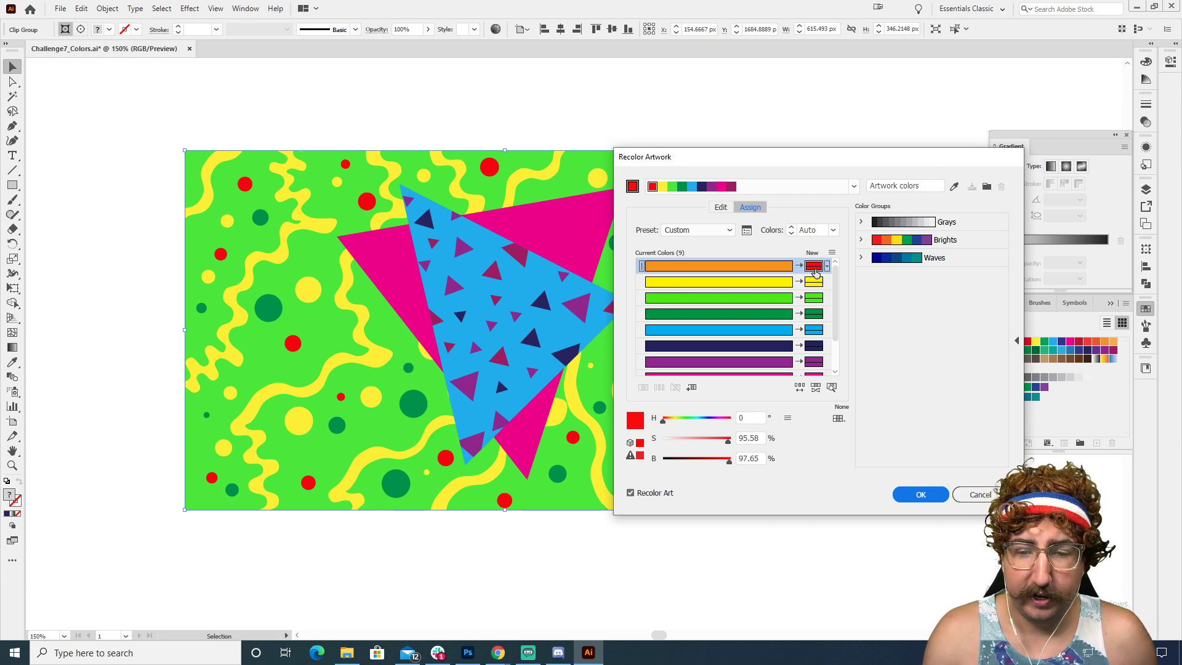
Step: Replace the artwork's yellow with a dark purple of about hue 298°, saturation 85% and brightness 32%
{"action": "double_click", "coordinate": [765, 282]}
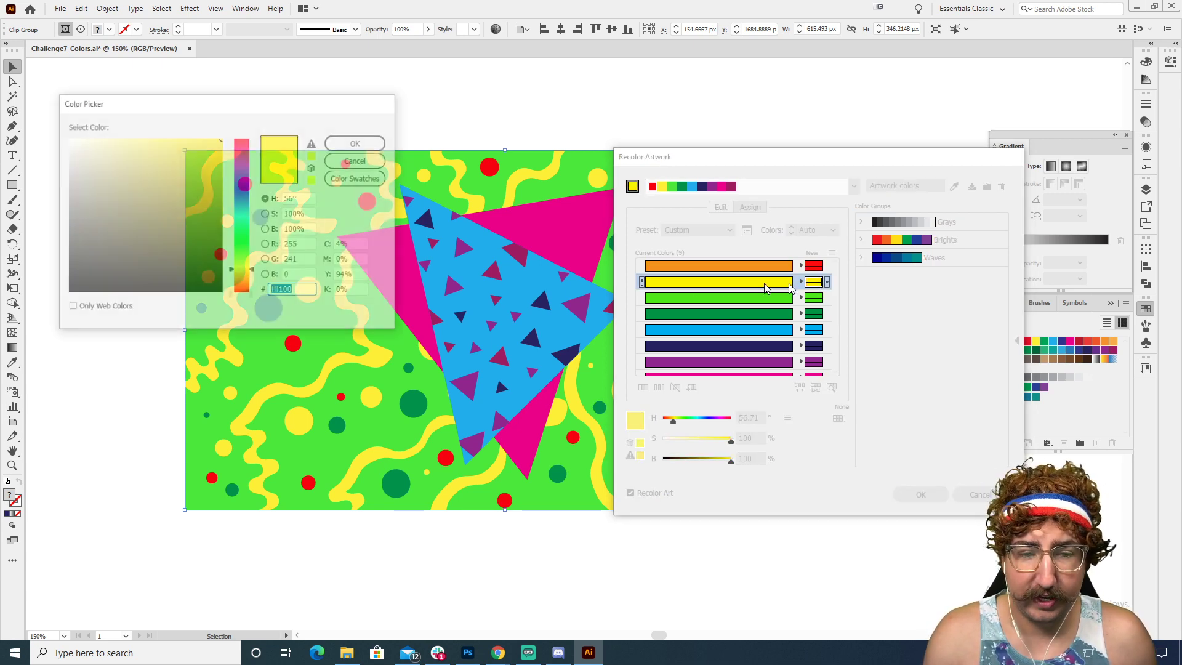
{"action": "left_click", "coordinate": [244, 165]}
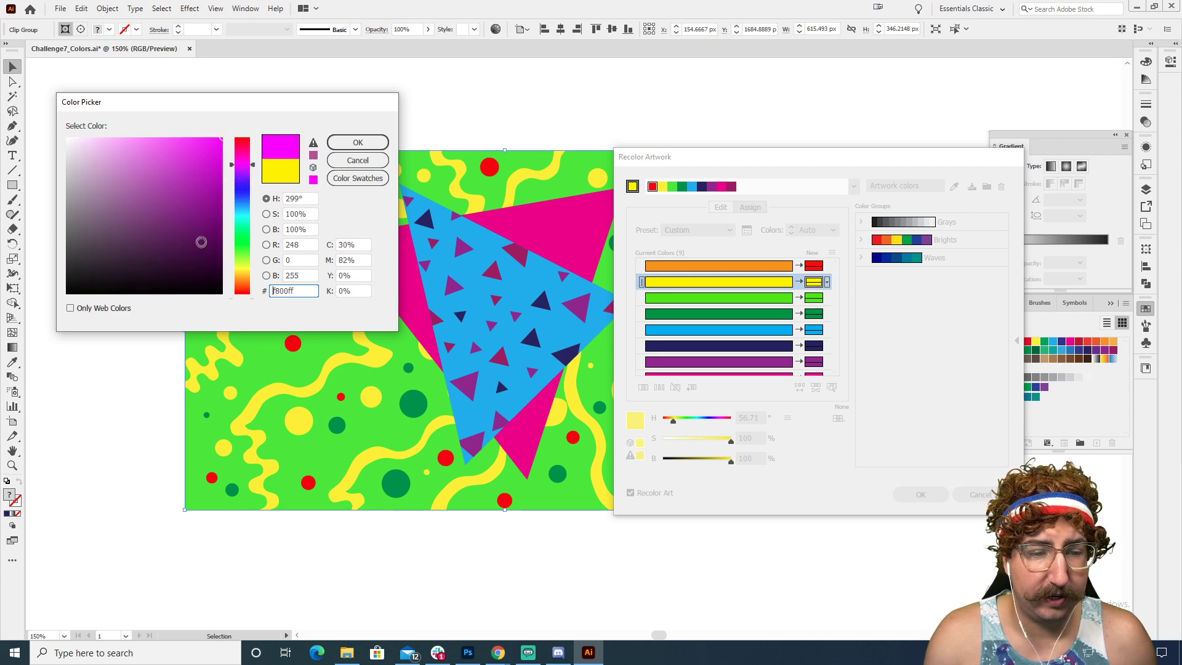
{"action": "left_click", "coordinate": [199, 244]}
{"action": "left_click", "coordinate": [356, 142]}
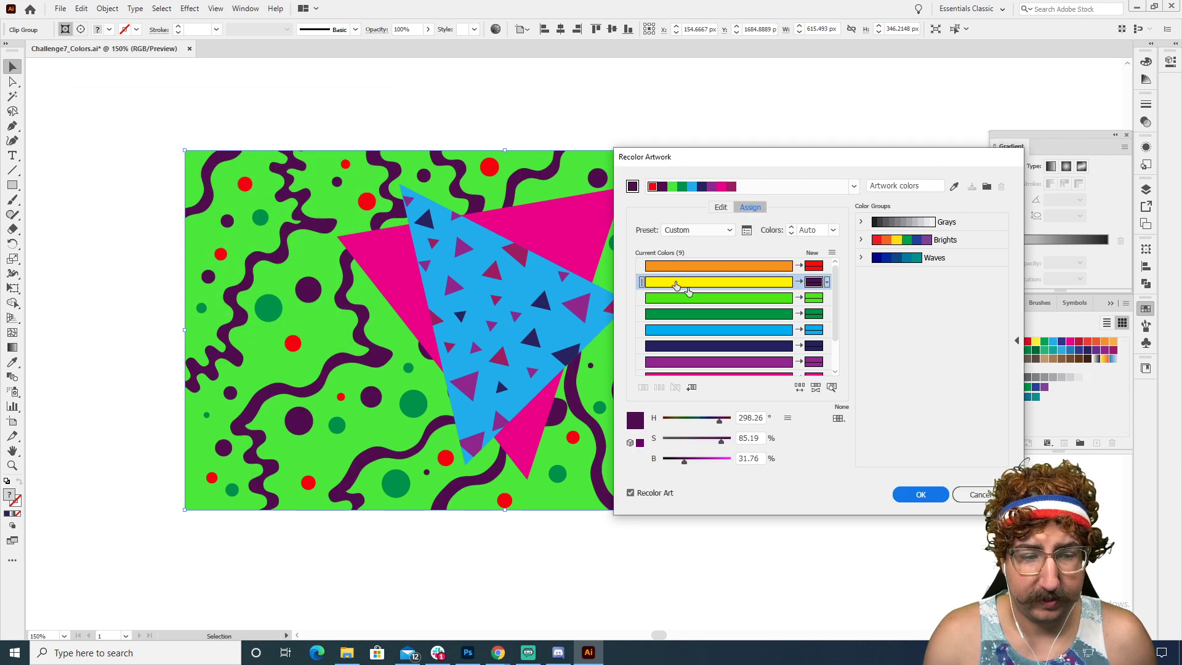
Step: Replace the bright green background color with orange #e57b1c
{"action": "double_click", "coordinate": [813, 297]}
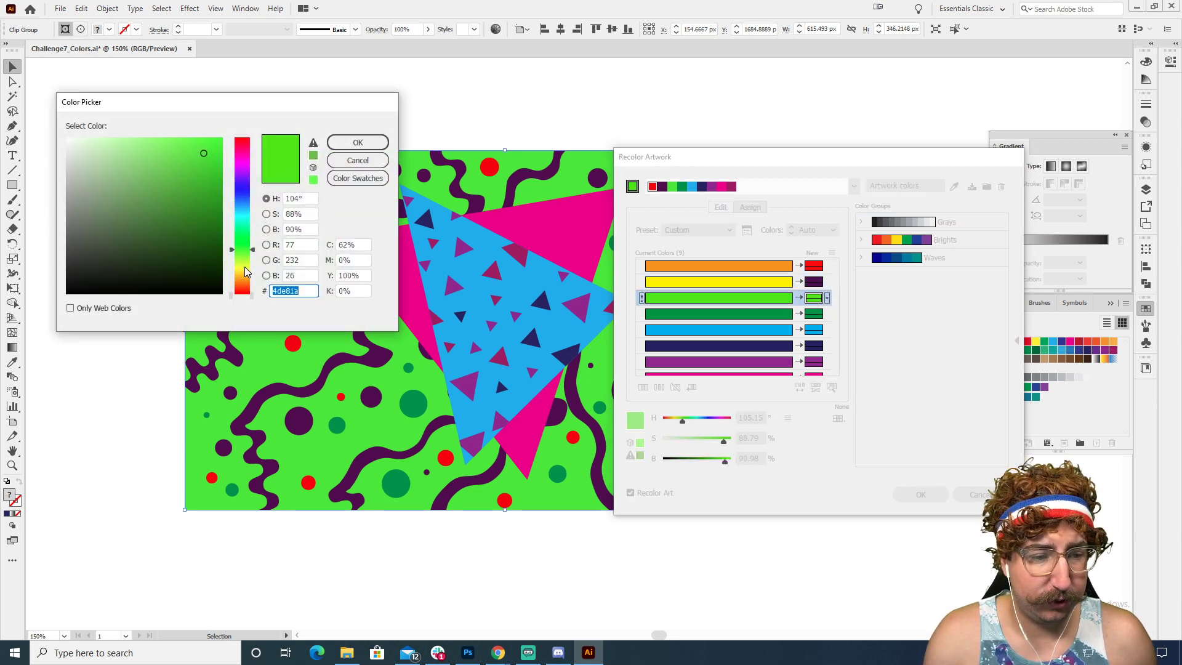
{"action": "left_click", "coordinate": [243, 286]}
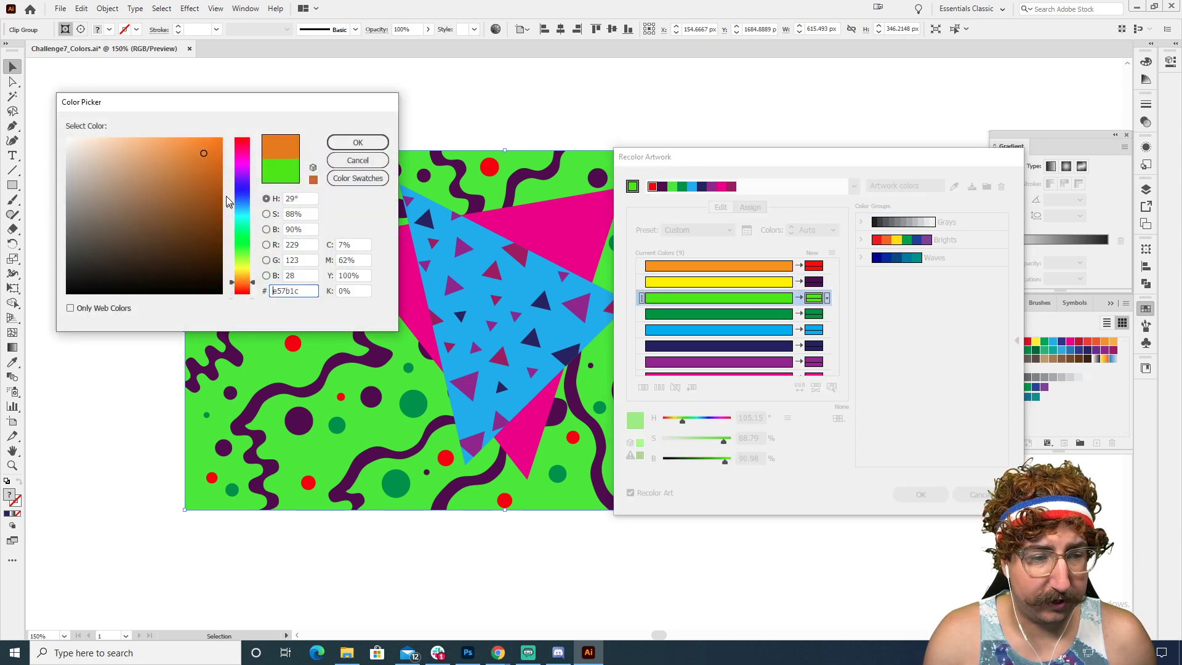
{"action": "left_click", "coordinate": [347, 143]}
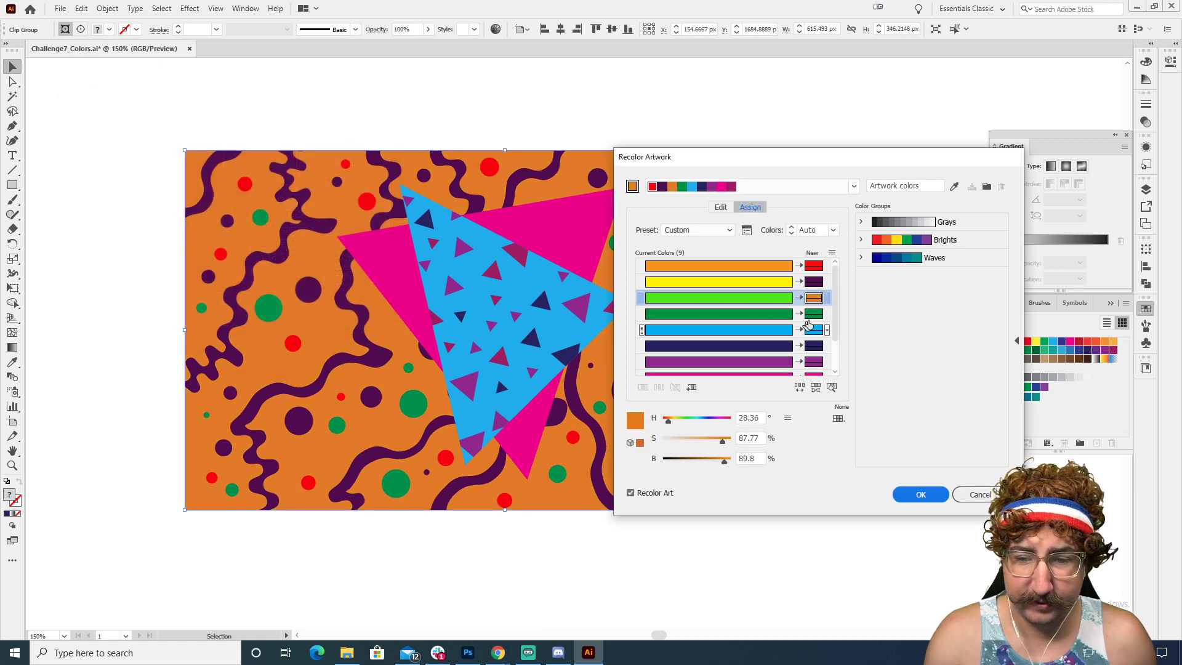
Step: Replace the dark green with a cyan of about hue 186°, saturation 85% and brightness 85%, and apply the recoloring
{"action": "double_click", "coordinate": [815, 315]}
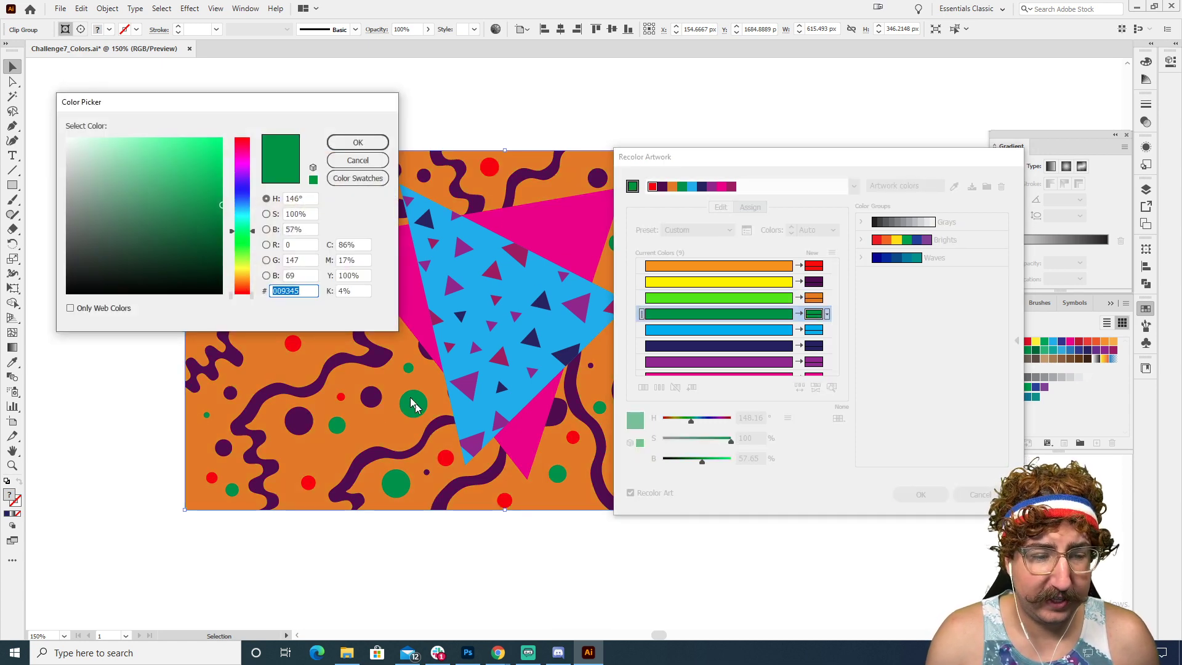
{"action": "left_click", "coordinate": [243, 215]}
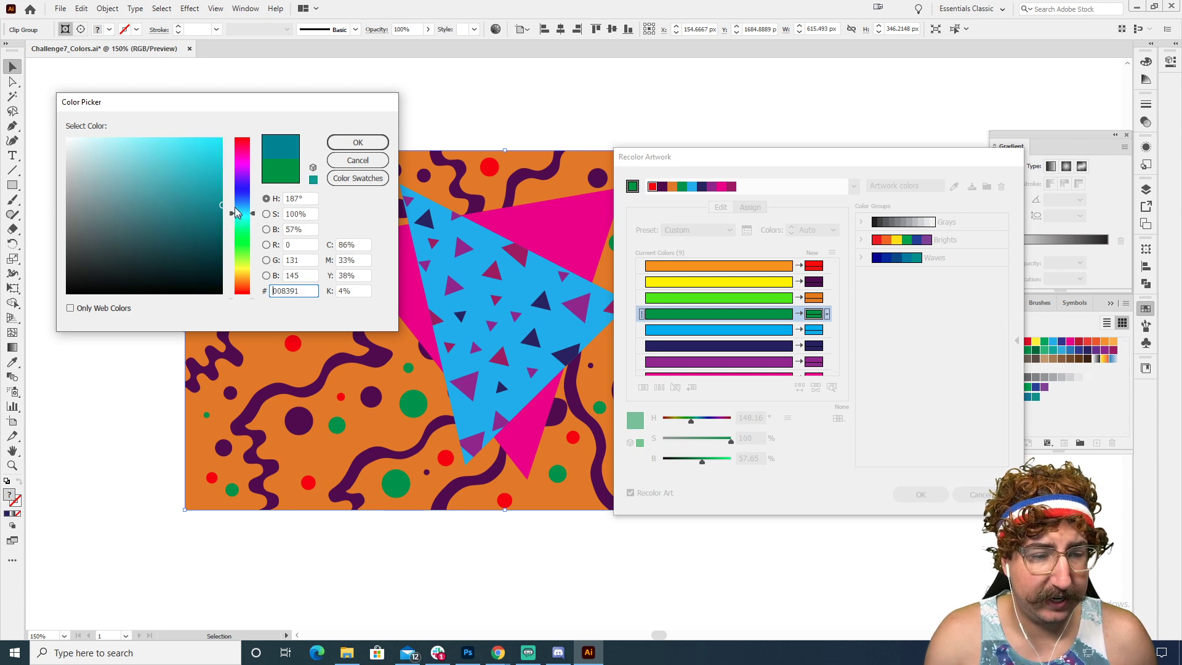
{"action": "left_click", "coordinate": [198, 159]}
{"action": "left_click", "coordinate": [357, 142]}
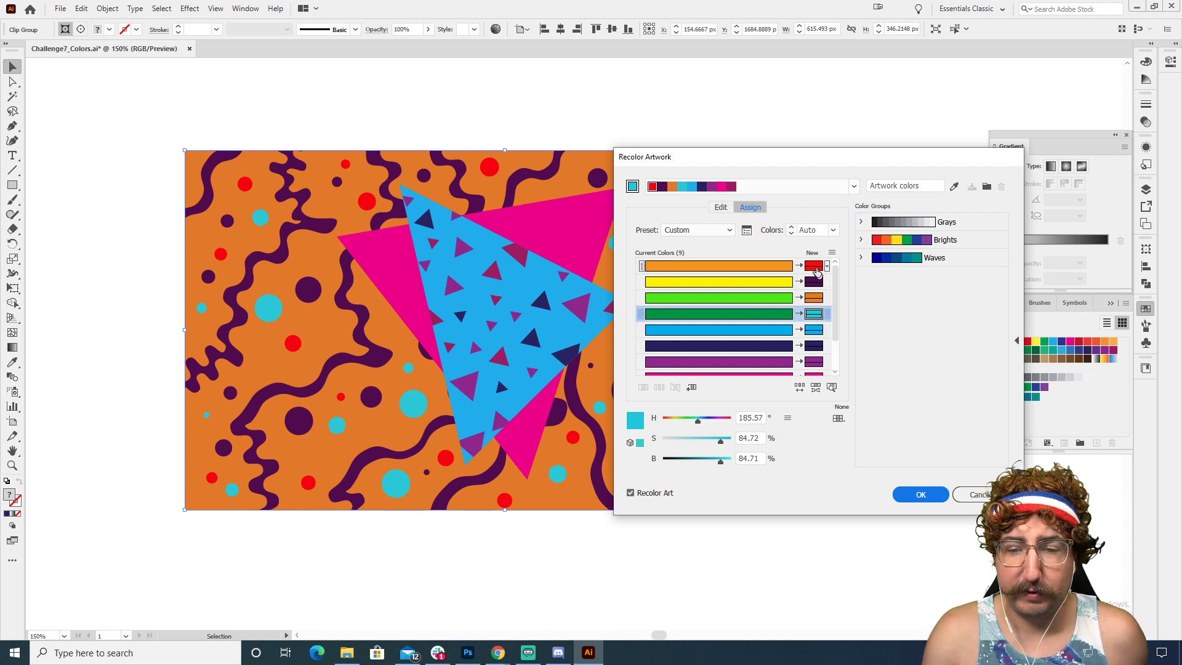
{"action": "left_click", "coordinate": [919, 493]}
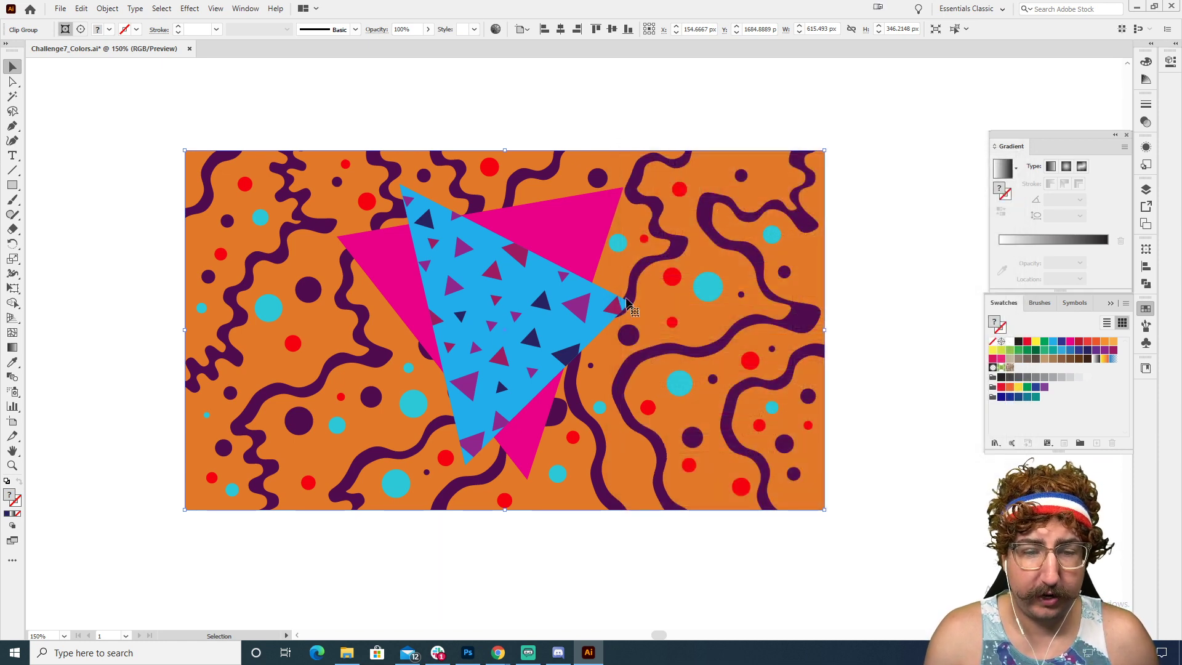
{"action": "double_click", "coordinate": [715, 240]}
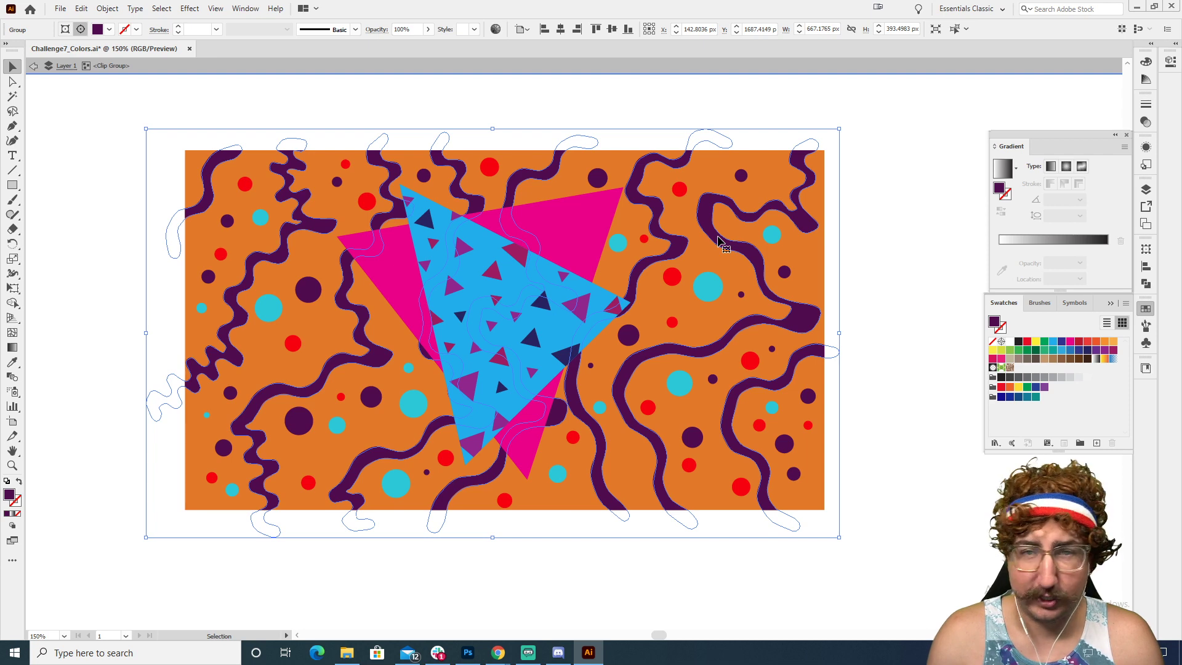
{"action": "double_click", "coordinate": [115, 295]}
{"action": "key", "text": "z"}
{"action": "left_click", "coordinate": [536, 351], "text": "alt"}
{"action": "left_click", "coordinate": [560, 338], "text": "alt"}
{"action": "left_click_drag", "start_coordinate": [602, 317], "coordinate": [259, 275]}
{"action": "key", "text": "v"}
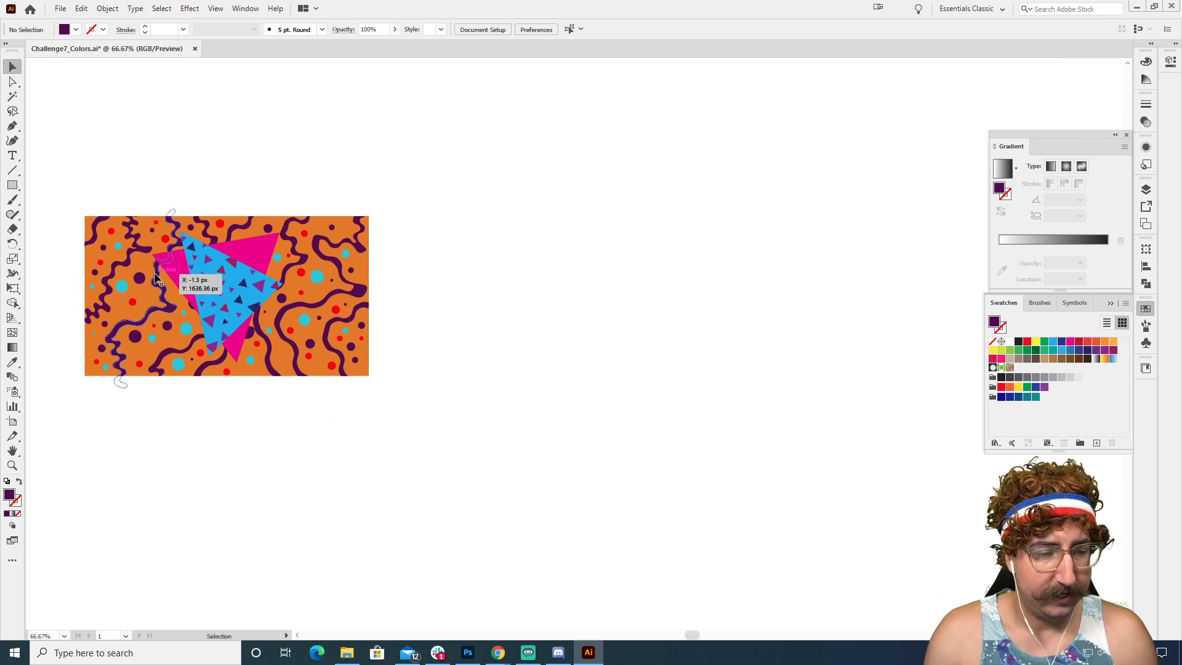
{"action": "left_click_drag", "start_coordinate": [157, 278], "coordinate": [420, 437]}
{"action": "key", "text": "ctrl+z"}
Step: Place a duplicate of the original green artwork beside the orange recolored version
{"action": "key", "text": "z"}
{"action": "left_click", "coordinate": [498, 353], "text": "alt"}
{"action": "left_click", "coordinate": [498, 352], "text": "alt"}
{"action": "left_click_drag", "start_coordinate": [564, 321], "coordinate": [414, 368]}
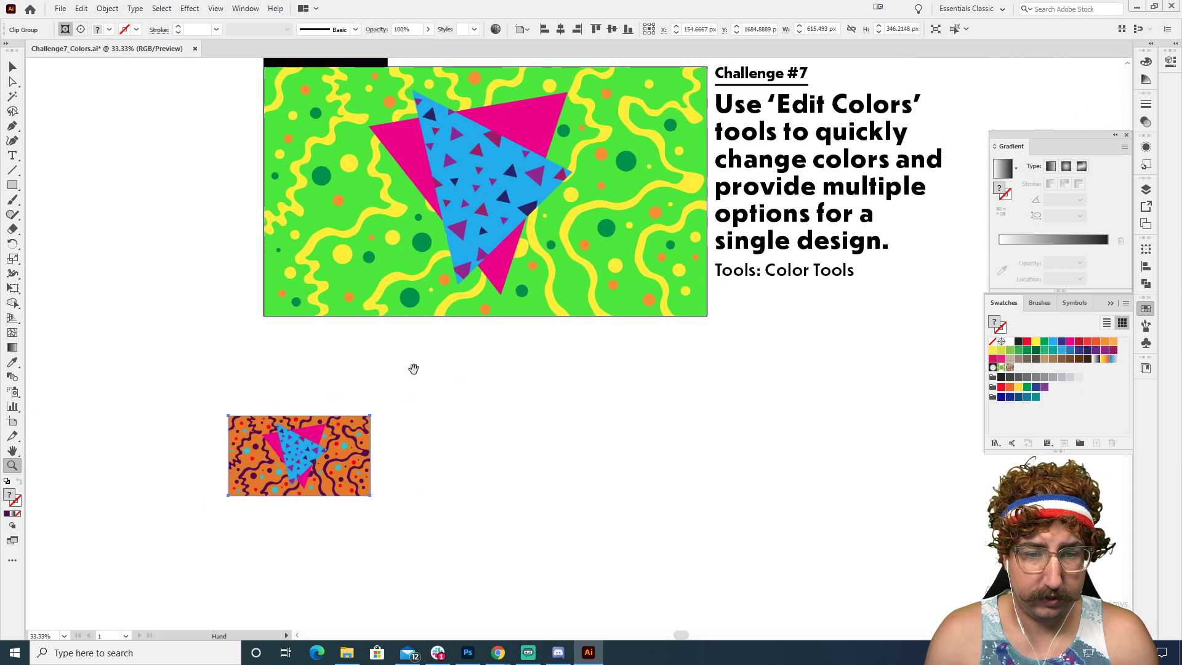
{"action": "key", "text": "v"}
{"action": "left_click_drag", "start_coordinate": [517, 157], "coordinate": [454, 425]}
Step: Scale the green duplicate down to about 615 × 346 px and position it in line with the orange version
{"action": "key", "text": "s"}
{"action": "left_click_drag", "start_coordinate": [718, 290], "coordinate": [552, 412]}
{"action": "key", "text": "v"}
{"action": "left_click_drag", "start_coordinate": [442, 453], "coordinate": [475, 448]}
{"action": "key", "text": "z"}
{"action": "left_click", "coordinate": [497, 454]}
{"action": "left_click", "coordinate": [498, 454]}
{"action": "key", "text": "space"}
{"action": "left_click_drag", "start_coordinate": [639, 233], "coordinate": [504, 365]}
{"action": "key", "text": "s"}
{"action": "left_click_drag", "start_coordinate": [702, 190], "coordinate": [659, 193]}
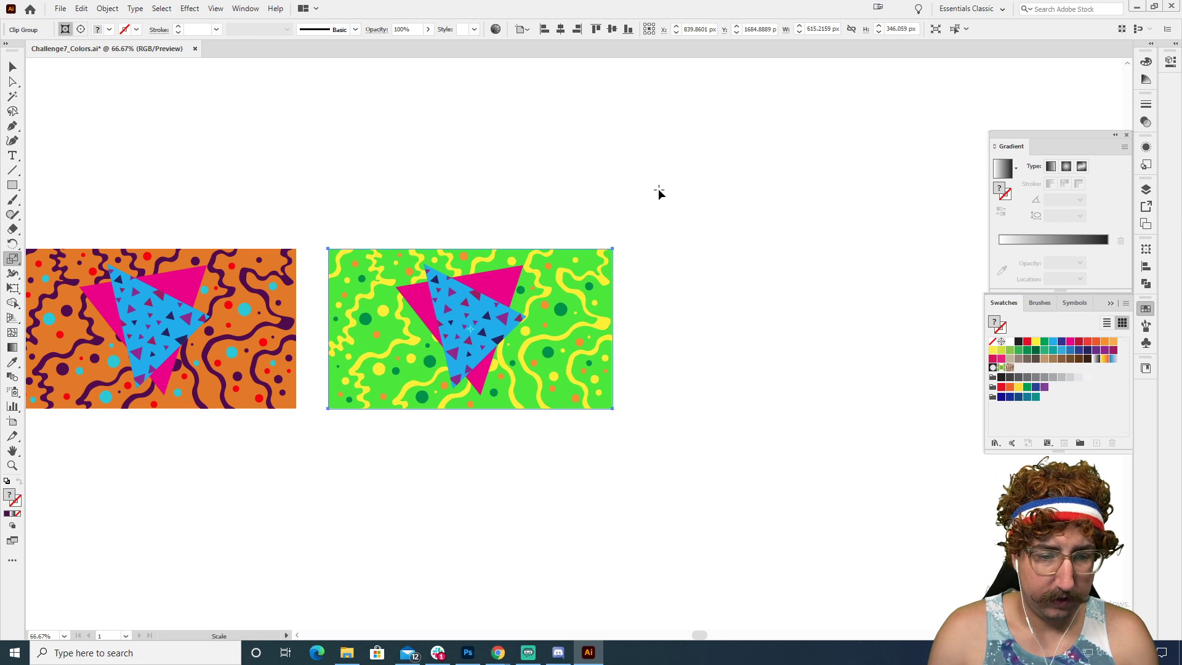
Step: Clear the selection and select the whole green duplicate at a closer view
{"action": "key", "text": "ctrl+shift+a"}
{"action": "key", "text": "v"}
{"action": "key", "text": "ctrl+equal"}
{"action": "key", "text": "ctrl+equal"}
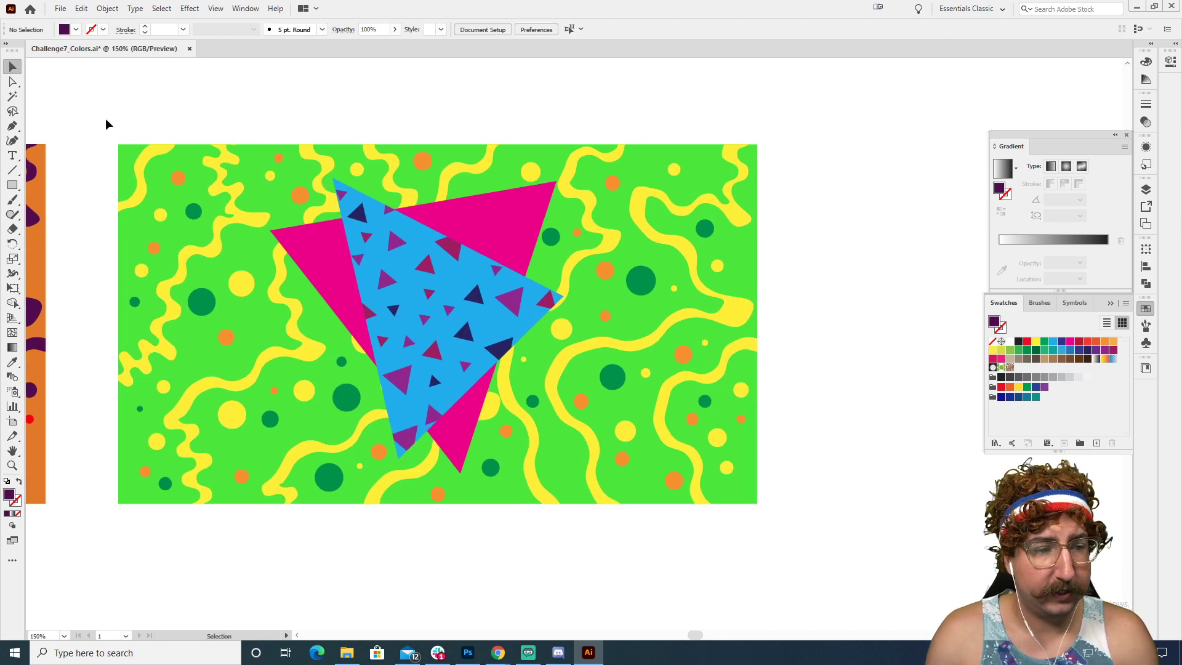
{"action": "left_click_drag", "start_coordinate": [106, 125], "coordinate": [809, 548]}
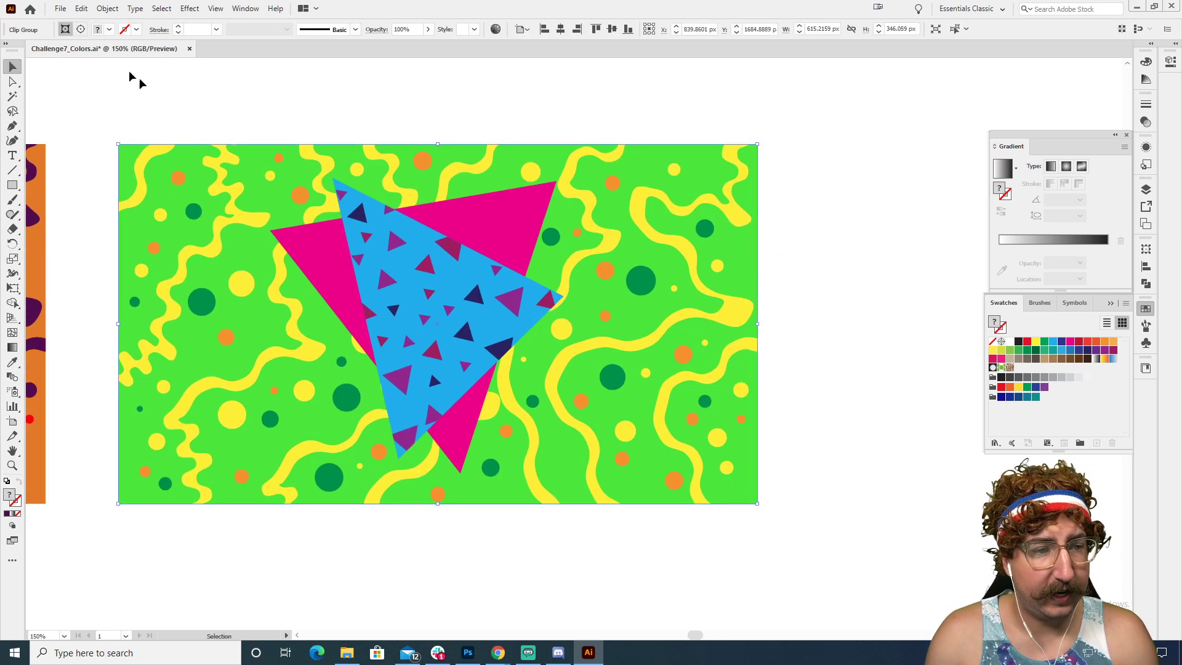
Step: Try randomizing the saturation and brightness of the green duplicate's colors in Recolor Artwork
{"action": "left_click", "coordinate": [82, 9]}
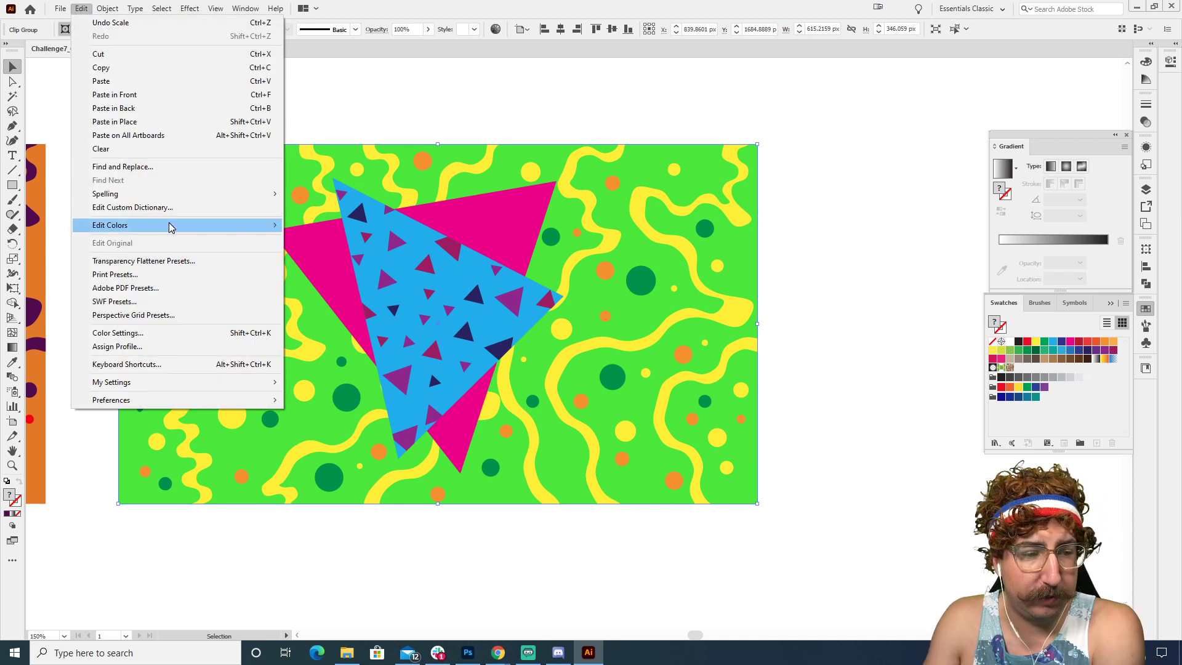
{"action": "mouse_move", "coordinate": [172, 227]}
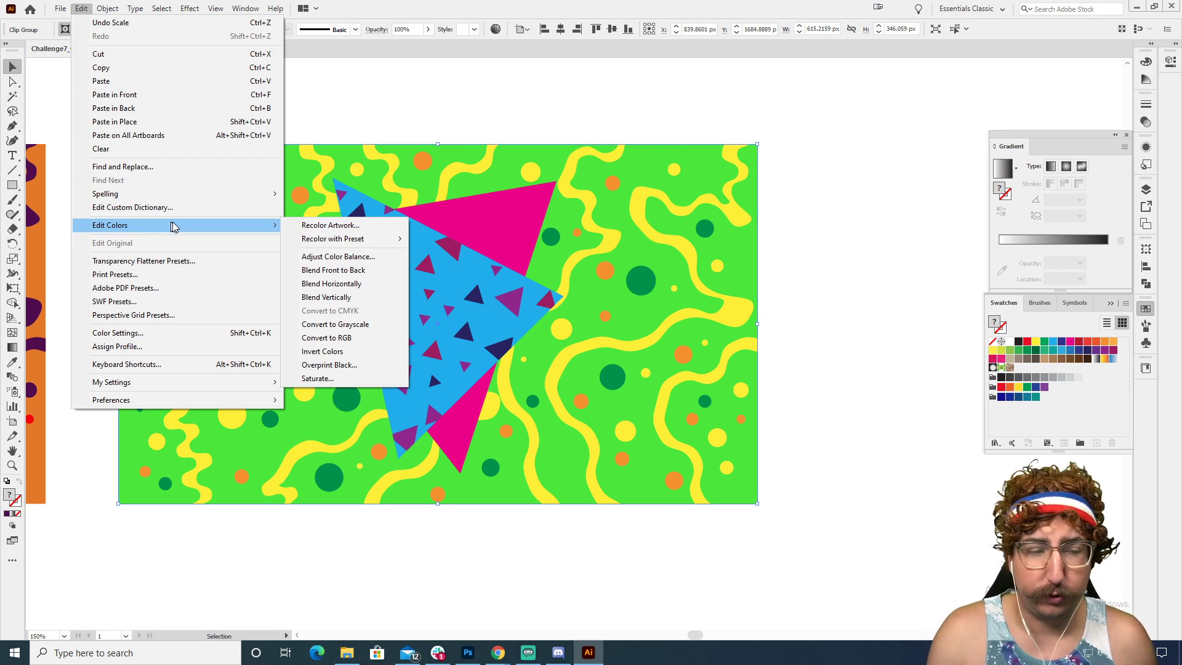
{"action": "left_click", "coordinate": [331, 225]}
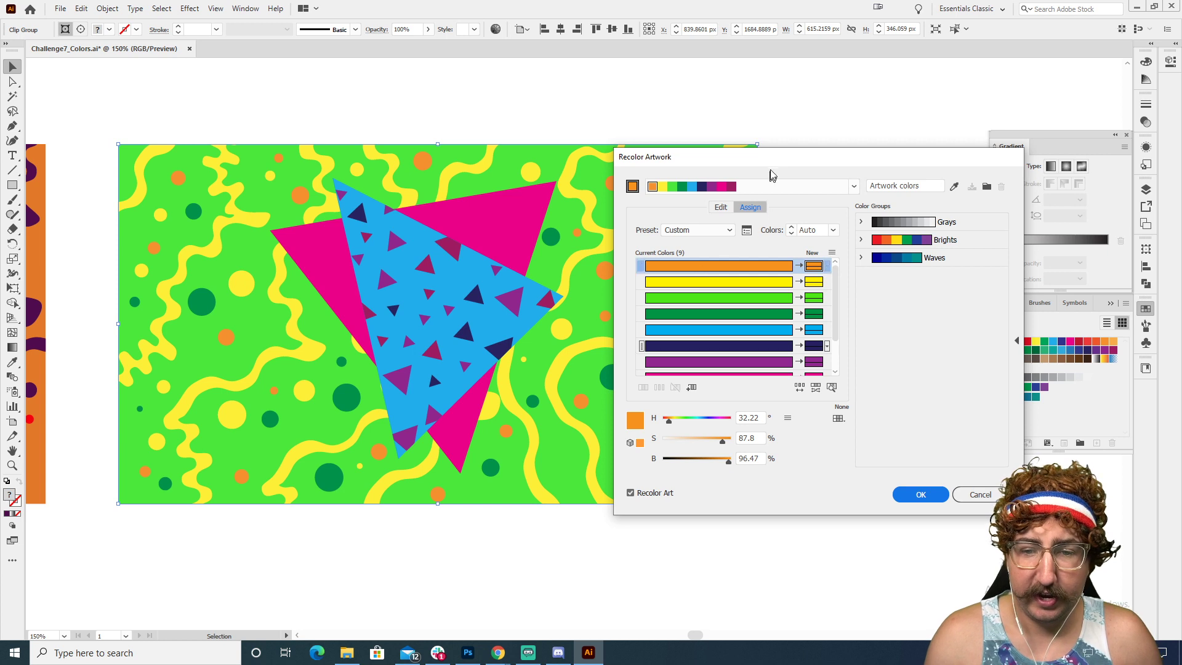
{"action": "left_click_drag", "start_coordinate": [781, 159], "coordinate": [684, 96]}
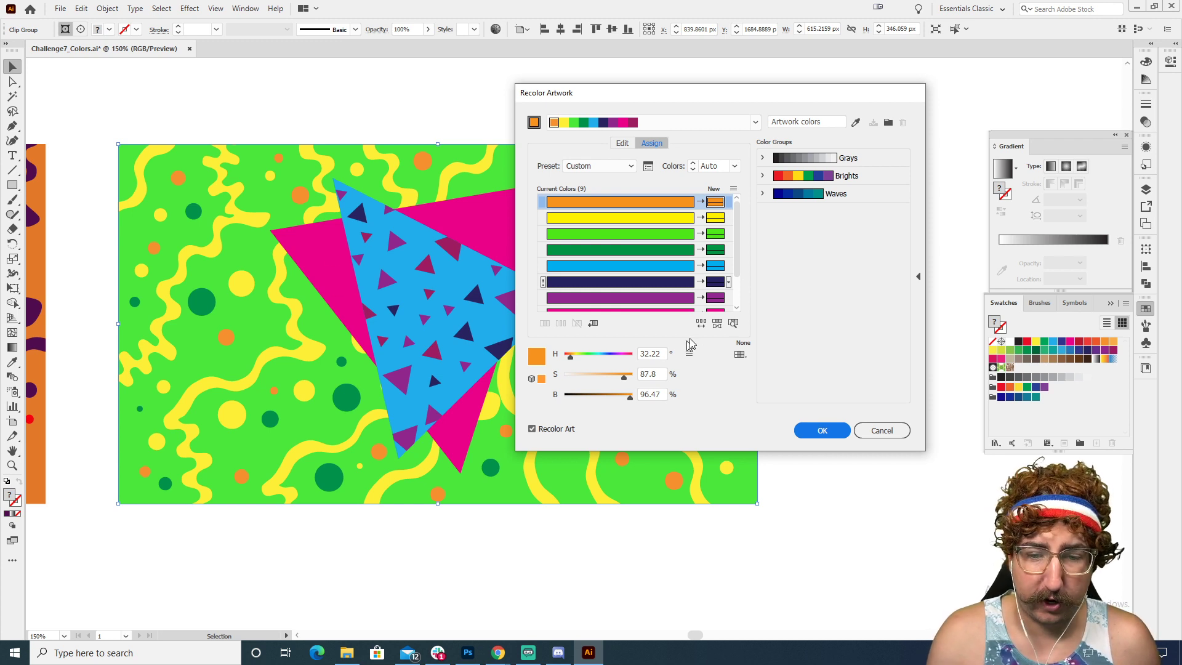
{"action": "left_click", "coordinate": [717, 323]}
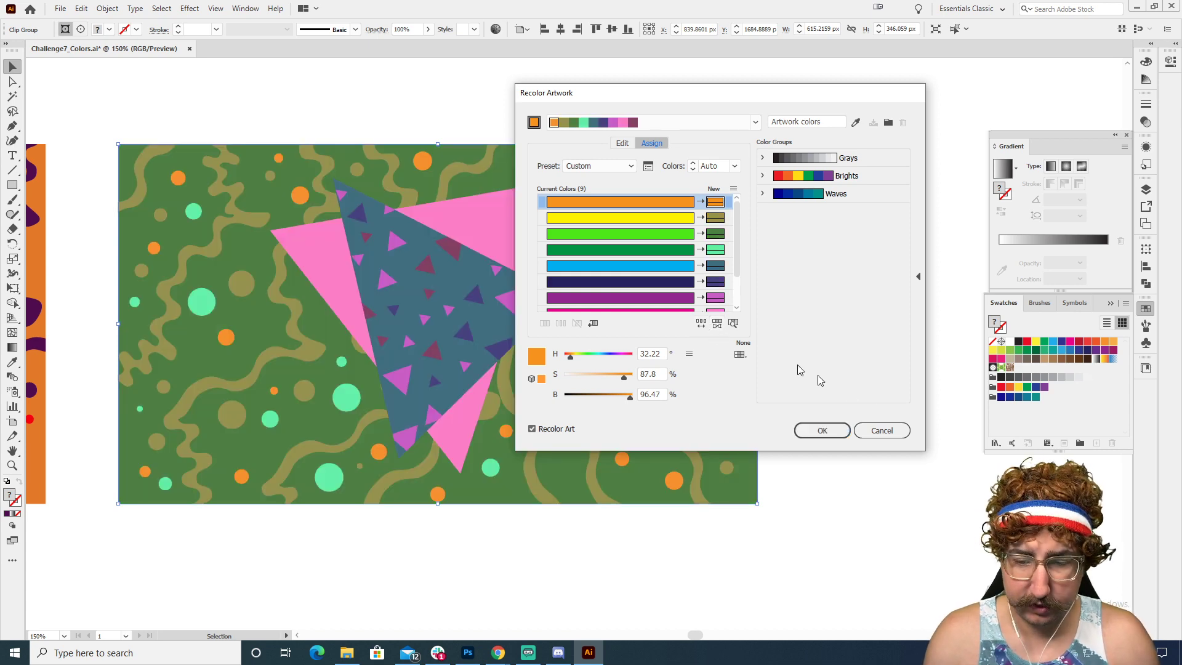
{"action": "left_click", "coordinate": [882, 431]}
Step: Open Recolor Artwork for the green duplicate again and cycle through several random color orders
{"action": "left_click", "coordinate": [82, 9]}
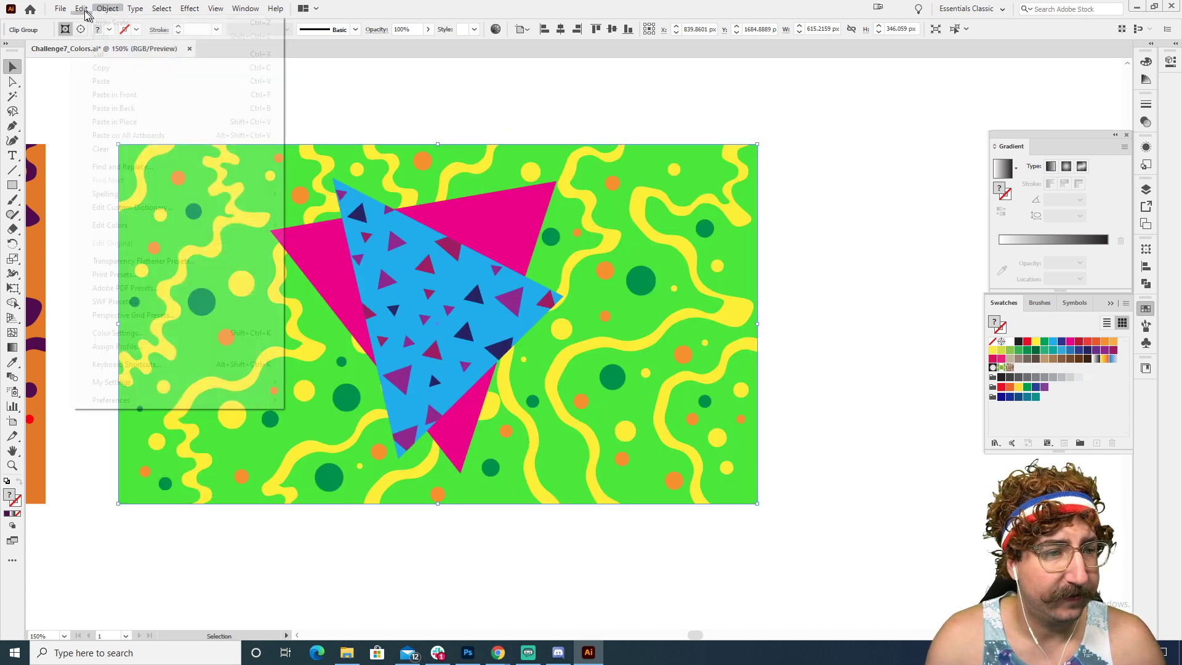
{"action": "left_click", "coordinate": [314, 225]}
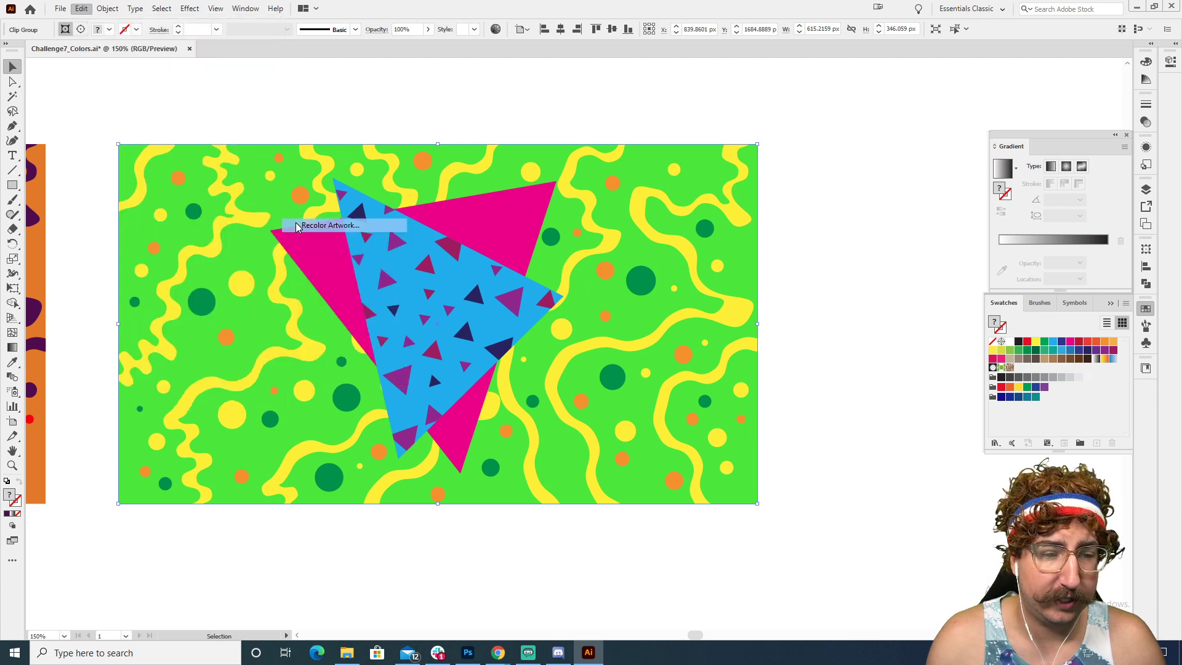
{"action": "left_click", "coordinate": [700, 324]}
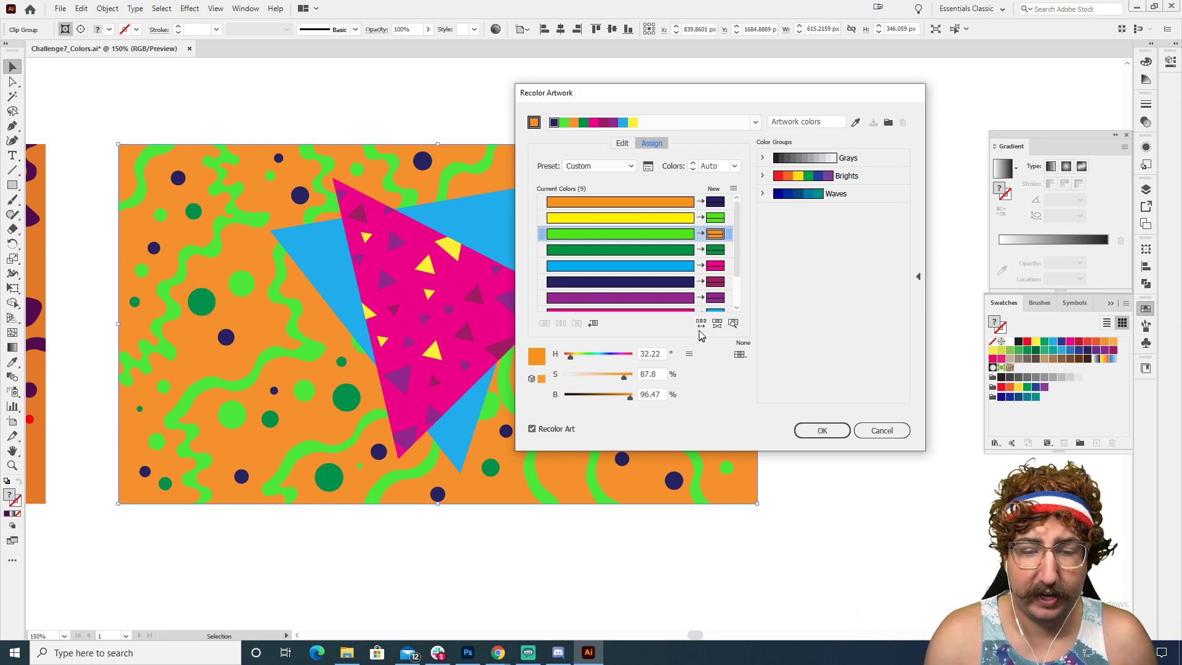
{"action": "left_click", "coordinate": [700, 326]}
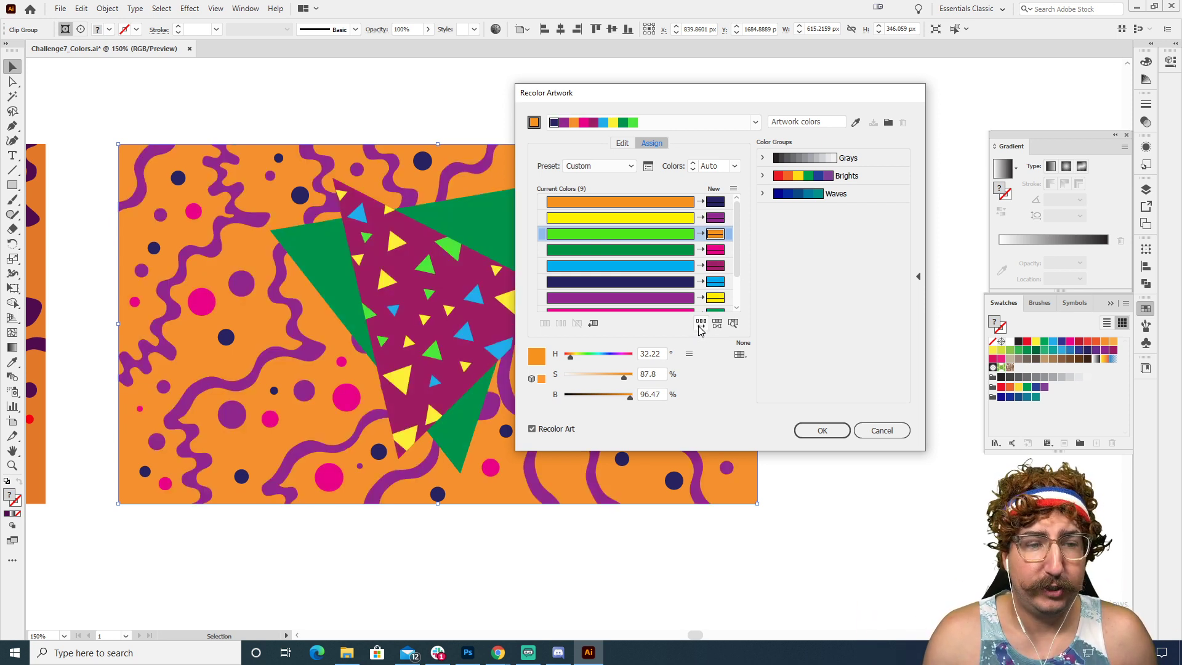
{"action": "left_click", "coordinate": [699, 327]}
{"action": "left_click", "coordinate": [699, 326]}
{"action": "left_click", "coordinate": [700, 326]}
{"action": "left_click", "coordinate": [699, 326]}
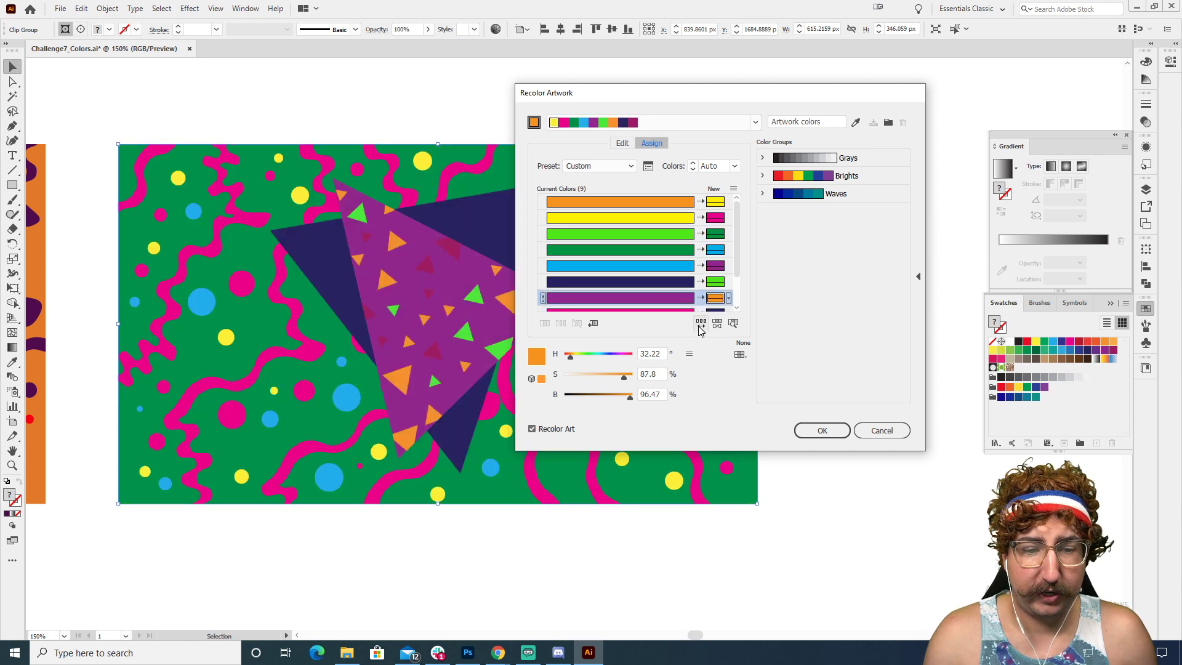
{"action": "left_click", "coordinate": [700, 326]}
{"action": "left_click", "coordinate": [700, 326]}
Step: Uncover the artwork and keep randomizing its color order until the background is magenta with green squiggles, then apply the recoloring and deselect
{"action": "left_click_drag", "start_coordinate": [654, 97], "coordinate": [876, 113]}
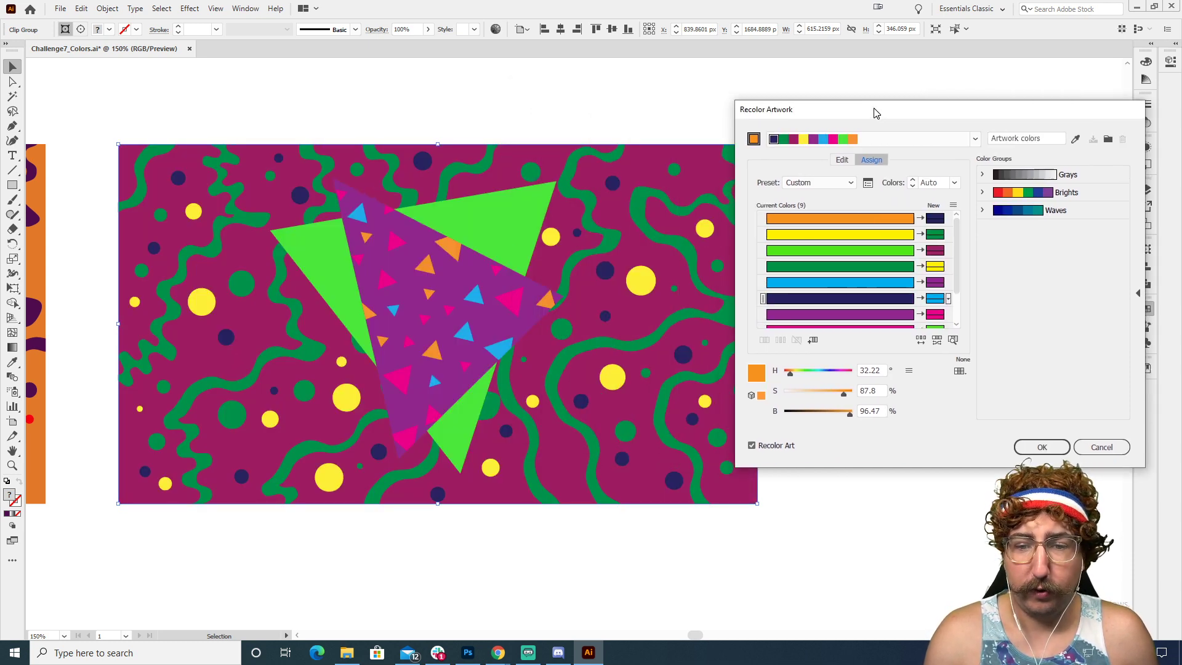
{"action": "left_click", "coordinate": [920, 341]}
{"action": "left_click", "coordinate": [921, 341]}
{"action": "left_click", "coordinate": [921, 340]}
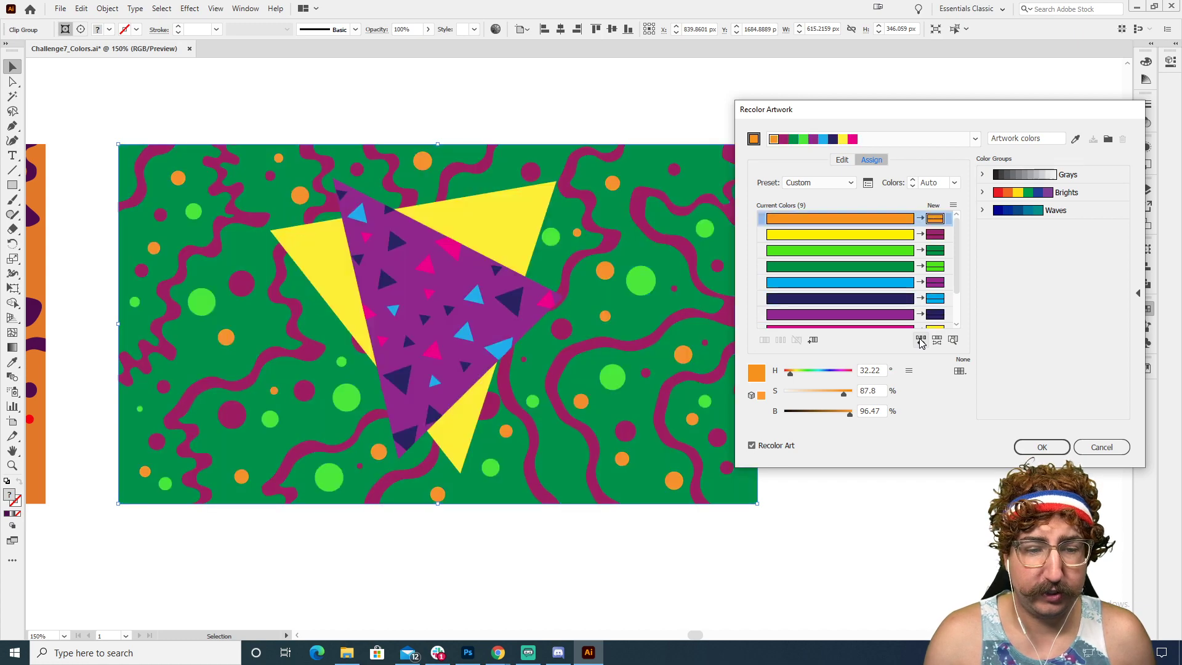
{"action": "left_click", "coordinate": [920, 340]}
{"action": "left_click", "coordinate": [921, 340]}
{"action": "left_click", "coordinate": [921, 340]}
{"action": "left_click", "coordinate": [921, 340]}
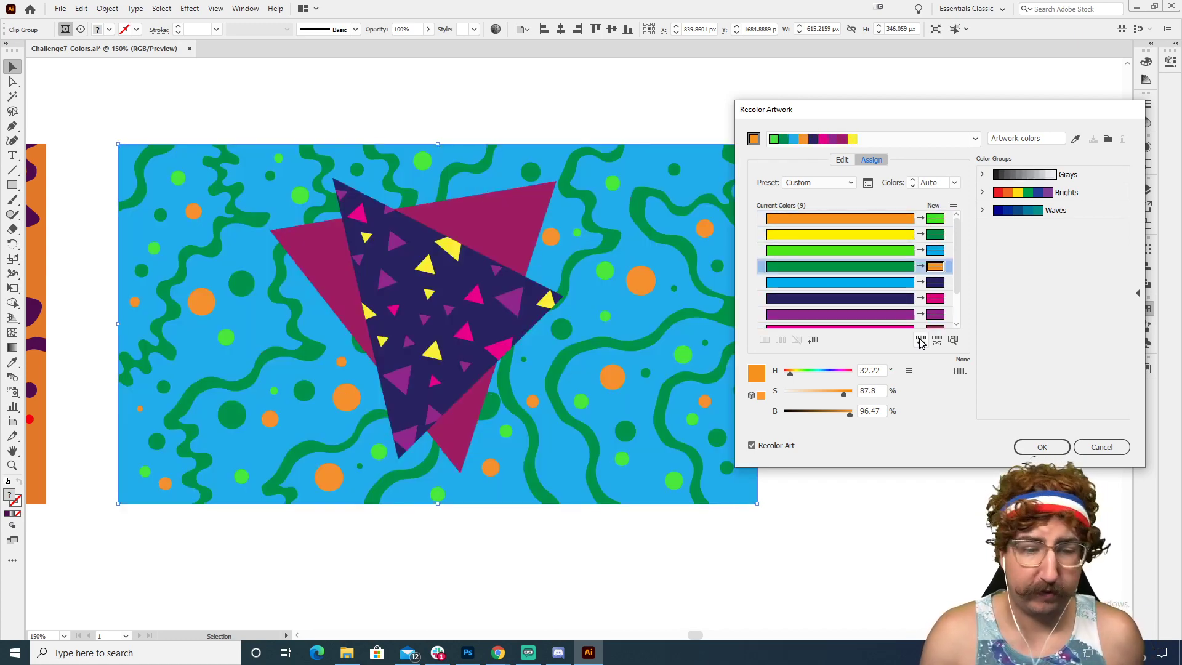
{"action": "left_click", "coordinate": [921, 341]}
{"action": "left_click", "coordinate": [920, 340]}
{"action": "left_click", "coordinate": [920, 340]}
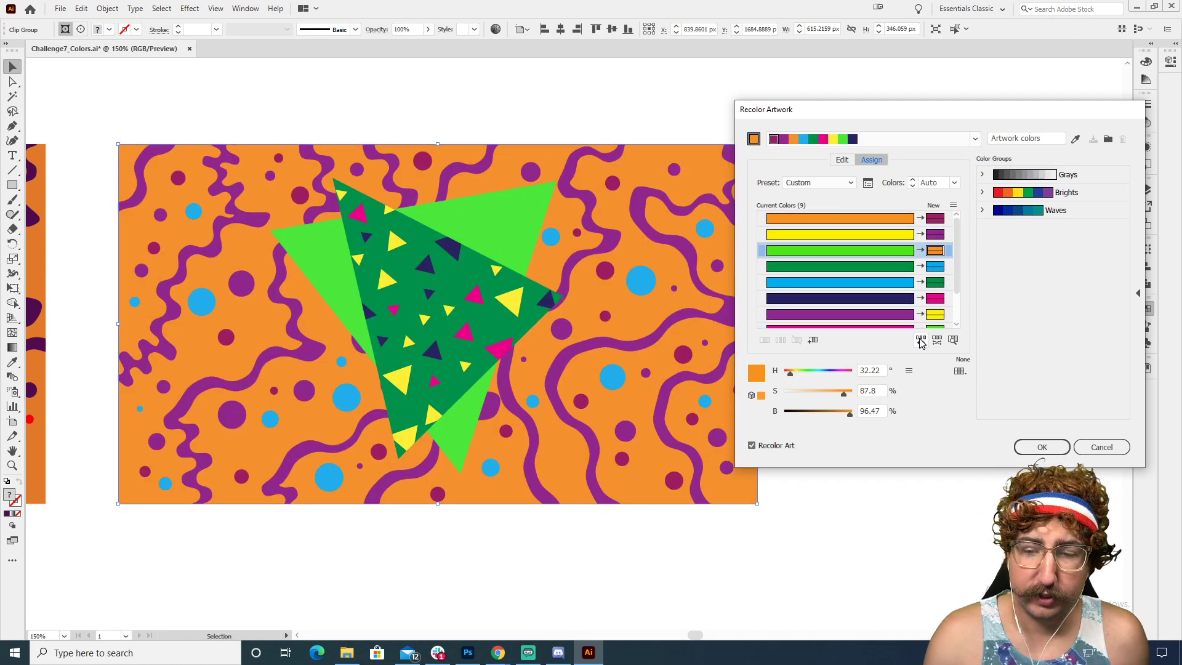
{"action": "left_click", "coordinate": [921, 340]}
{"action": "left_click", "coordinate": [921, 341]}
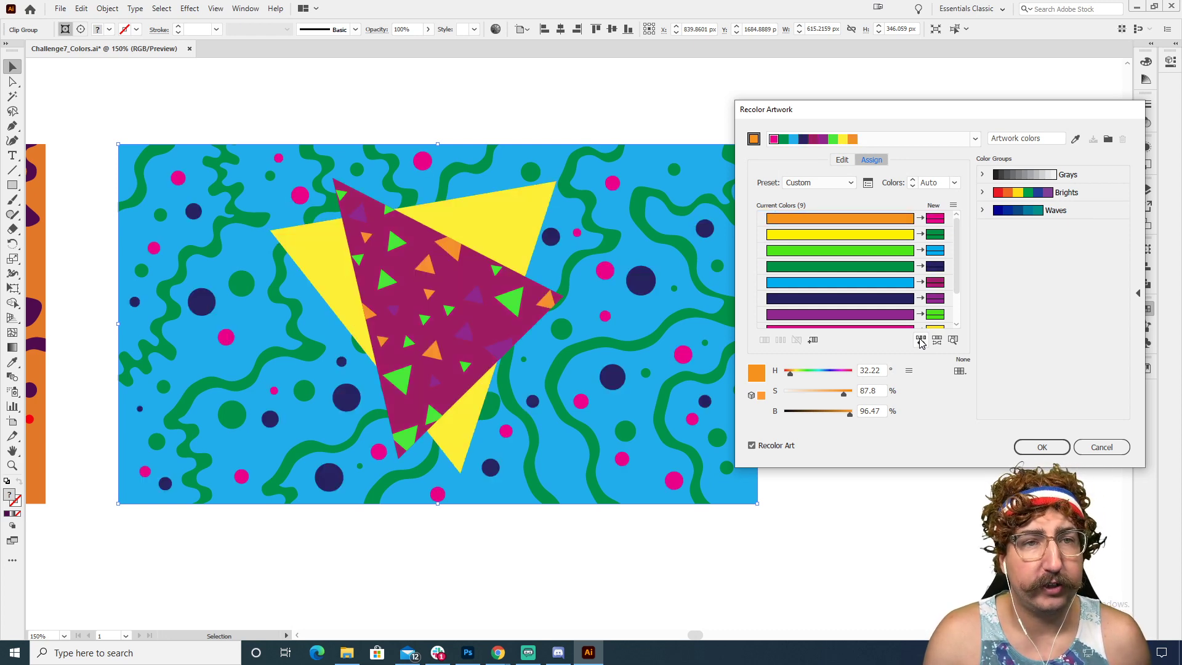
{"action": "left_click", "coordinate": [920, 341]}
{"action": "left_click", "coordinate": [921, 340]}
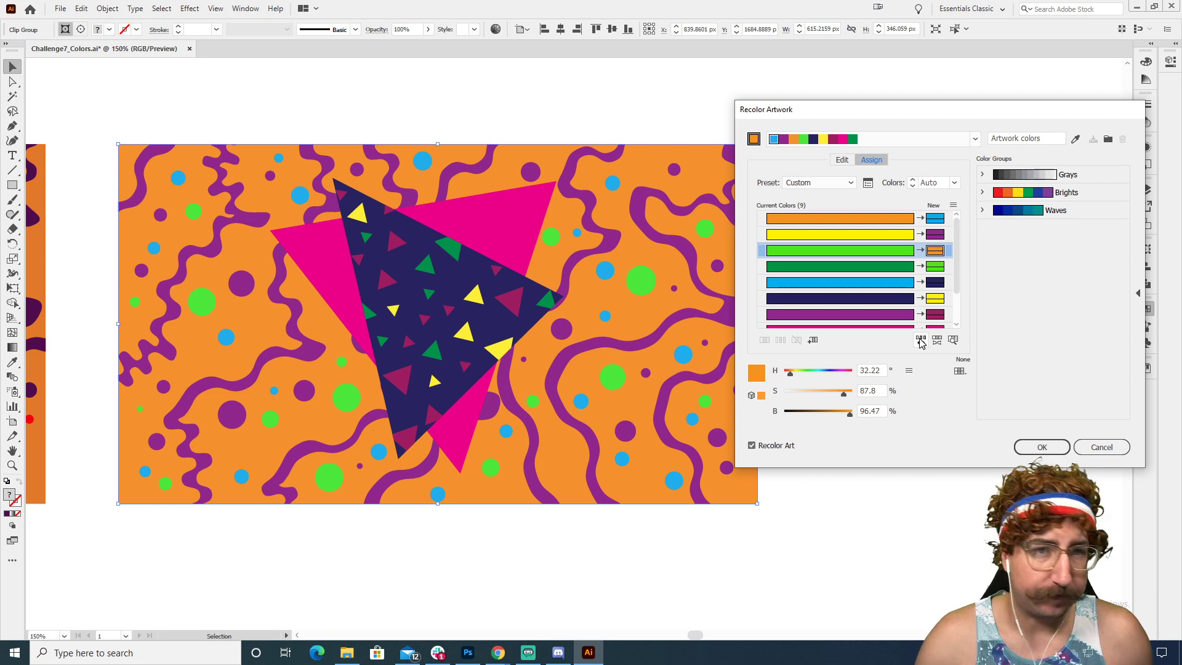
{"action": "left_click", "coordinate": [921, 340]}
{"action": "left_click", "coordinate": [921, 341]}
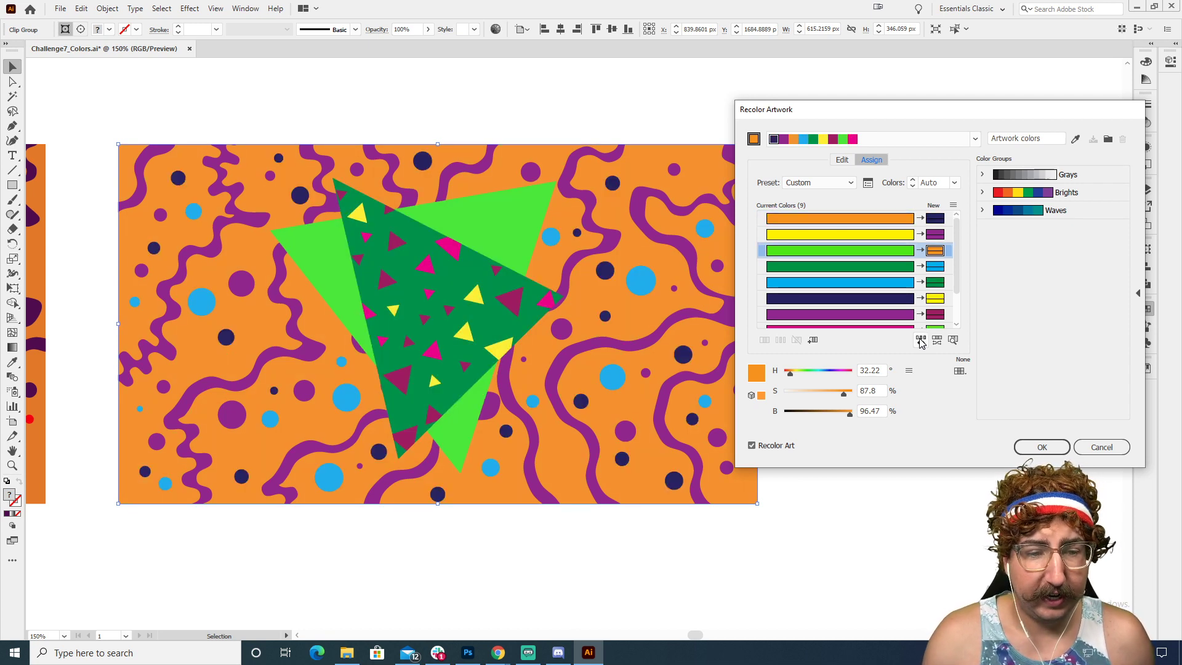
{"action": "left_click", "coordinate": [921, 340]}
{"action": "left_click", "coordinate": [921, 341]}
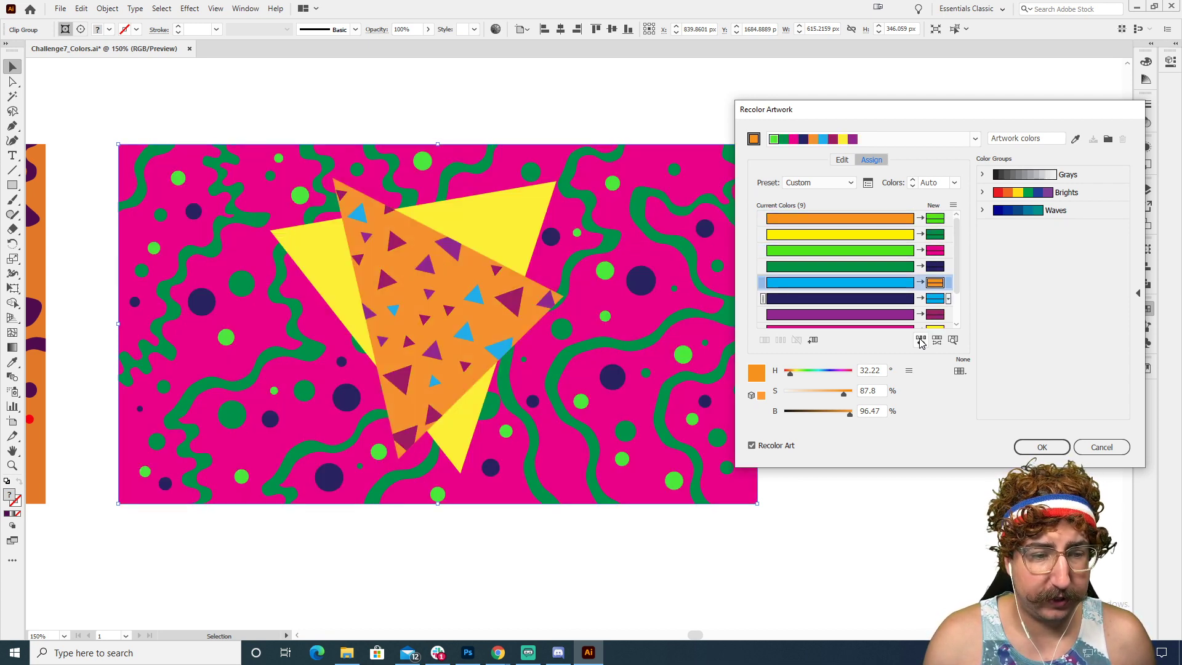
{"action": "left_click", "coordinate": [1037, 448]}
{"action": "left_click", "coordinate": [814, 309]}
{"action": "key", "text": "z"}
{"action": "left_click", "coordinate": [571, 378], "text": "alt"}
{"action": "left_click", "coordinate": [512, 354], "text": "alt"}
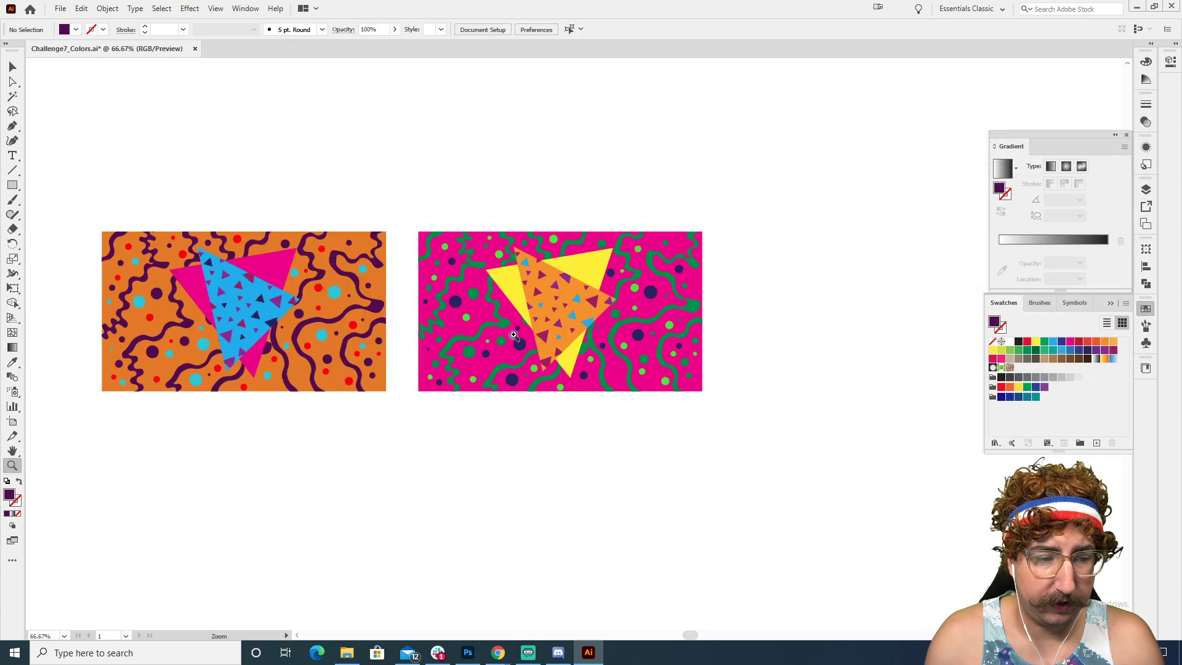
Step: Select the magenta artwork at a closer view and place a duplicate of it beside the original
{"action": "left_click_drag", "start_coordinate": [514, 335], "coordinate": [426, 285]}
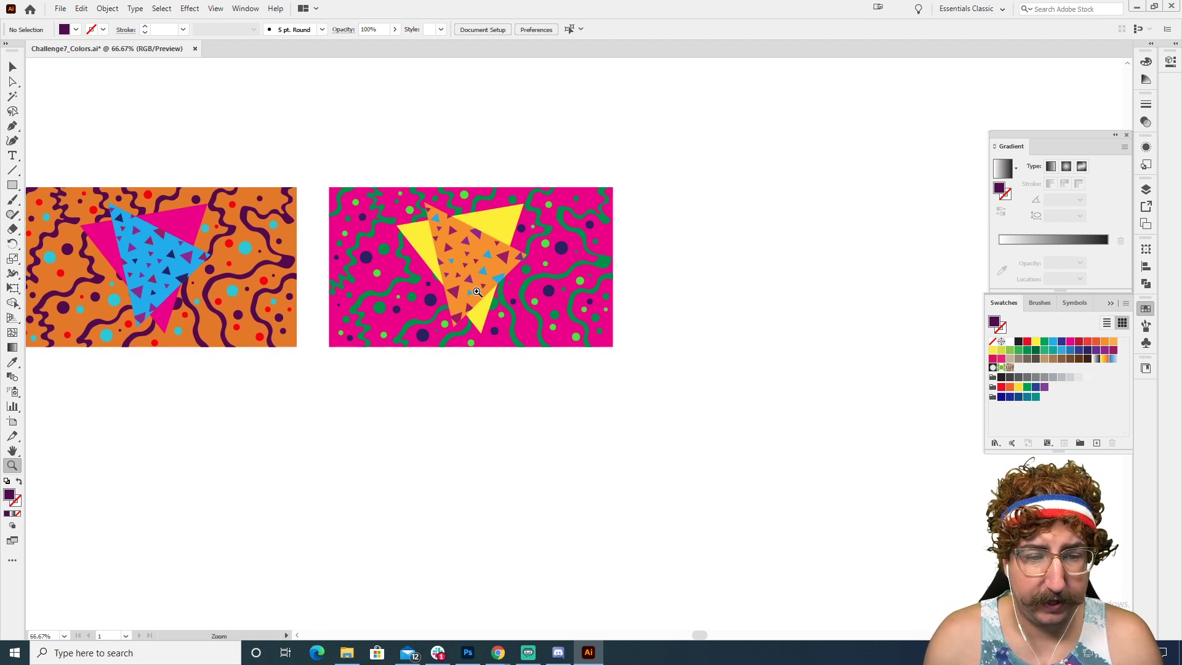
{"action": "left_click", "coordinate": [582, 279]}
{"action": "key", "text": "v"}
{"action": "left_click_drag", "start_coordinate": [652, 147], "coordinate": [189, 522]}
{"action": "left_click_drag", "start_coordinate": [296, 344], "coordinate": [740, 337]}
{"action": "left_click", "coordinate": [81, 9]}
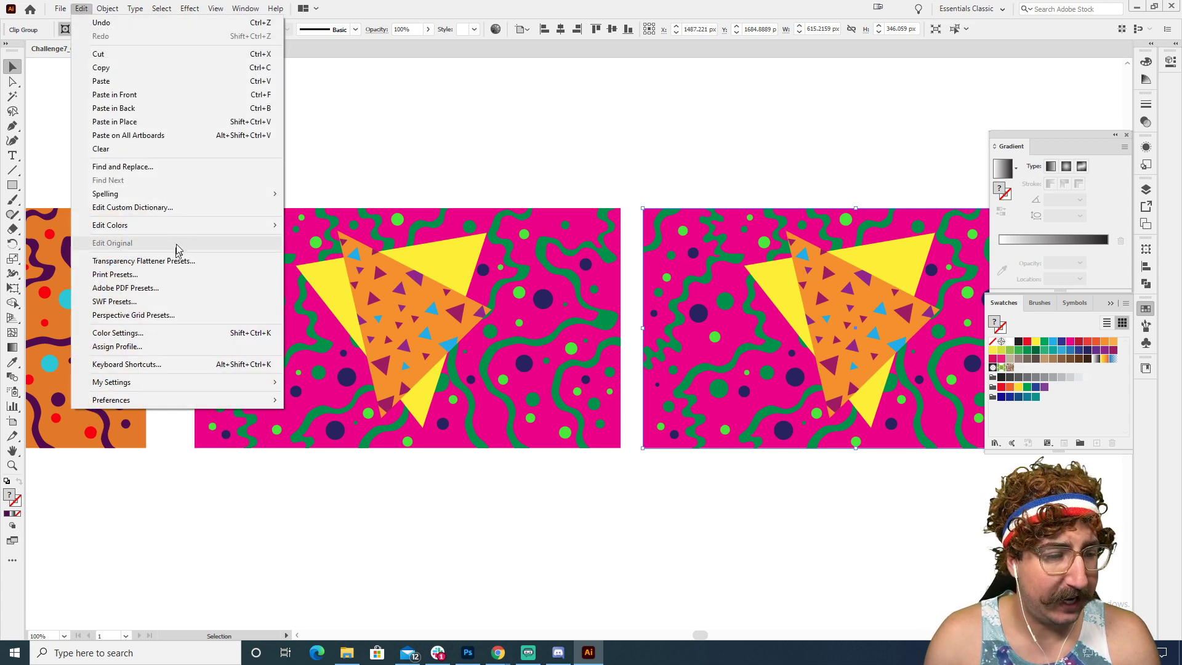
{"action": "mouse_move", "coordinate": [271, 225]}
{"action": "left_click", "coordinate": [337, 224]}
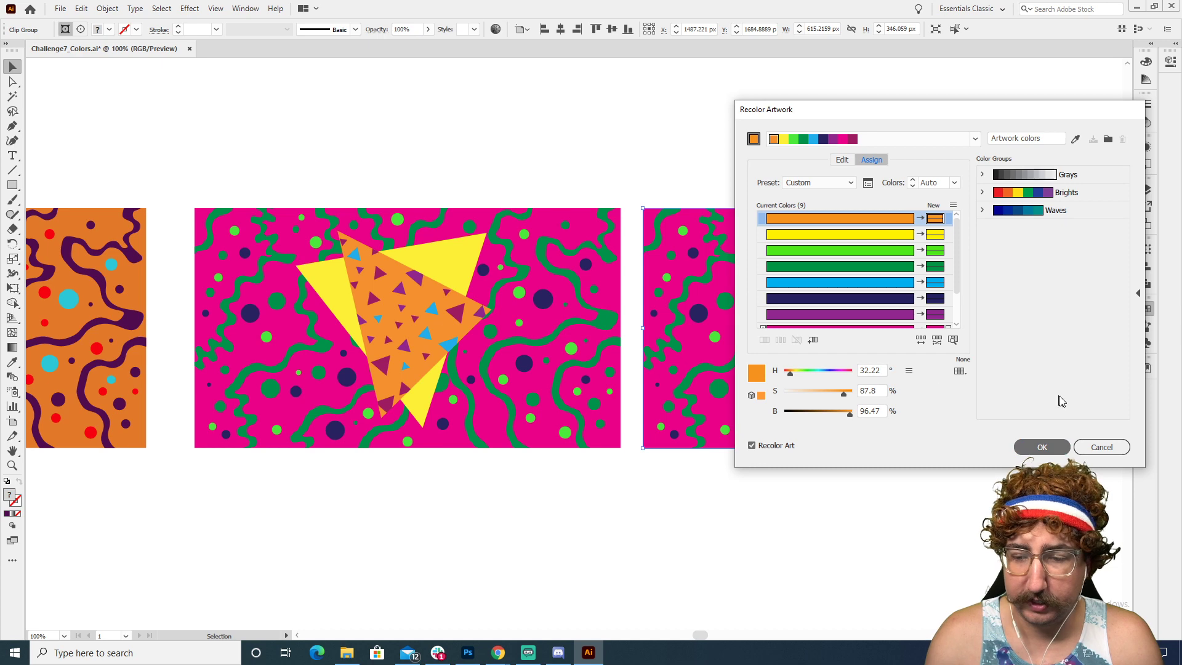
{"action": "left_click", "coordinate": [1099, 448]}
{"action": "scroll", "coordinate": [369, 185], "scroll_direction": "right", "scroll_amount": 5}
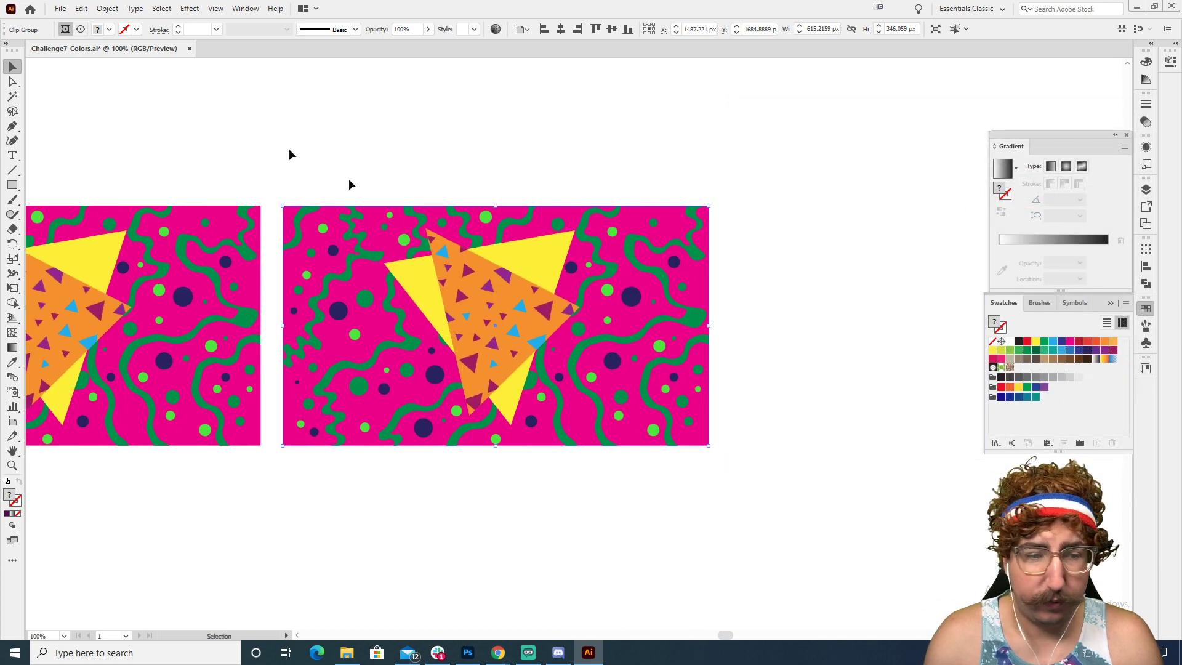
Step: Open Recolor Artwork for the new magenta duplicate and swap the yellow and purple color assignments
{"action": "left_click", "coordinate": [82, 8]}
{"action": "mouse_move", "coordinate": [172, 225]}
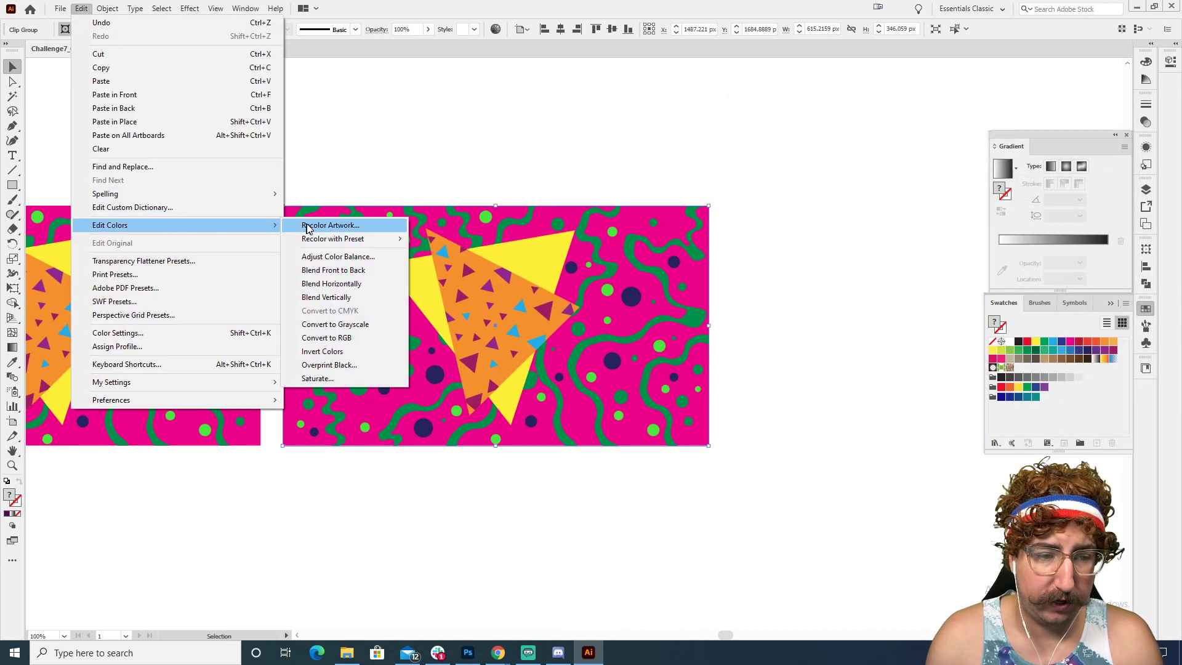
{"action": "left_click", "coordinate": [364, 225]}
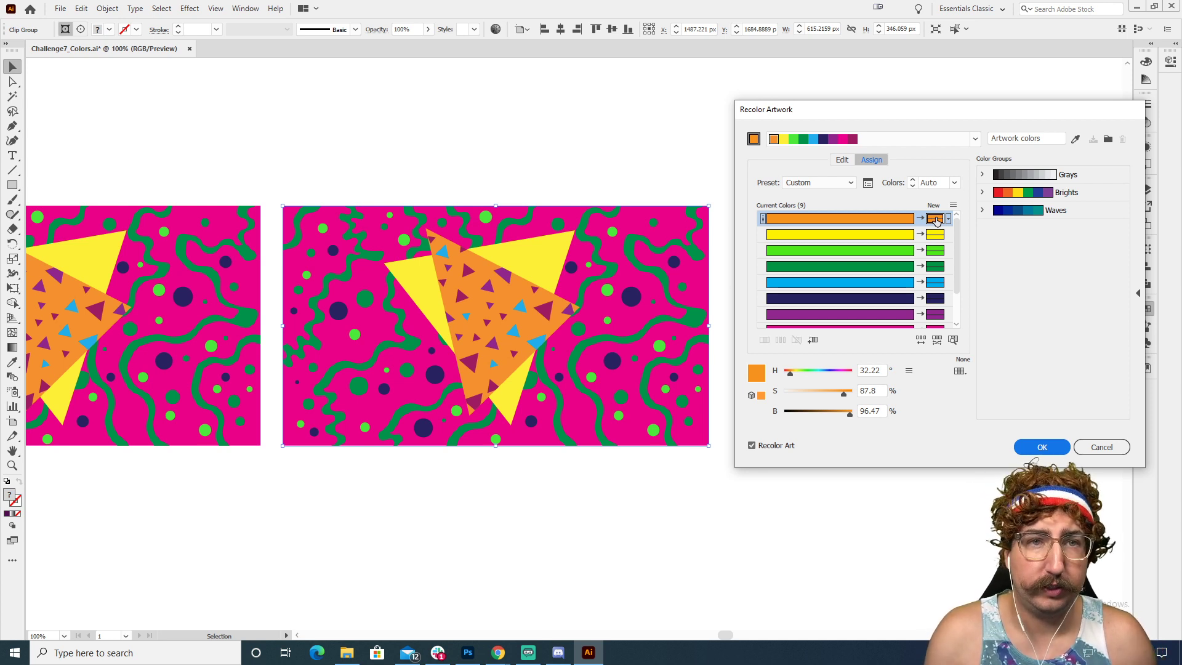
{"action": "left_click", "coordinate": [936, 239]}
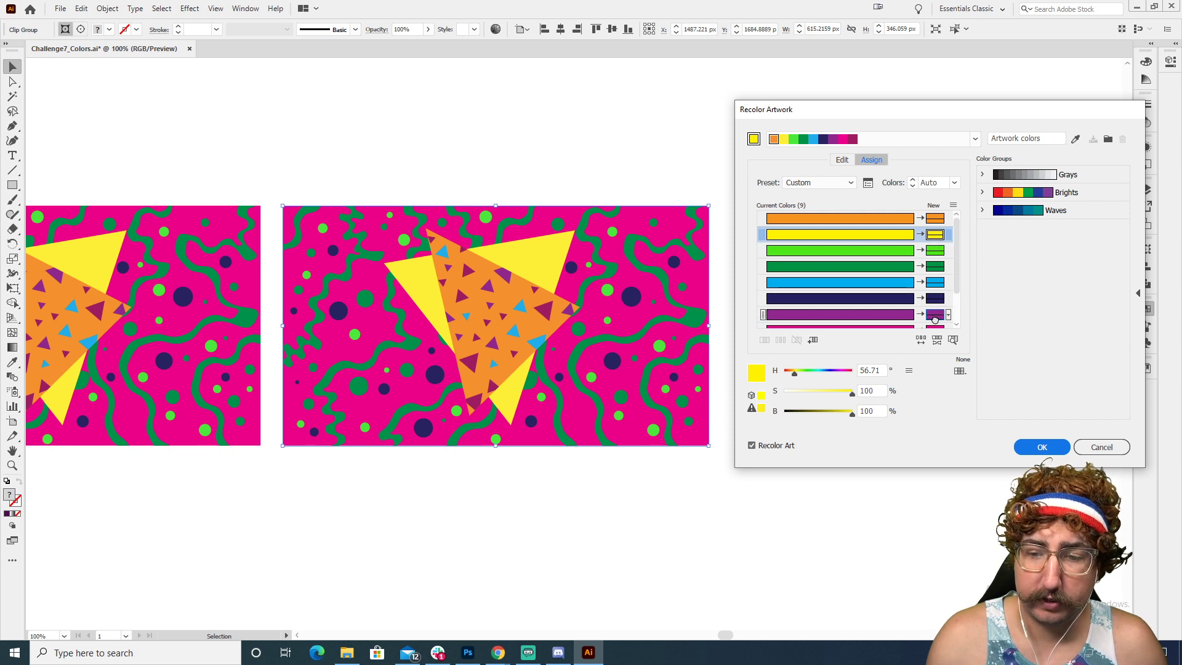
{"action": "left_click_drag", "start_coordinate": [934, 315], "coordinate": [934, 316]}
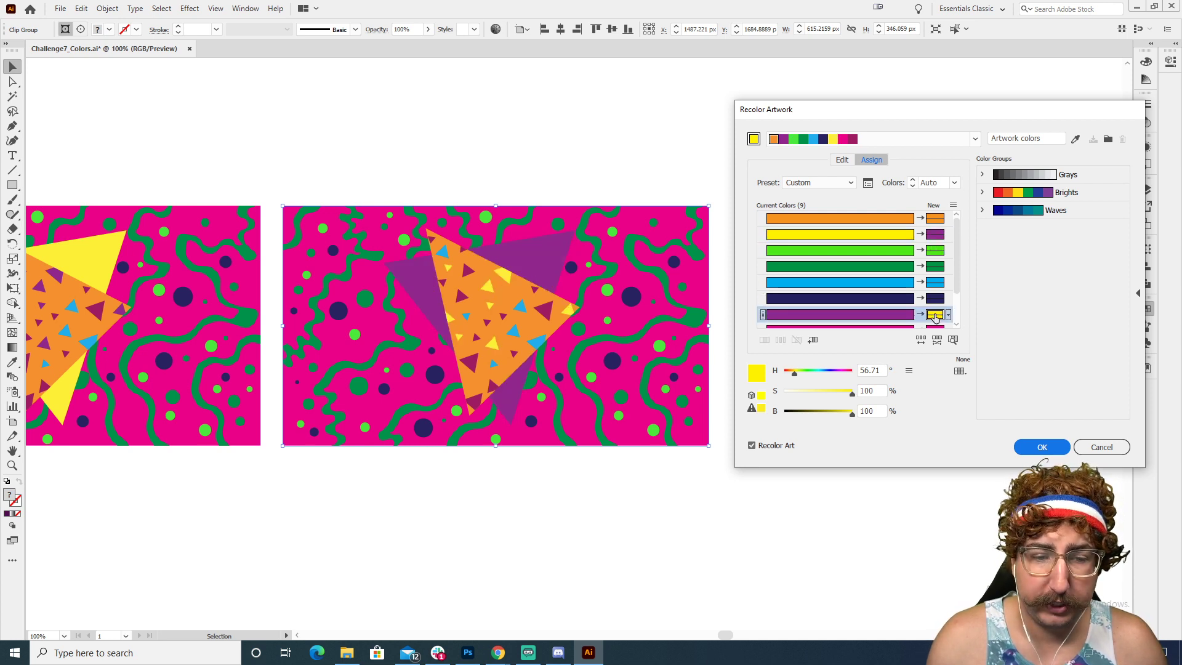
Step: Swap the orange assignment with navy and the light blue one with magenta, and apply the recoloring
{"action": "left_click_drag", "start_coordinate": [935, 218], "coordinate": [936, 300]}
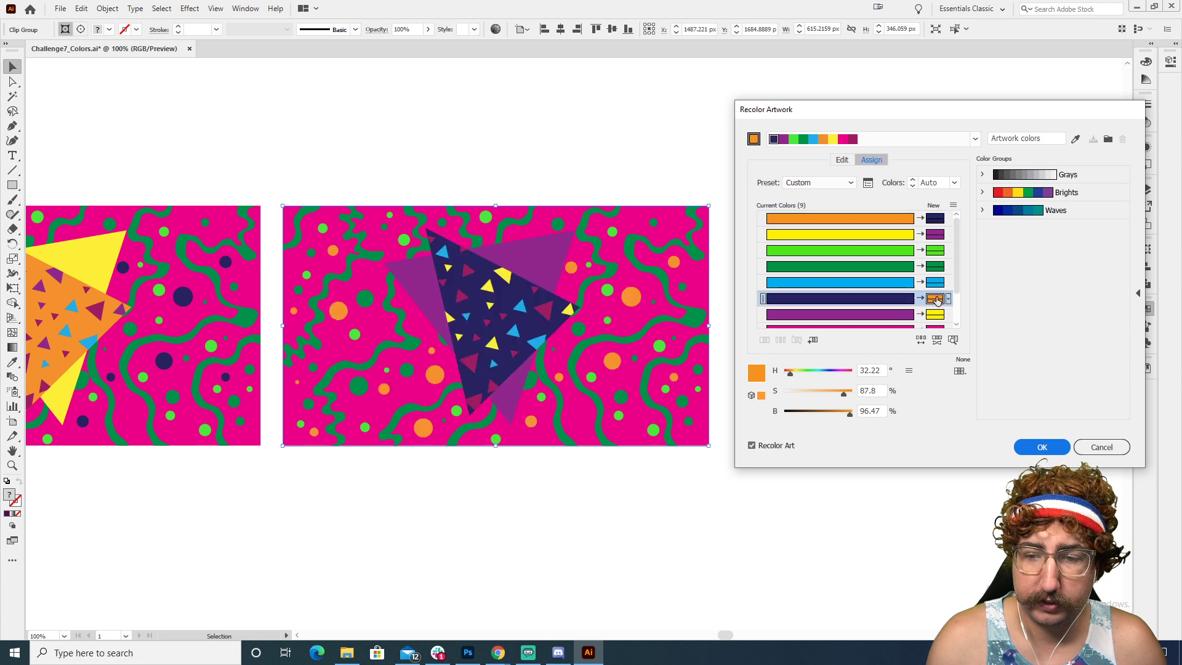
{"action": "scroll", "coordinate": [934, 239], "scroll_direction": "down", "scroll_amount": 2}
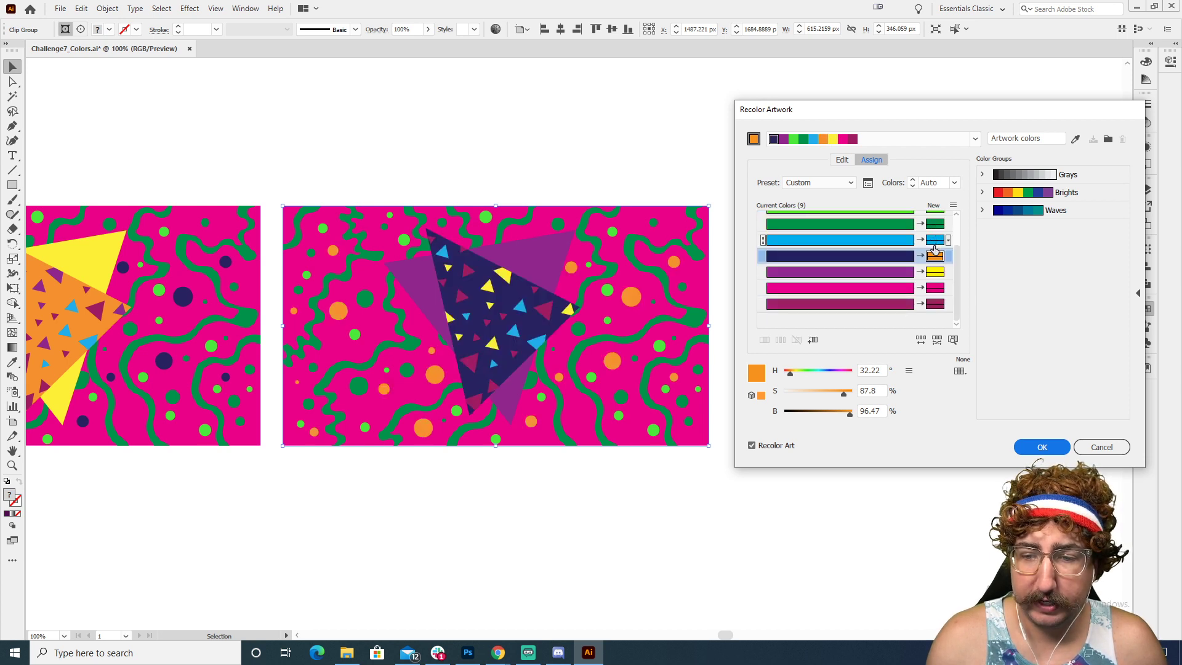
{"action": "left_click", "coordinate": [933, 244]}
{"action": "left_click_drag", "start_coordinate": [933, 290], "coordinate": [935, 293]}
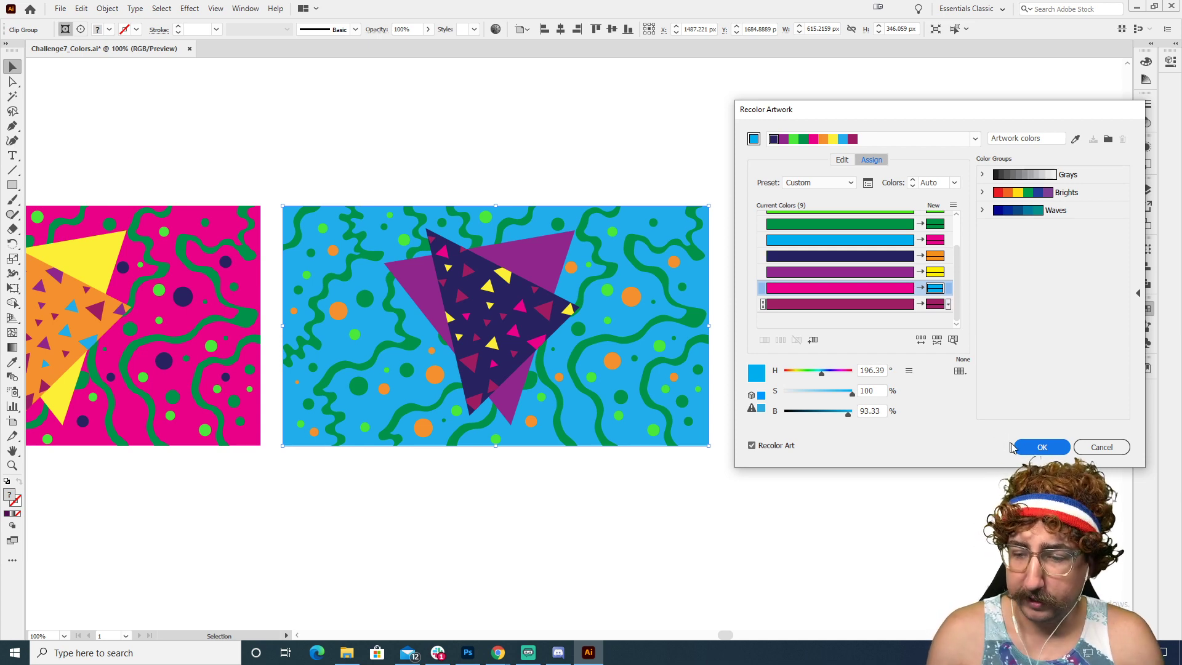
{"action": "left_click", "coordinate": [1042, 446]}
Step: Place a duplicate of the light blue artwork in the empty space beside it
{"action": "left_click_drag", "start_coordinate": [428, 269], "coordinate": [677, 263]}
{"action": "left_click_drag", "start_coordinate": [802, 319], "coordinate": [554, 305]}
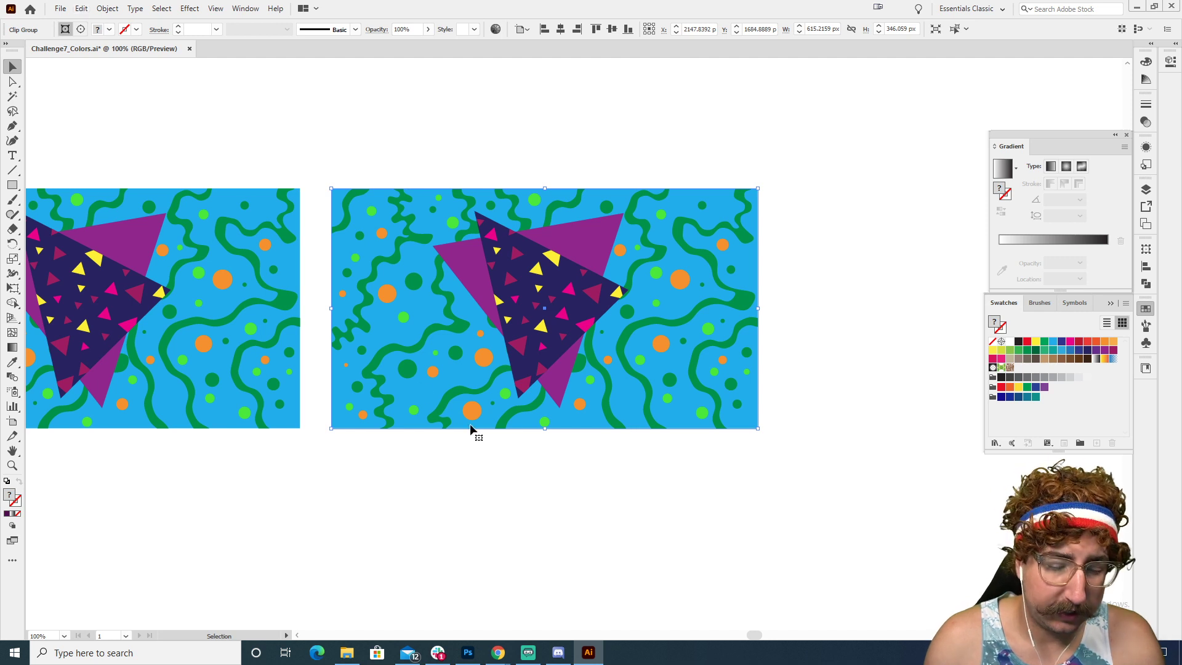
{"action": "mouse_move", "coordinate": [498, 653]}
{"action": "left_click", "coordinate": [551, 613]}
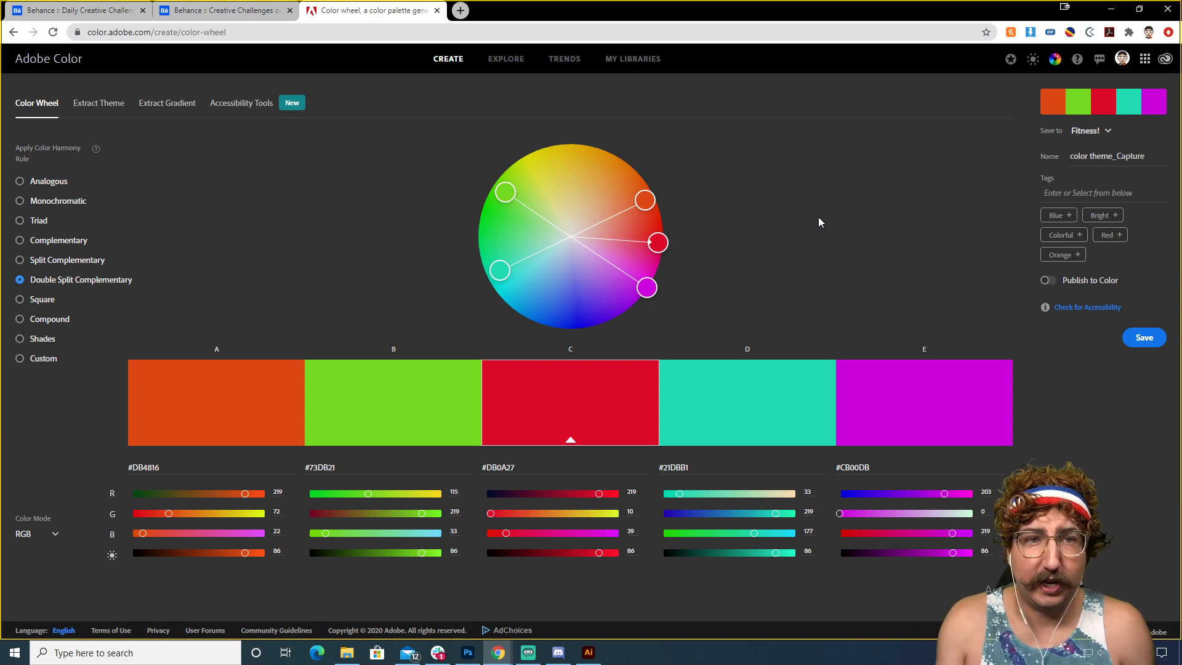
{"action": "key", "text": "alt+Tab"}
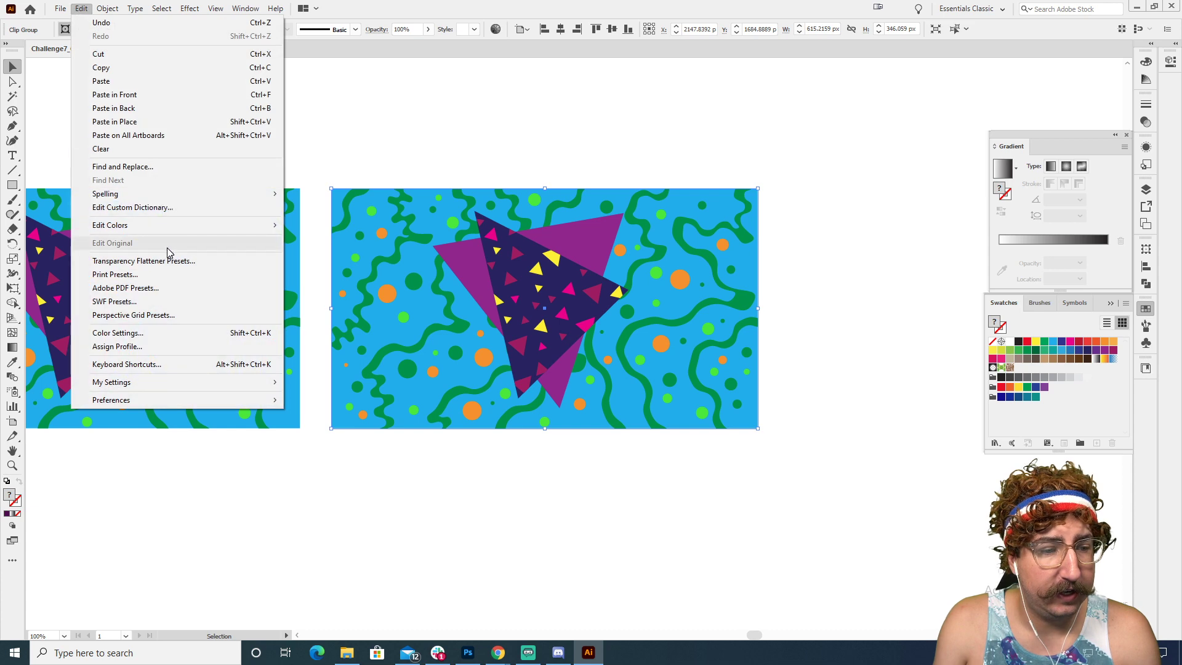
{"action": "mouse_move", "coordinate": [174, 225]}
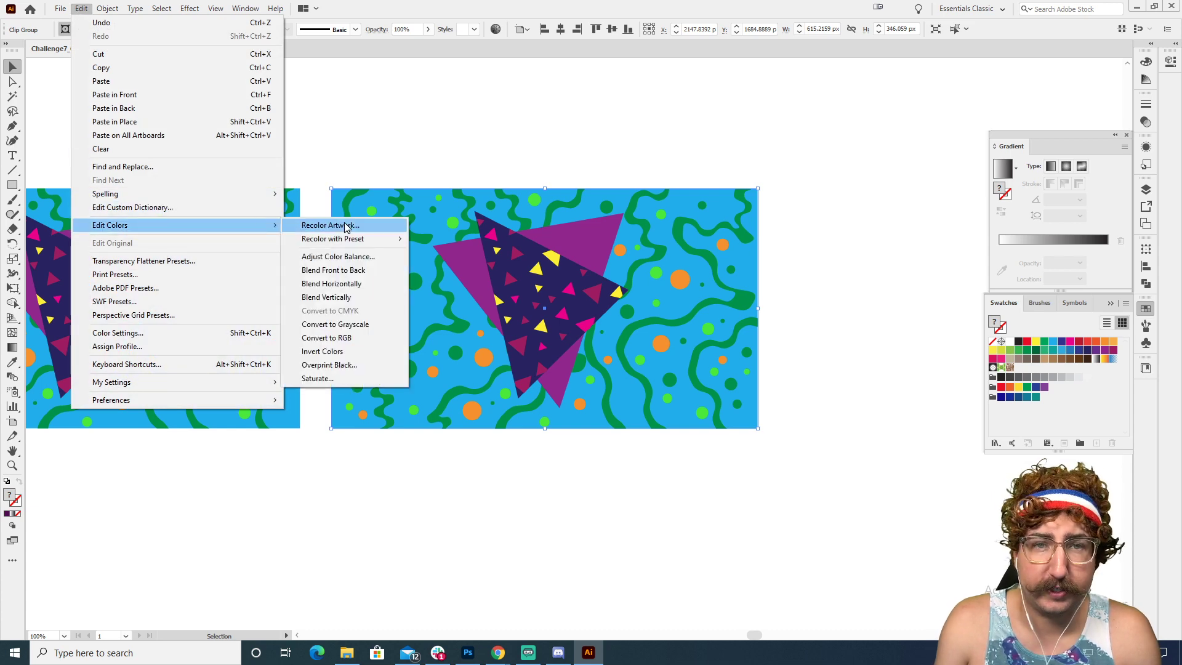
{"action": "left_click", "coordinate": [531, 131]}
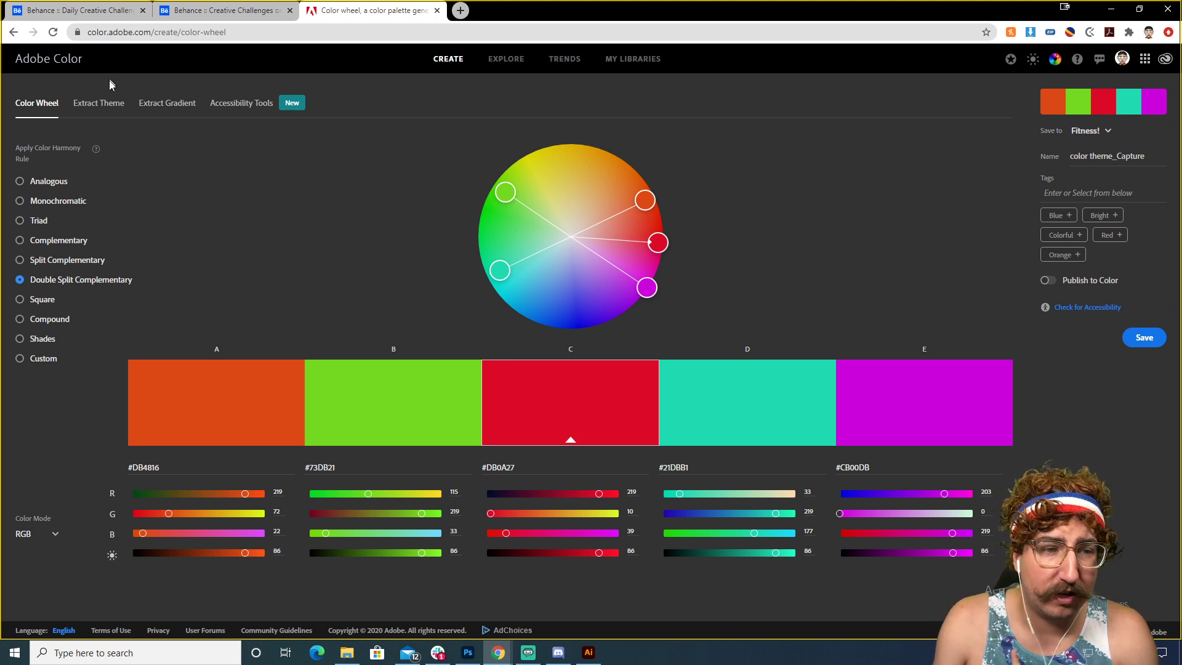
Step: Extract a color theme from the Capture shoe image in Adobe Color and move the skin-tone sample onto a pale yellow area of the shoe
{"action": "left_click", "coordinate": [100, 112]}
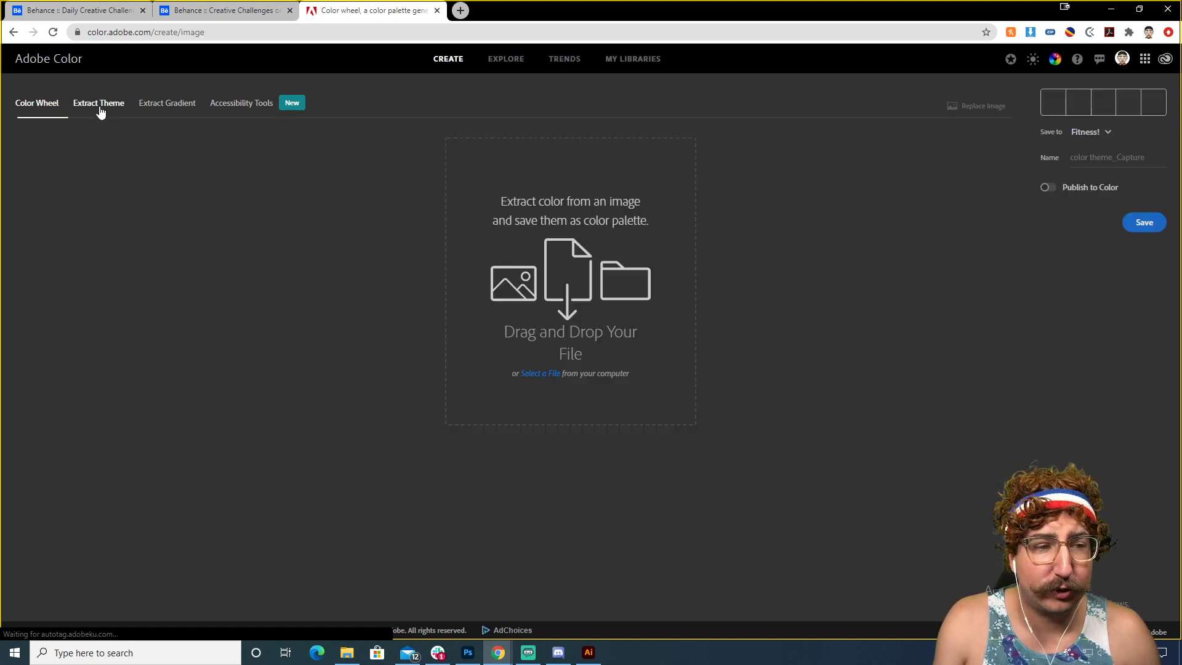
{"action": "left_click", "coordinate": [542, 373]}
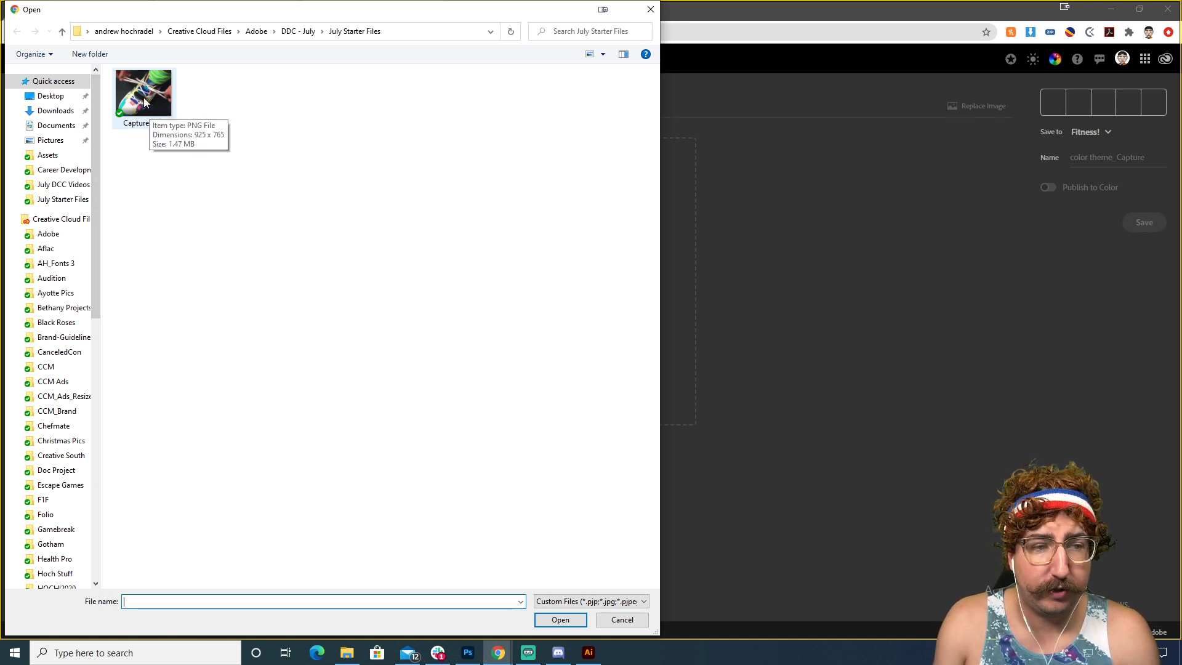
{"action": "left_click", "coordinate": [146, 103]}
{"action": "double_click", "coordinate": [152, 101]}
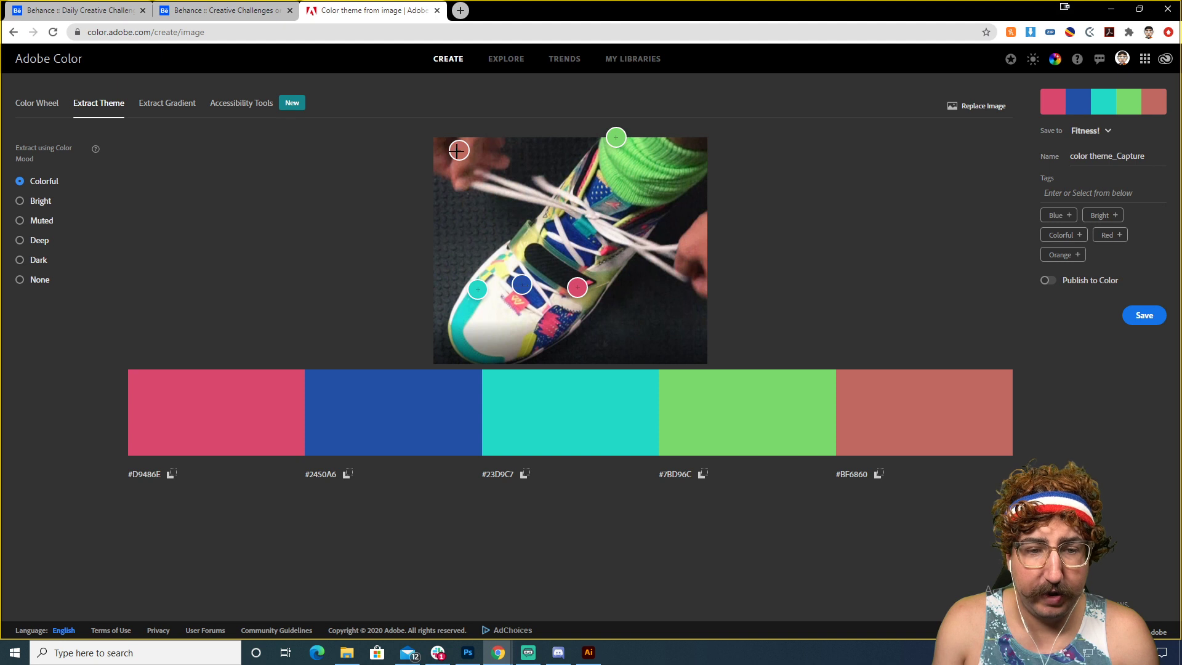
{"action": "left_click_drag", "start_coordinate": [457, 150], "coordinate": [500, 268]}
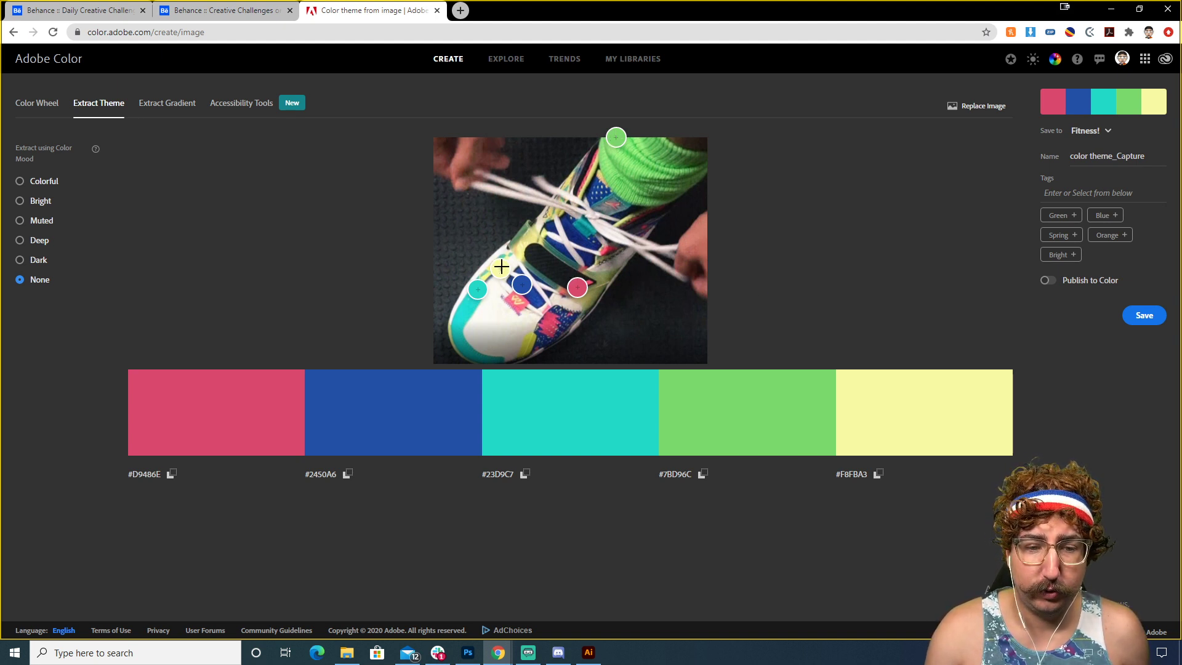
{"action": "mouse_move", "coordinate": [502, 266]}
{"action": "left_mouse_down"}
{"action": "mouse_move", "coordinate": [523, 239]}
{"action": "mouse_move", "coordinate": [524, 249]}
{"action": "mouse_move", "coordinate": [615, 203]}
{"action": "mouse_move", "coordinate": [656, 207]}
{"action": "mouse_move", "coordinate": [533, 236]}
{"action": "left_mouse_up"}
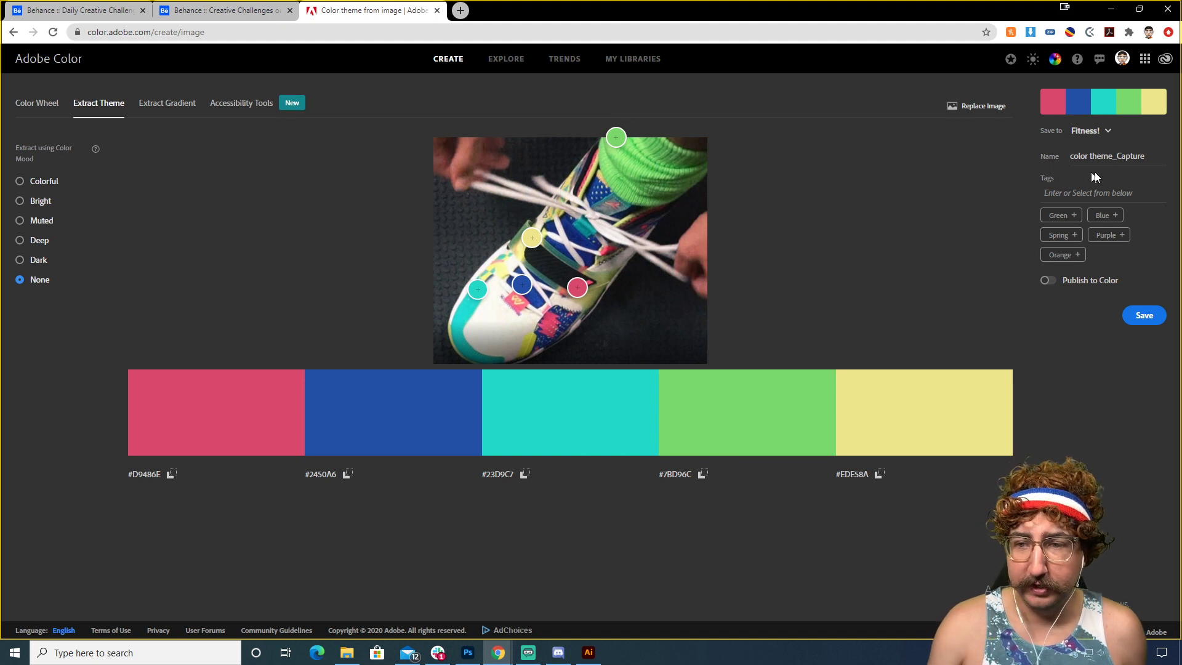
Step: Name the extracted theme "Shoe Theme" and save it to the Fitness! library
{"action": "left_click", "coordinate": [1085, 131]}
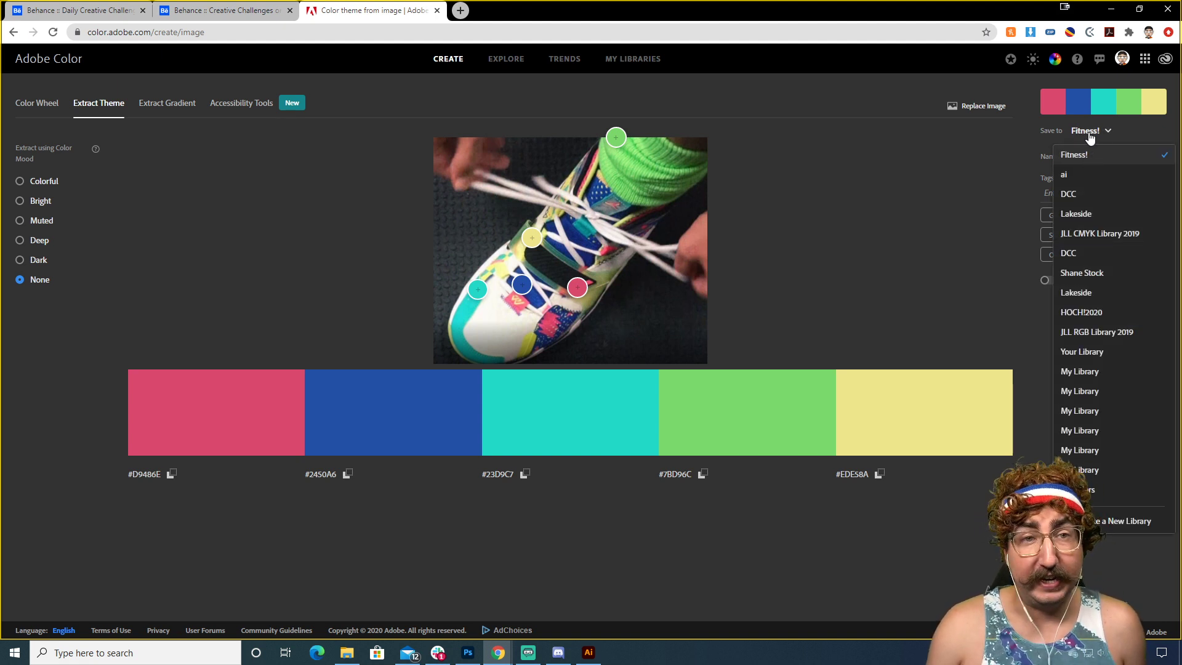
{"action": "left_click", "coordinate": [1089, 136]}
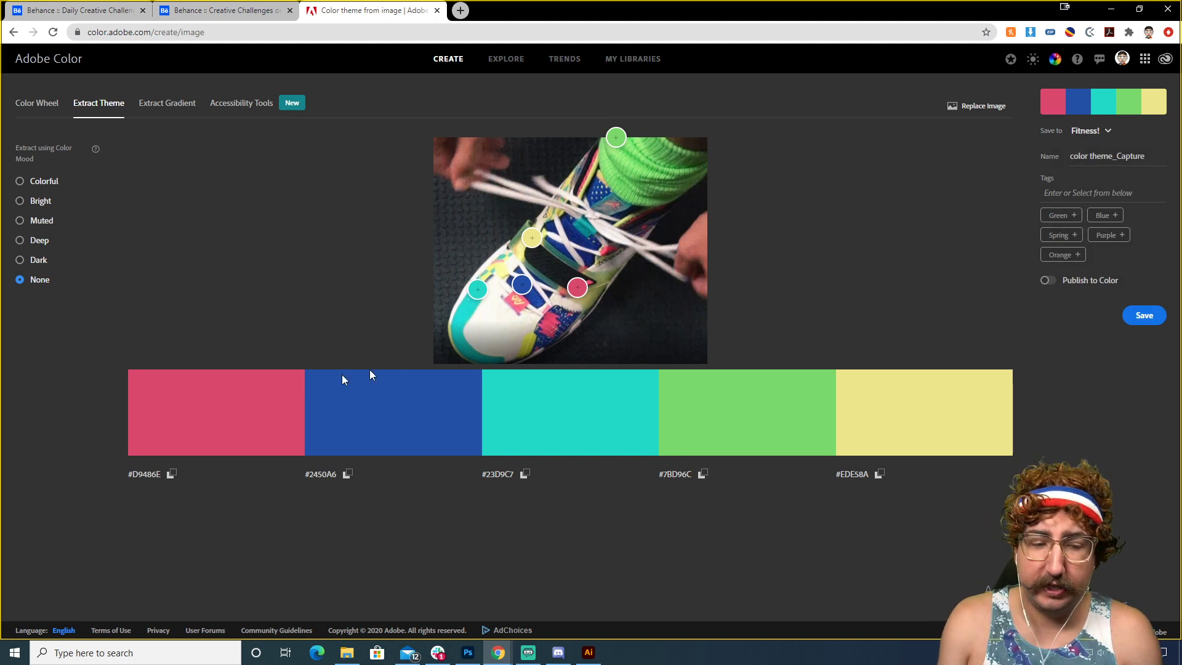
{"action": "left_click", "coordinate": [1114, 156]}
{"action": "key", "text": "ctrl+a"}
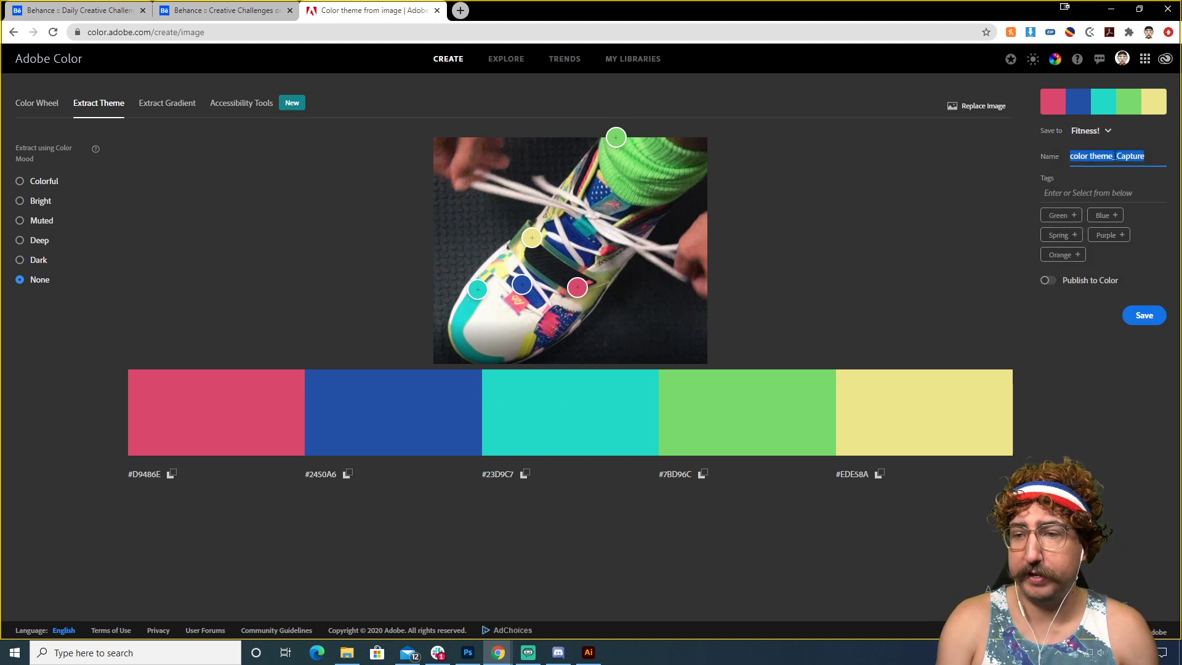
{"action": "type", "text": "Shoe Theme"}
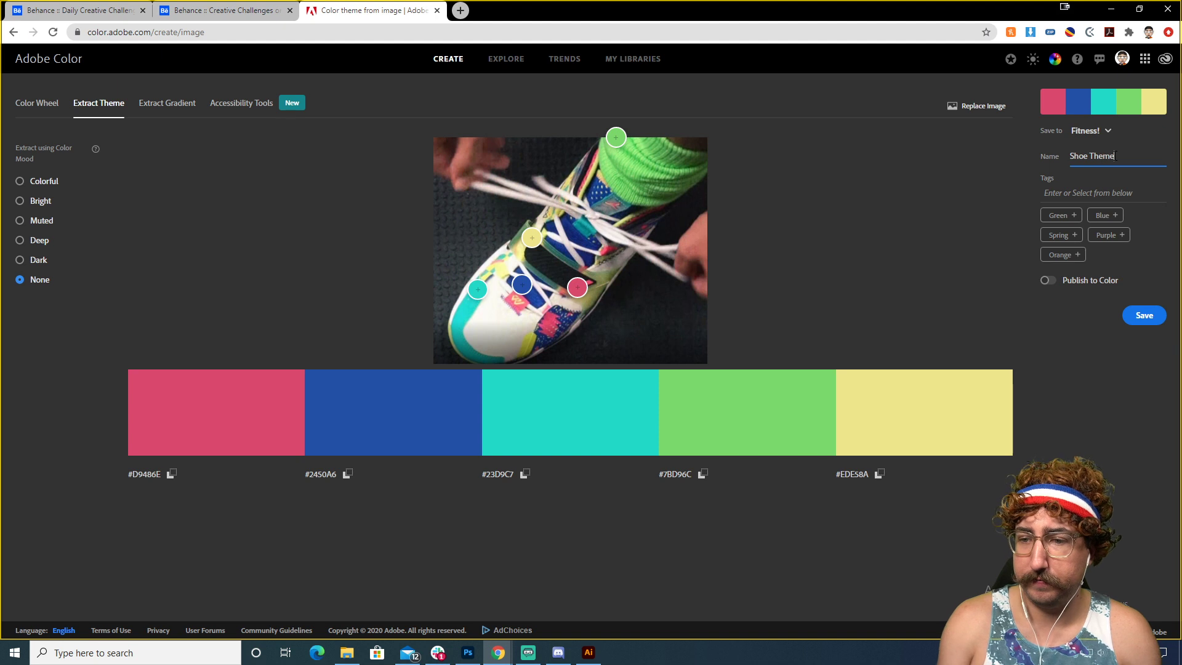
{"action": "left_click", "coordinate": [1141, 317]}
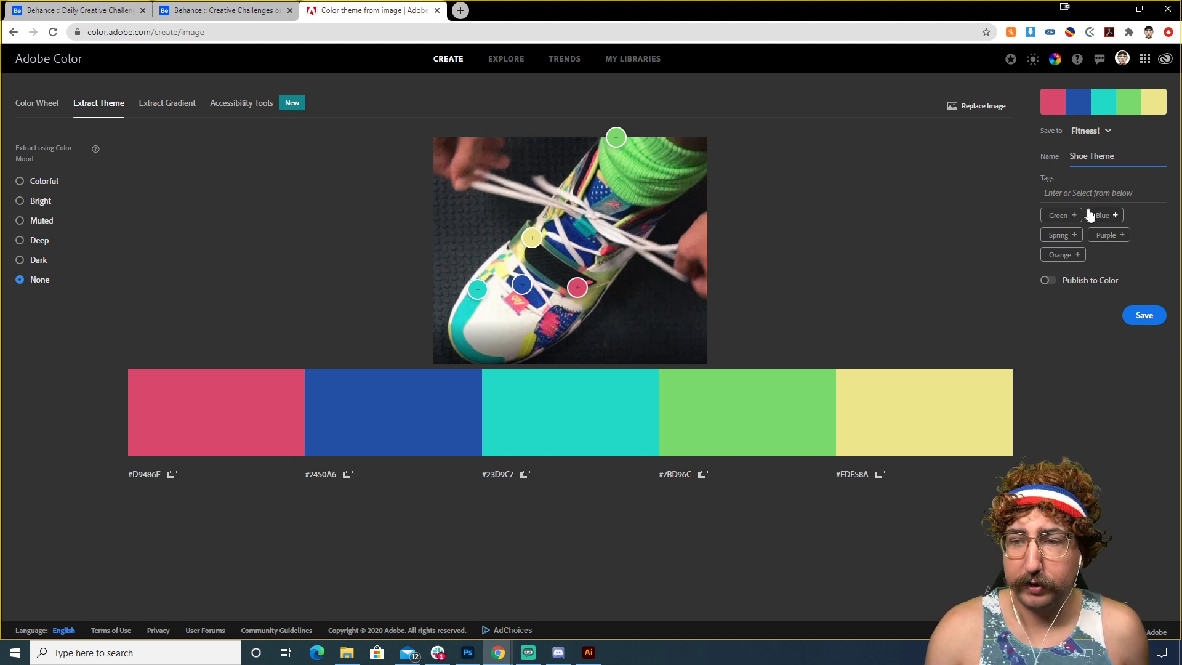
{"action": "left_click", "coordinate": [1143, 315]}
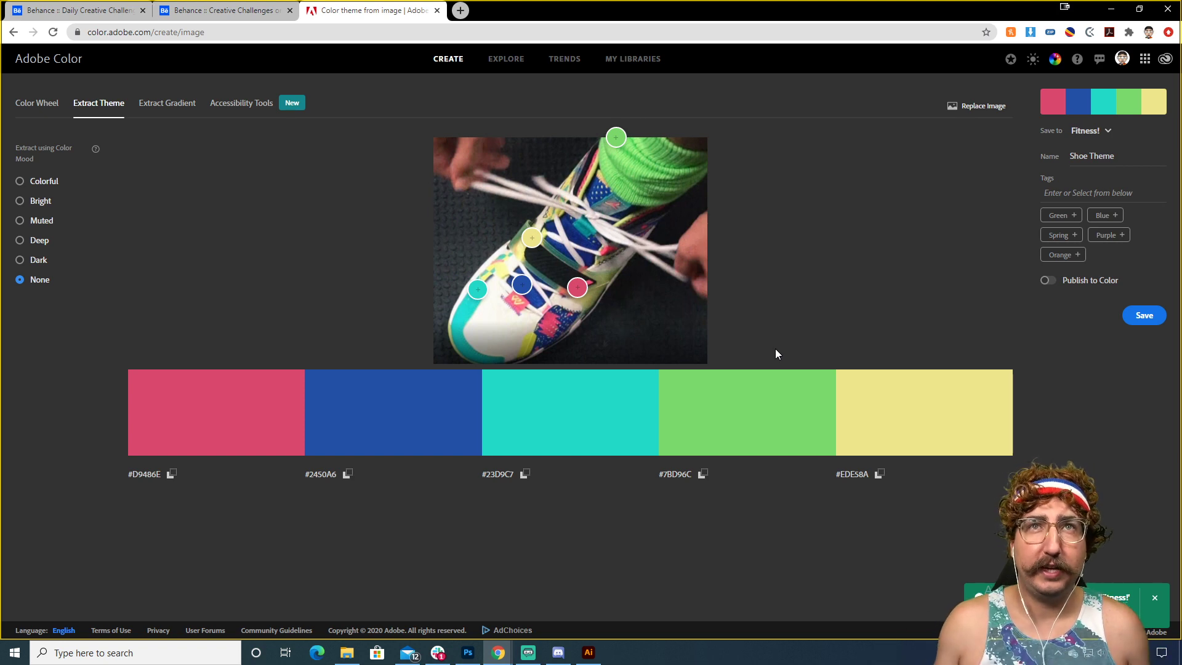
Step: Switch back to Illustrator, add the Shoe Theme from the Fitness! library to the swatches, and display the swatches
{"action": "left_click", "coordinate": [588, 651]}
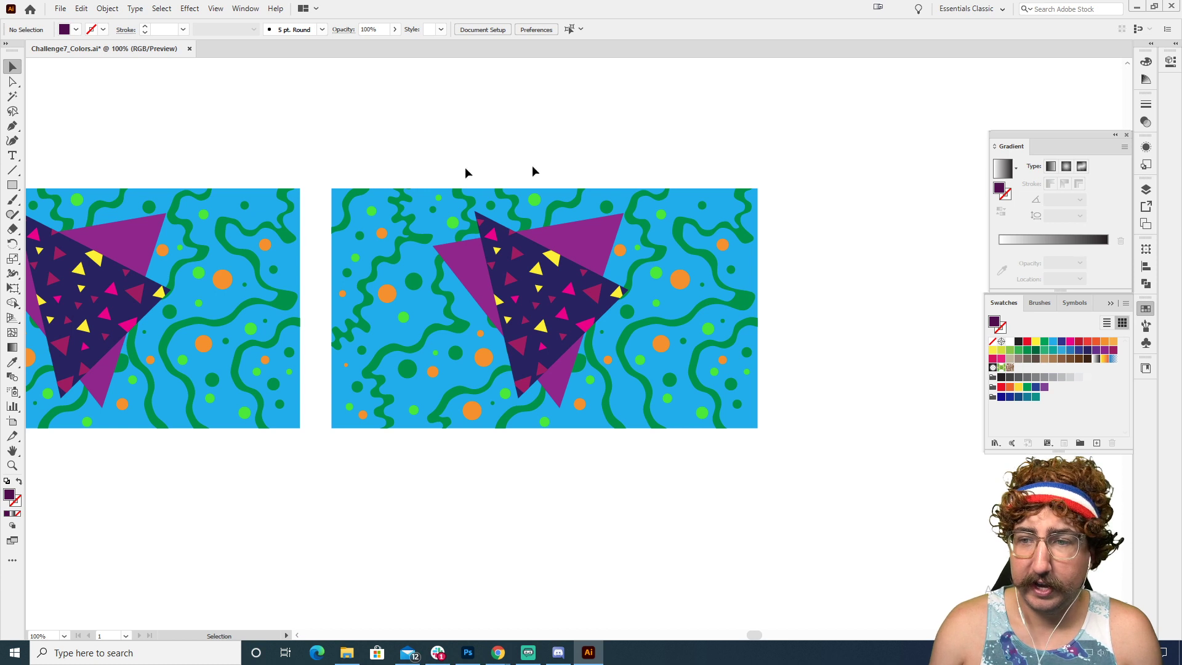
{"action": "left_click", "coordinate": [1146, 369]}
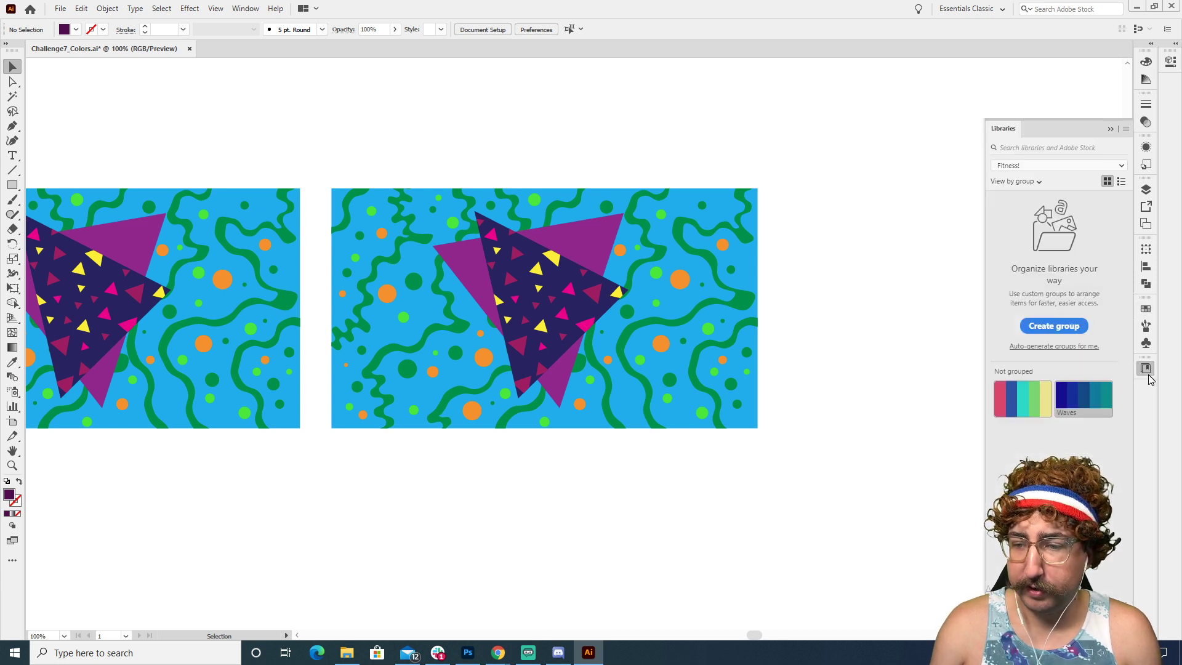
{"action": "right_click", "coordinate": [1022, 401]}
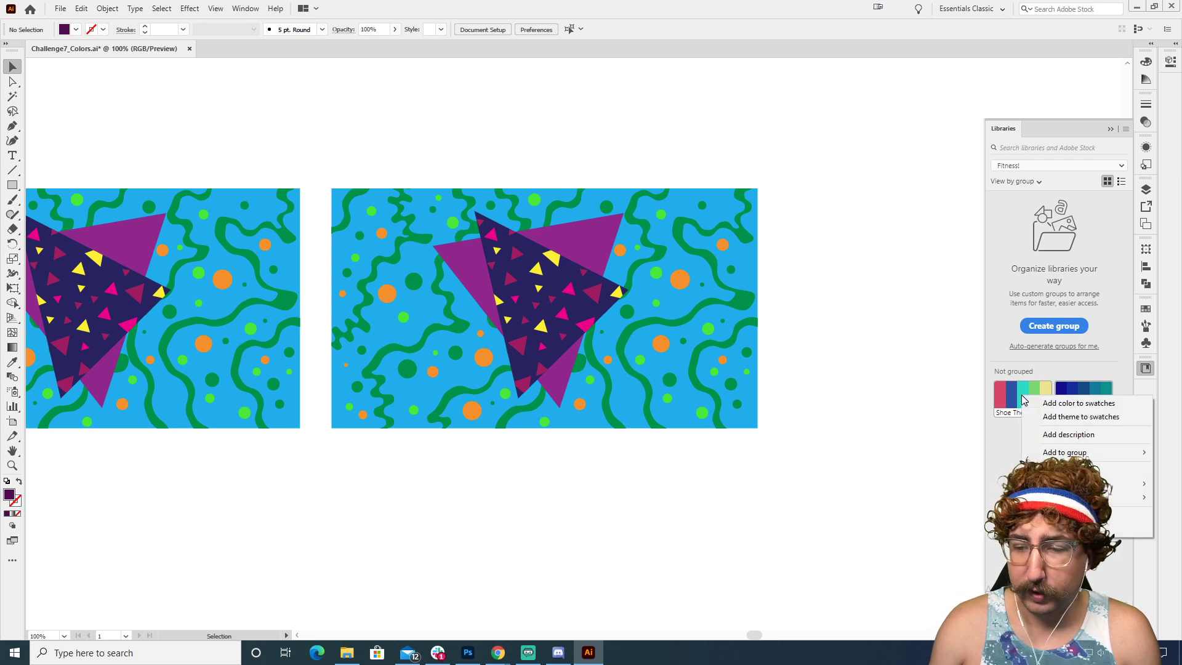
{"action": "left_click", "coordinate": [1059, 421]}
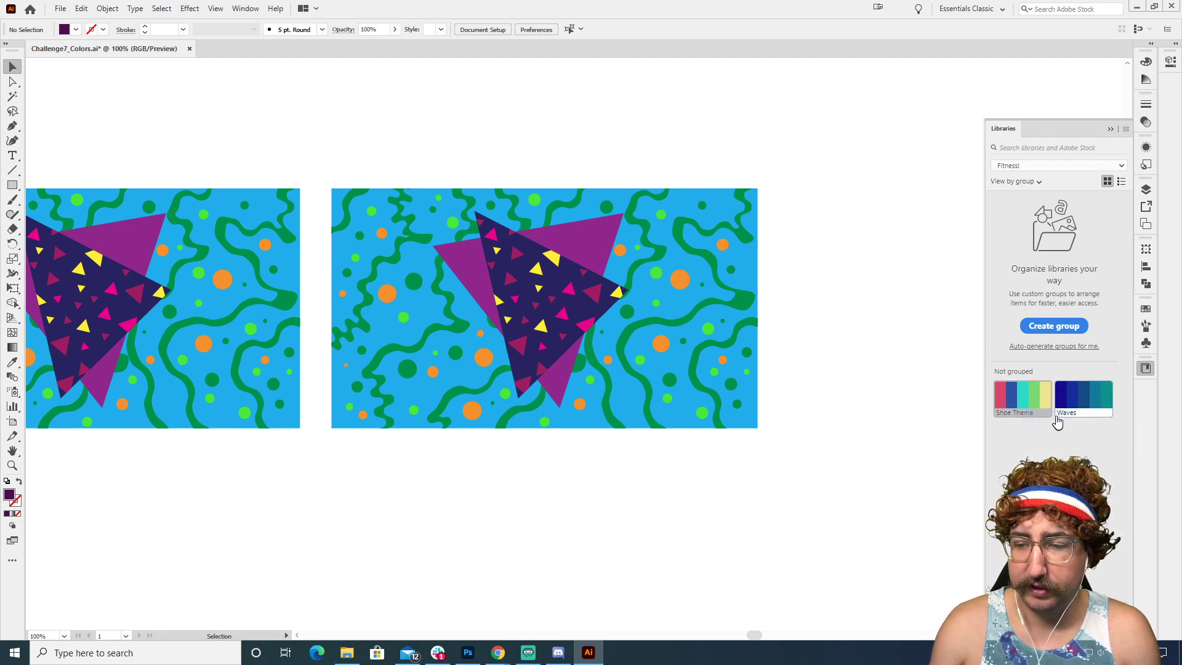
{"action": "left_click", "coordinate": [1145, 308]}
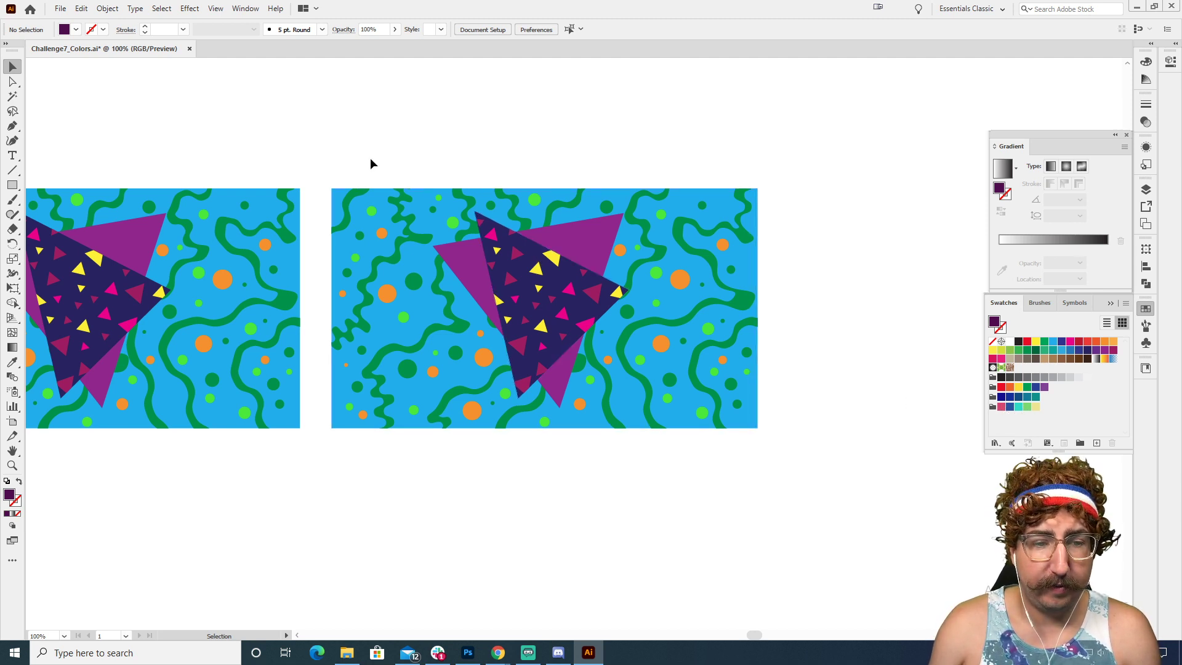
{"action": "left_click", "coordinate": [434, 239]}
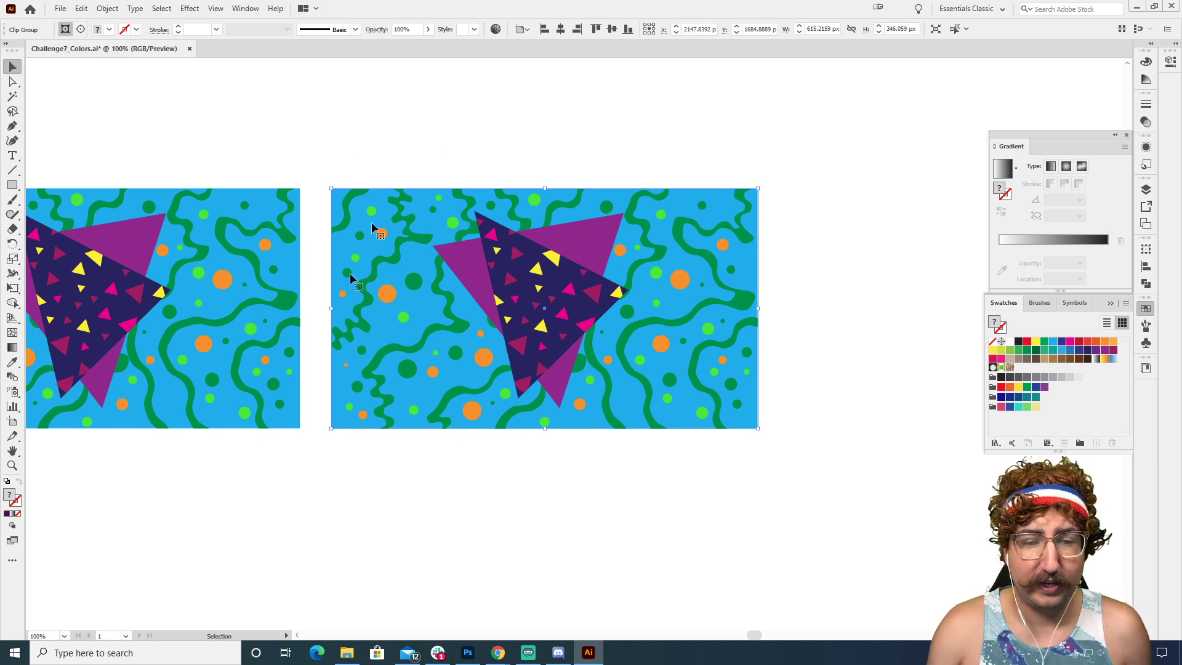
{"action": "left_click", "coordinate": [81, 9]}
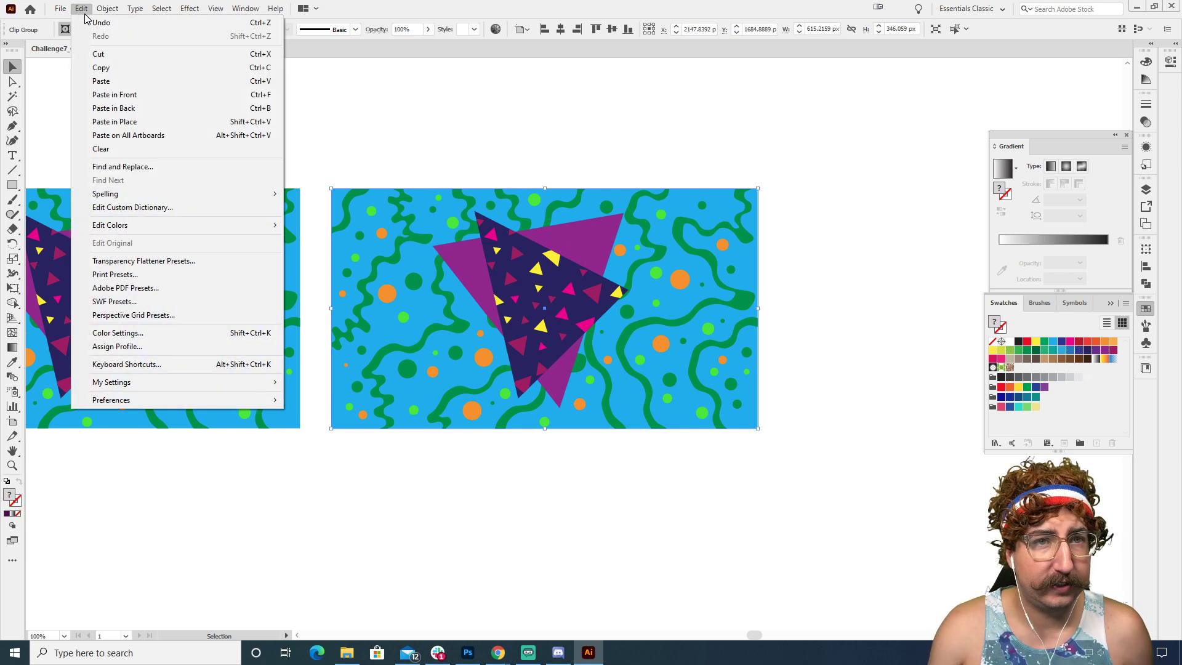
{"action": "mouse_move", "coordinate": [169, 229]}
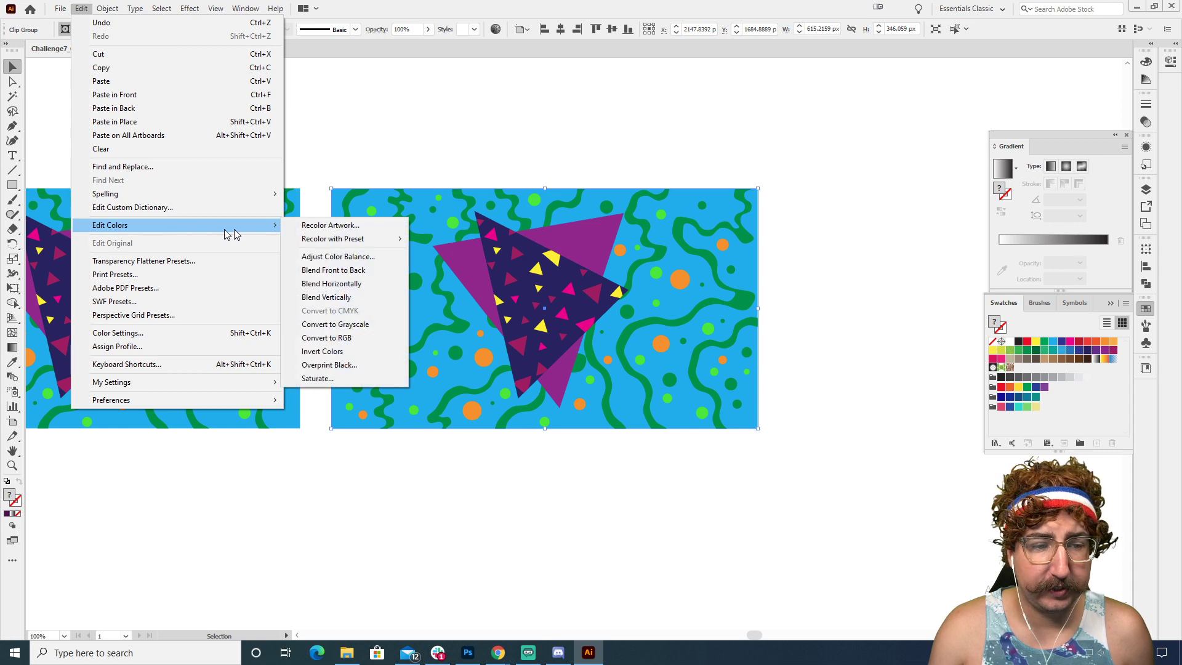
{"action": "left_click", "coordinate": [331, 225]}
{"action": "scroll", "coordinate": [894, 254], "scroll_direction": "down", "scroll_amount": 3}
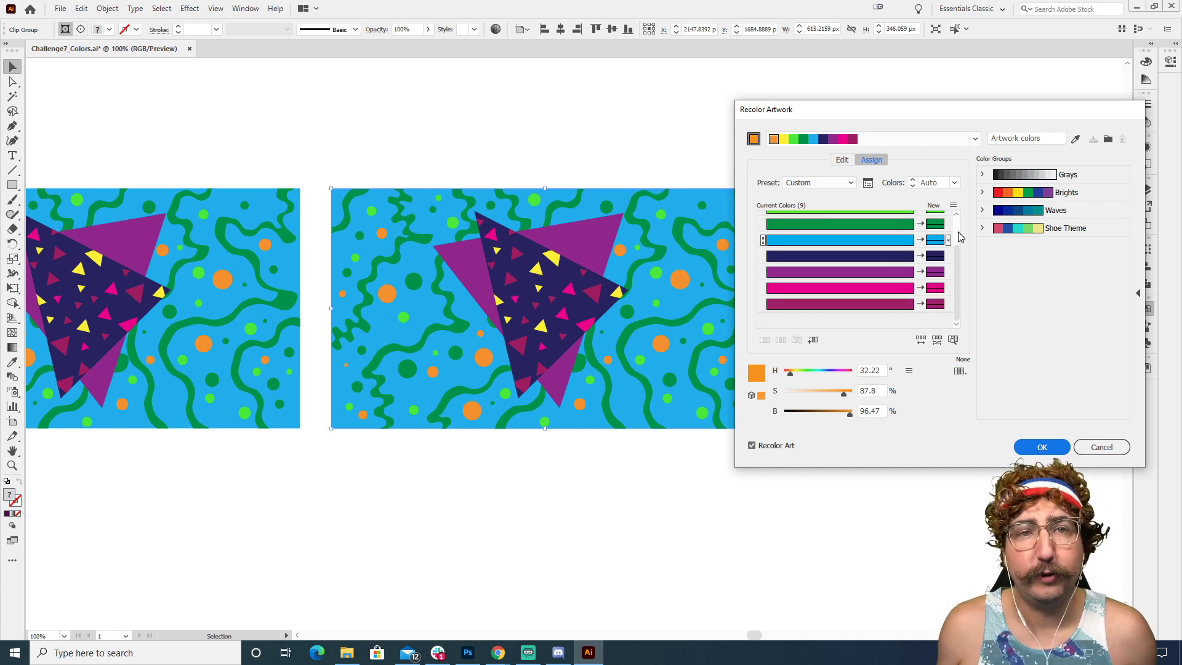
{"action": "left_click", "coordinate": [1082, 230]}
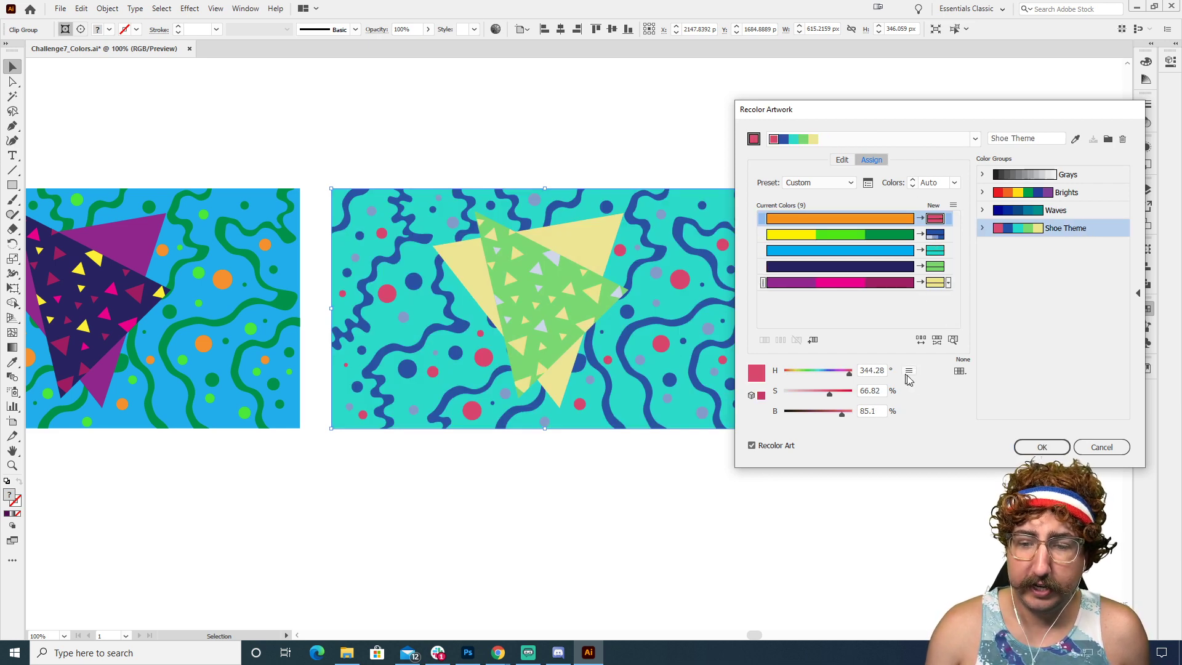
{"action": "left_click", "coordinate": [920, 340]}
{"action": "left_click", "coordinate": [920, 340]}
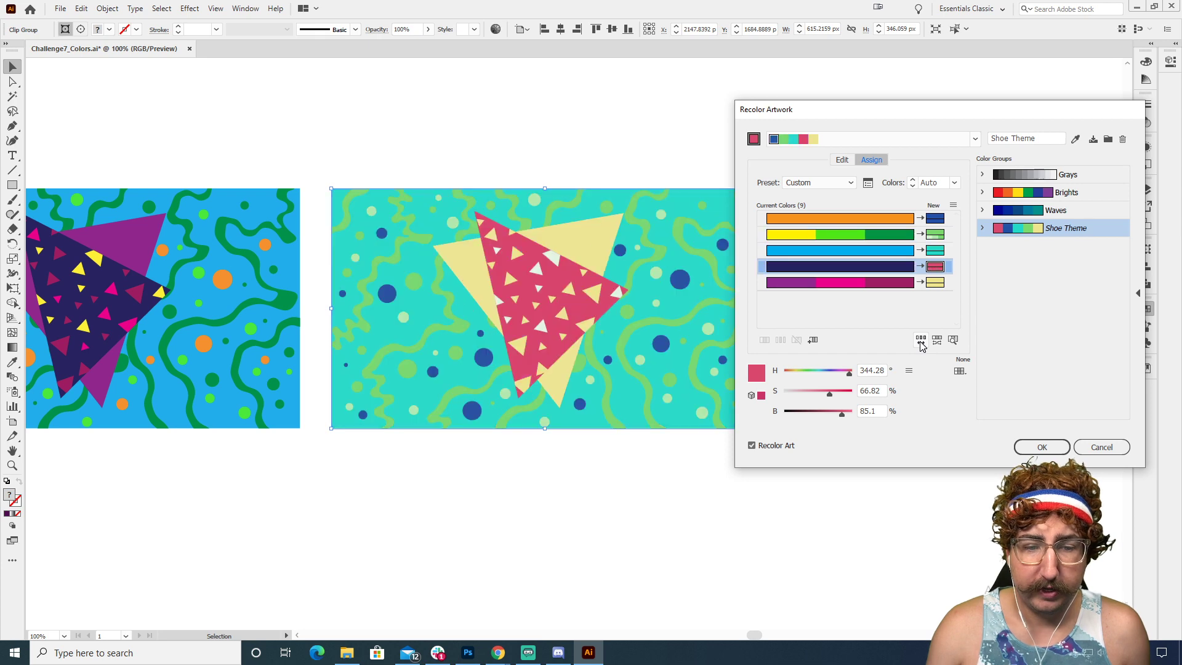
{"action": "left_click", "coordinate": [920, 341]}
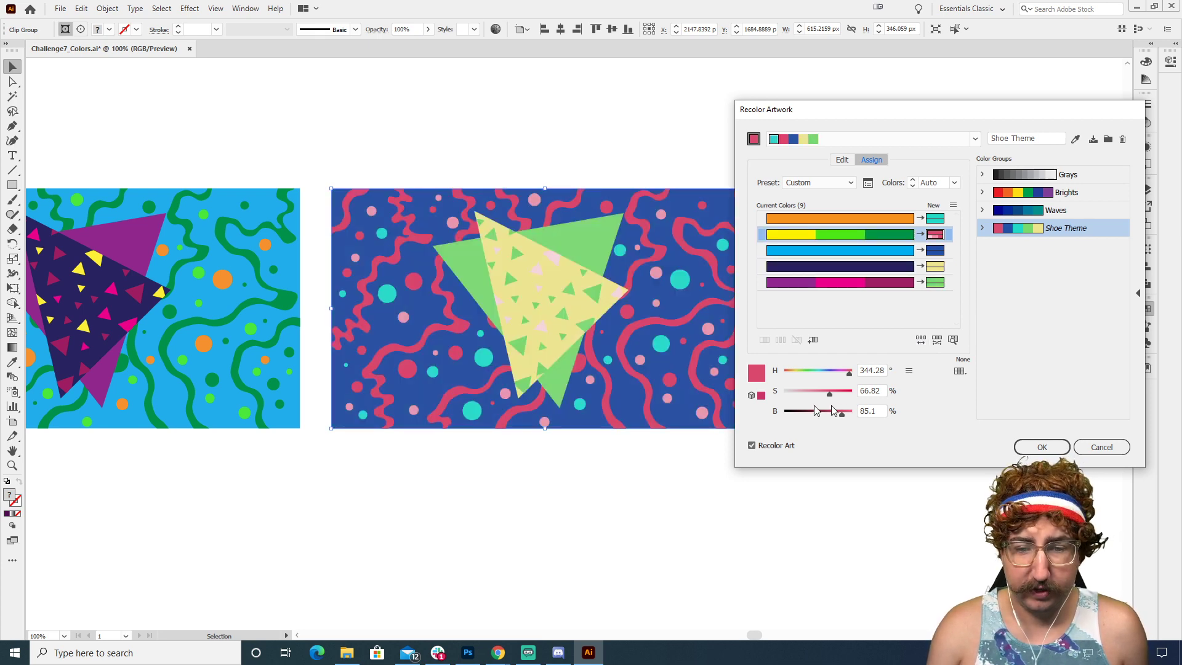
{"action": "left_click", "coordinate": [920, 340]}
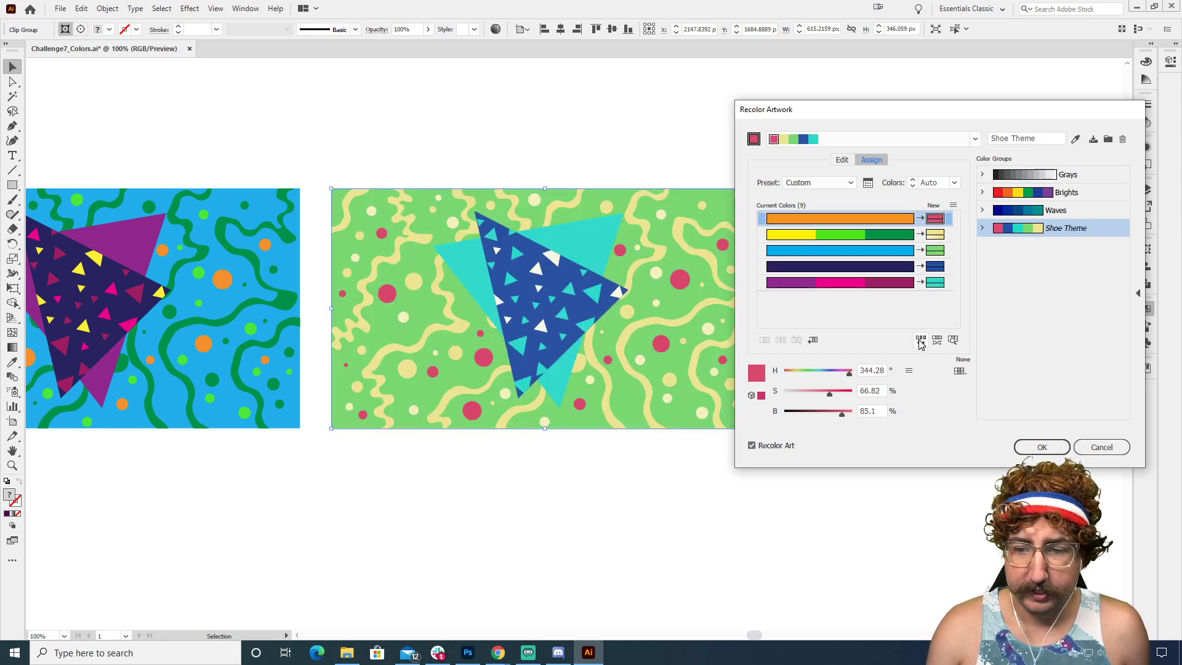
{"action": "left_click", "coordinate": [1101, 446]}
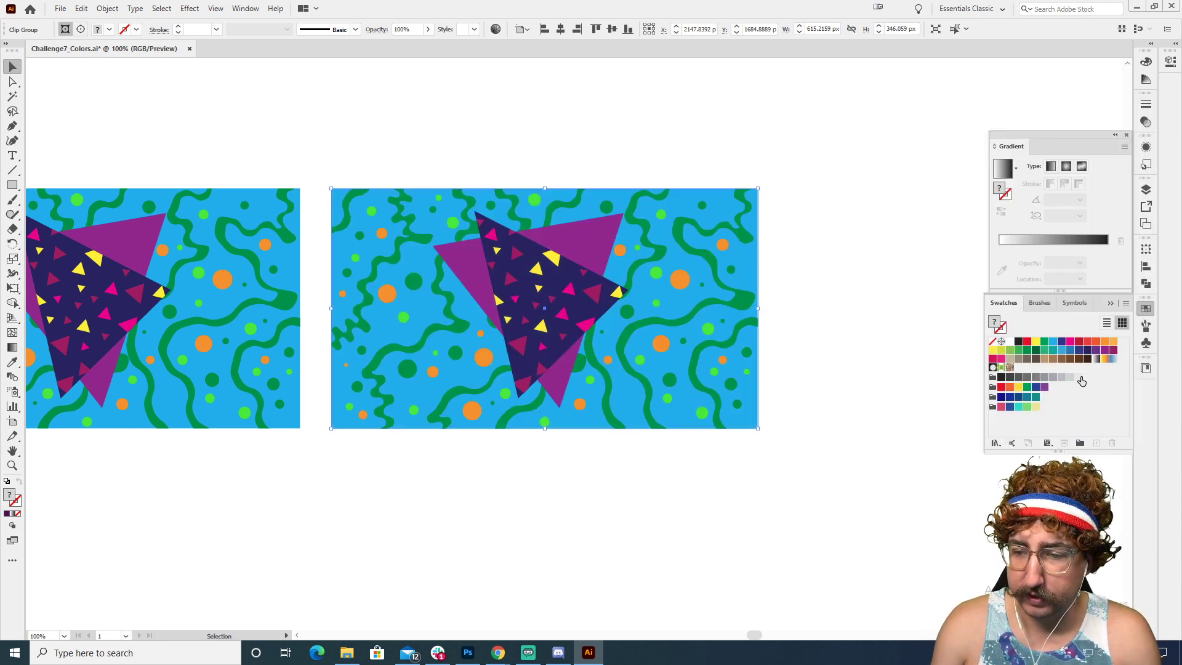
Step: Move the lightest gray swatch from the Grays group into the Shoe Theme color group
{"action": "left_click_drag", "start_coordinate": [1079, 377], "coordinate": [1044, 407]}
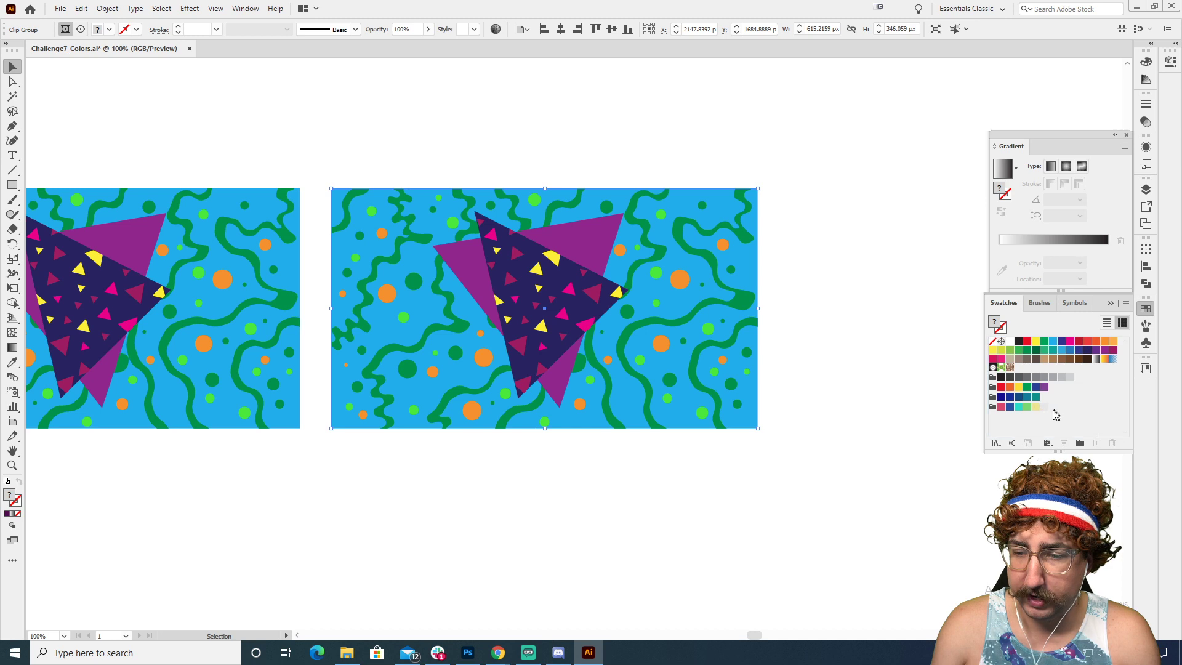
{"action": "left_click_drag", "start_coordinate": [793, 169], "coordinate": [361, 466]}
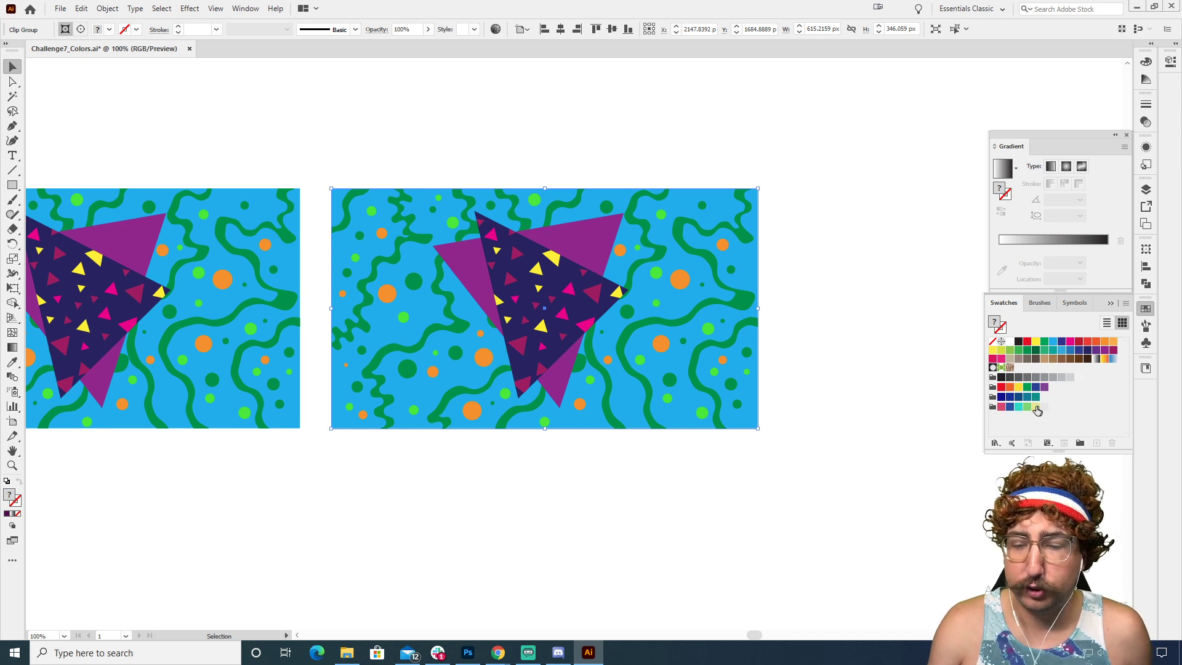
Step: Start Recolor Artwork on the selected light blue artwork and assign the Shoe Theme color group
{"action": "left_click", "coordinate": [83, 10]}
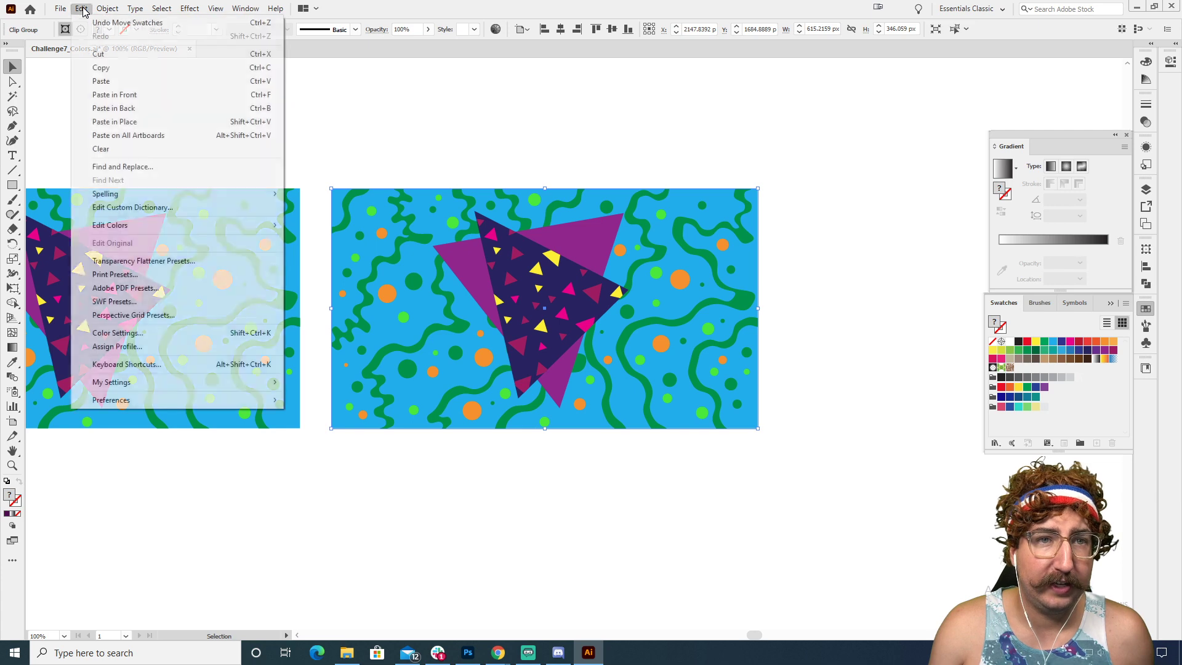
{"action": "mouse_move", "coordinate": [158, 228]}
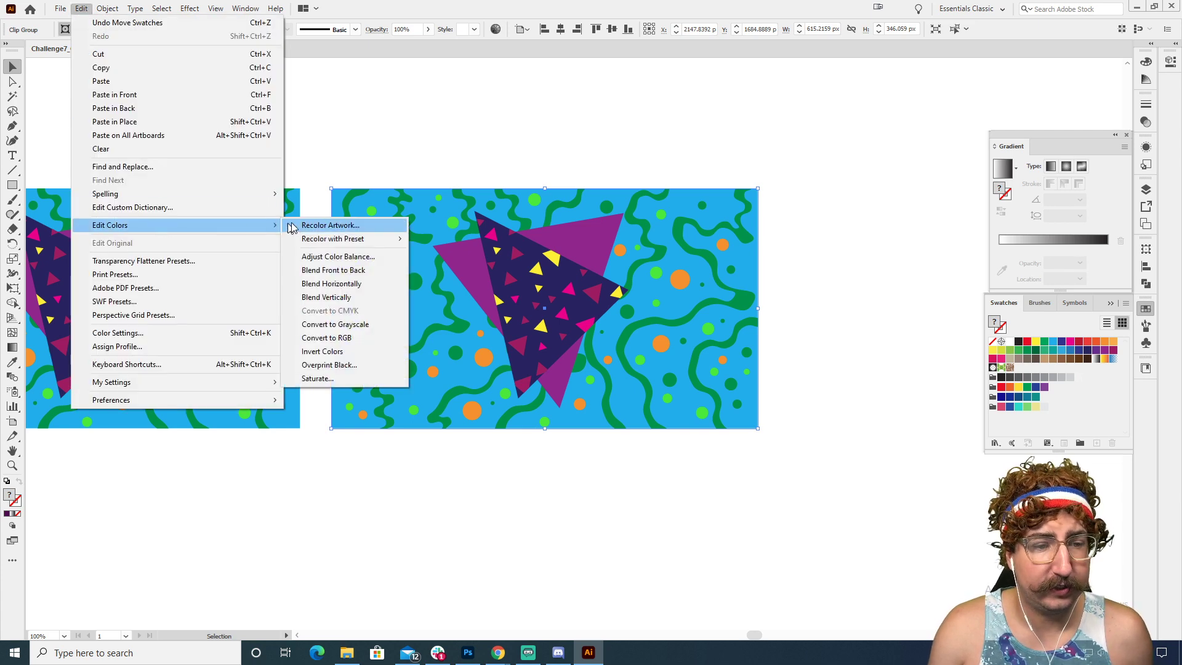
{"action": "left_click", "coordinate": [318, 227]}
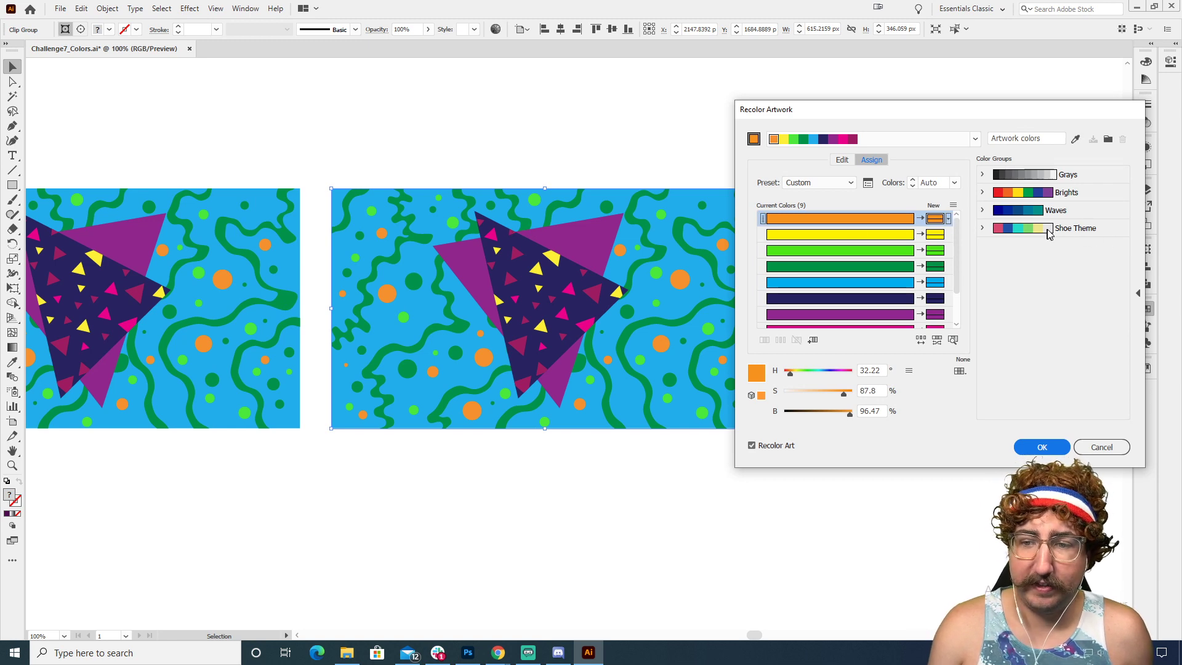
{"action": "left_click", "coordinate": [1068, 229]}
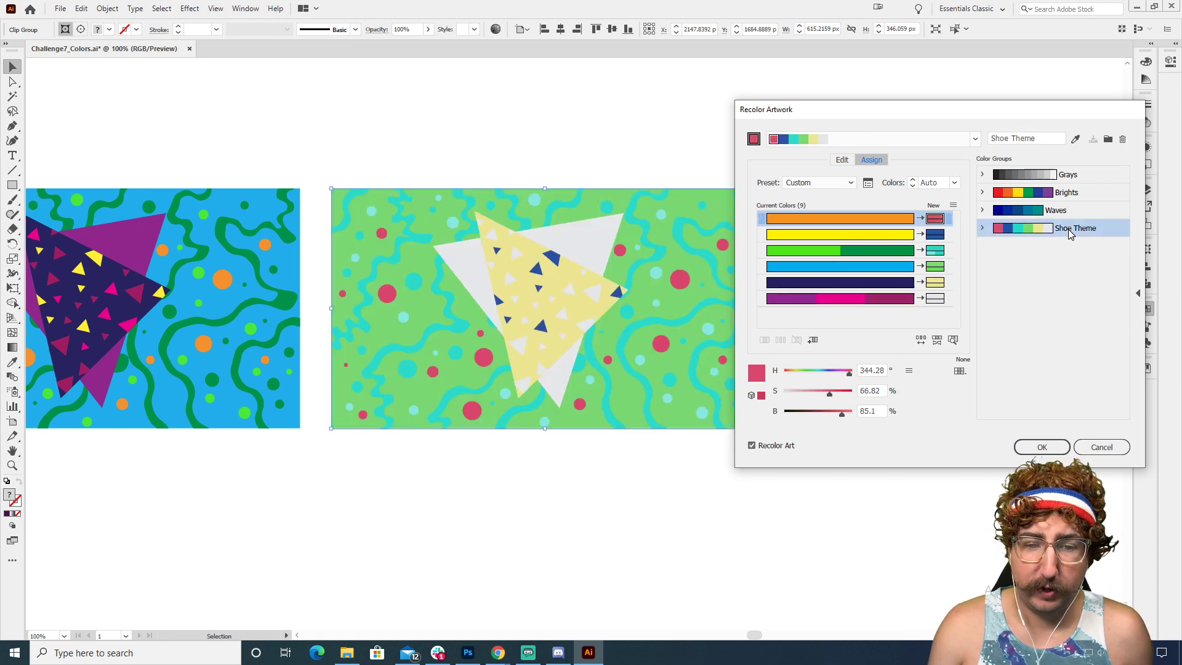
Step: Randomly reorder the theme colors until the background is light gray, the squiggles blue, and the large triangles turquoise and green
{"action": "left_click", "coordinate": [919, 341]}
{"action": "left_click", "coordinate": [920, 341]}
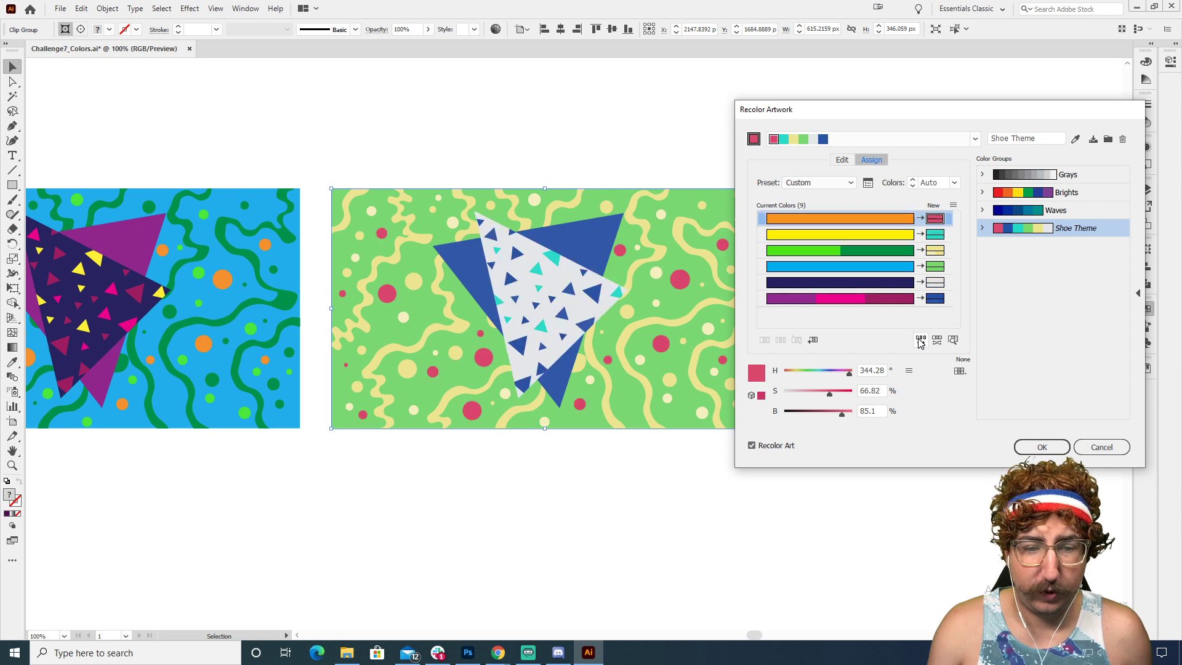
{"action": "left_click", "coordinate": [920, 340]}
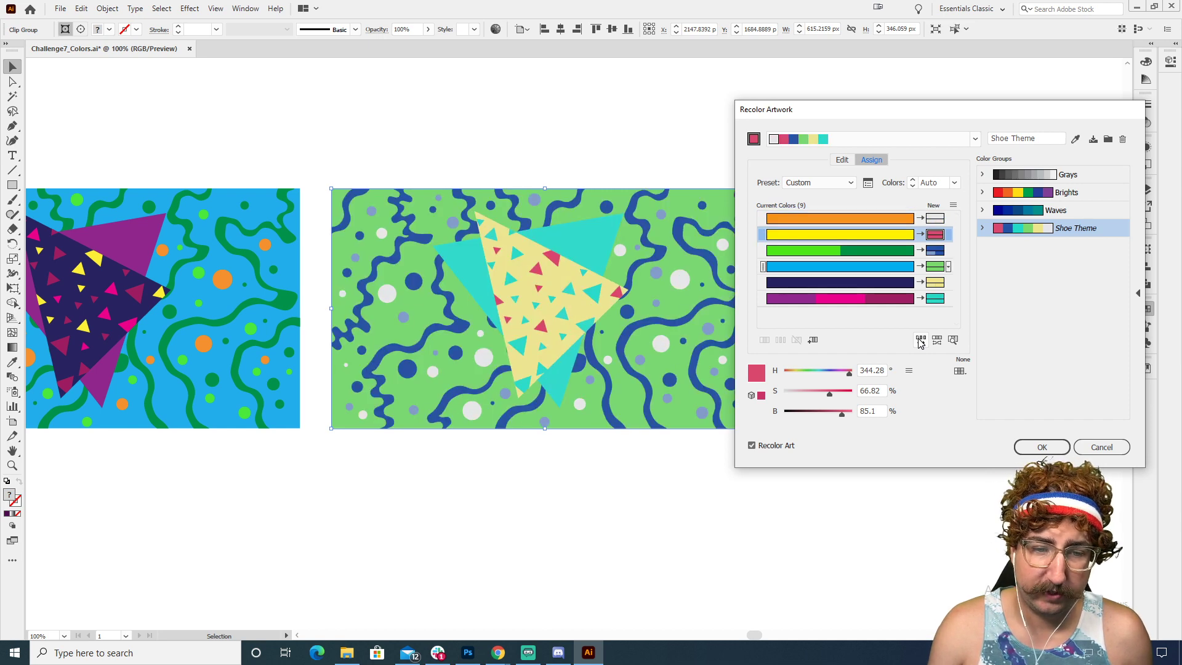
{"action": "left_click", "coordinate": [920, 340]}
{"action": "left_click", "coordinate": [920, 340]}
{"action": "left_click", "coordinate": [920, 340]}
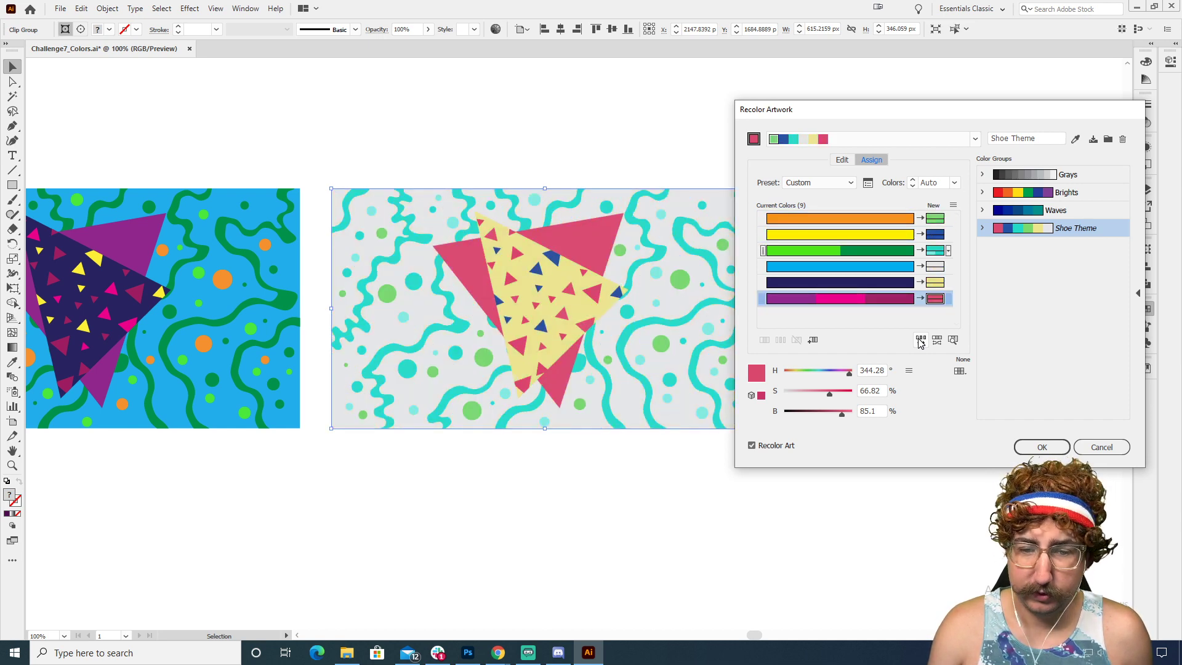
{"action": "left_click", "coordinate": [920, 340]}
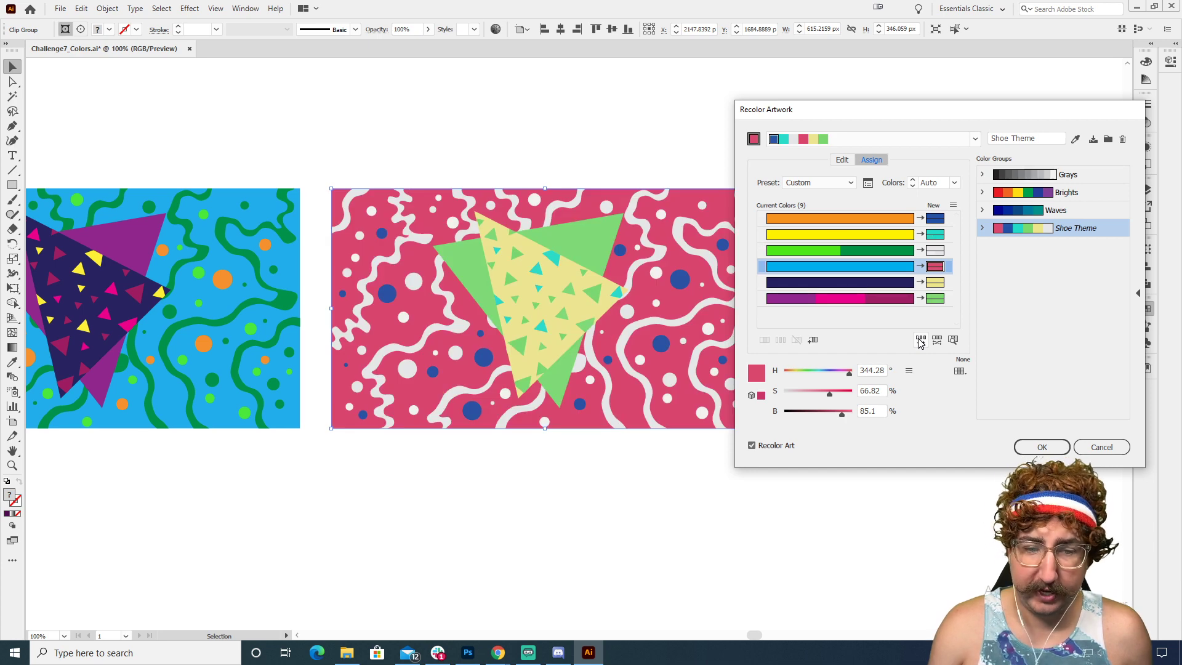
{"action": "left_click", "coordinate": [920, 340]}
{"action": "left_click", "coordinate": [920, 340]}
{"action": "left_click", "coordinate": [920, 341]}
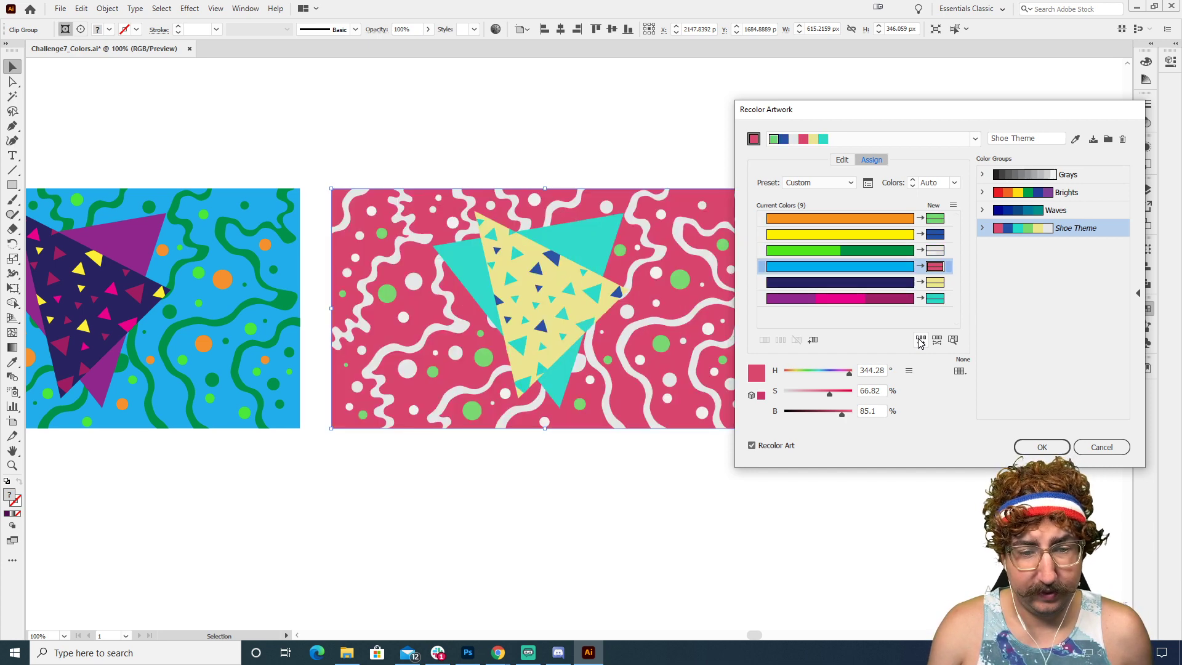
{"action": "left_click", "coordinate": [920, 340]}
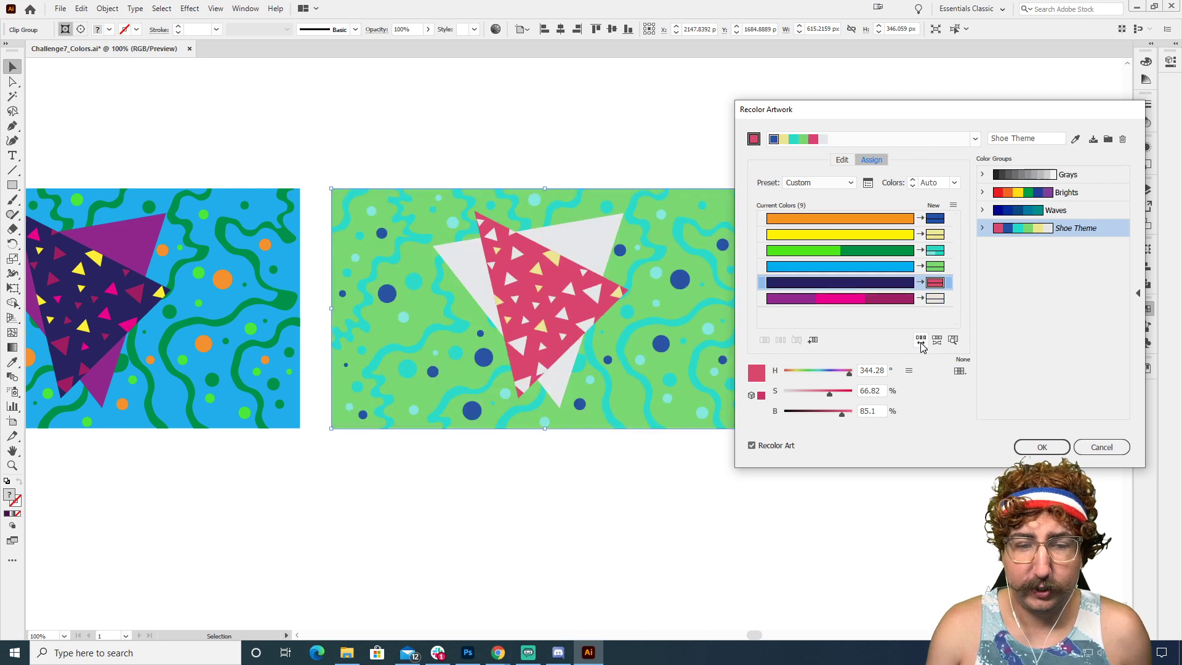
{"action": "left_click", "coordinate": [920, 341]}
{"action": "left_click", "coordinate": [920, 341]}
{"action": "left_click", "coordinate": [920, 340]}
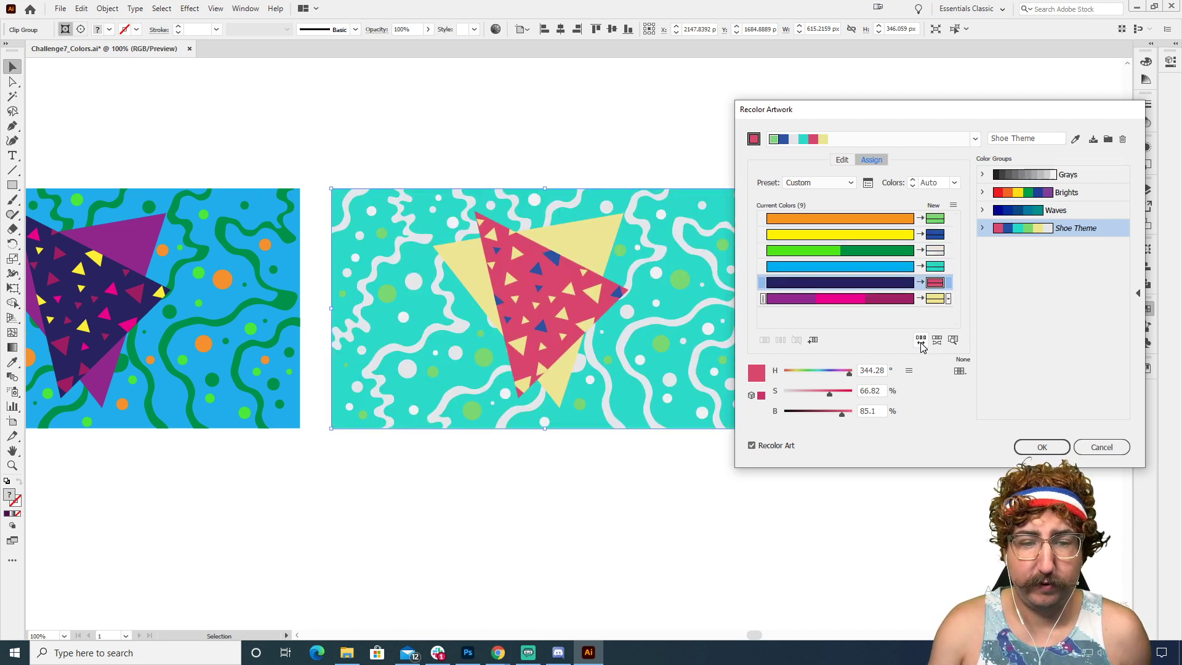
{"action": "left_click", "coordinate": [920, 341]}
{"action": "left_click", "coordinate": [920, 340]}
{"action": "left_click", "coordinate": [920, 340]}
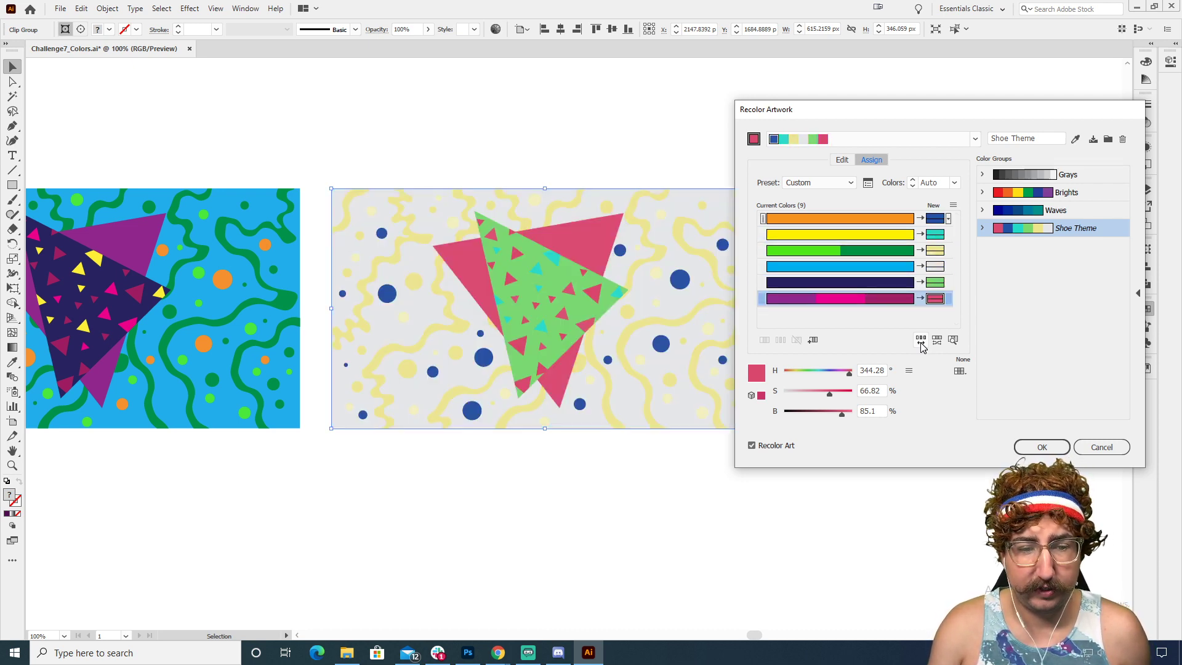
{"action": "left_click", "coordinate": [920, 340]}
{"action": "left_click", "coordinate": [920, 340]}
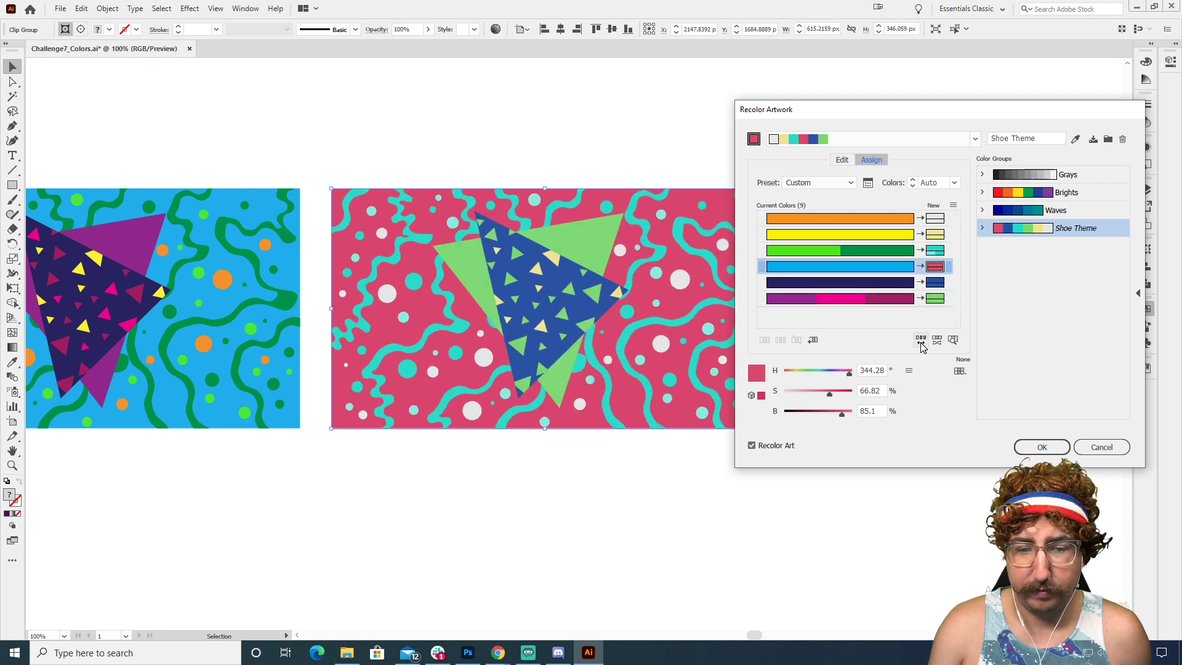
{"action": "left_click", "coordinate": [920, 340]}
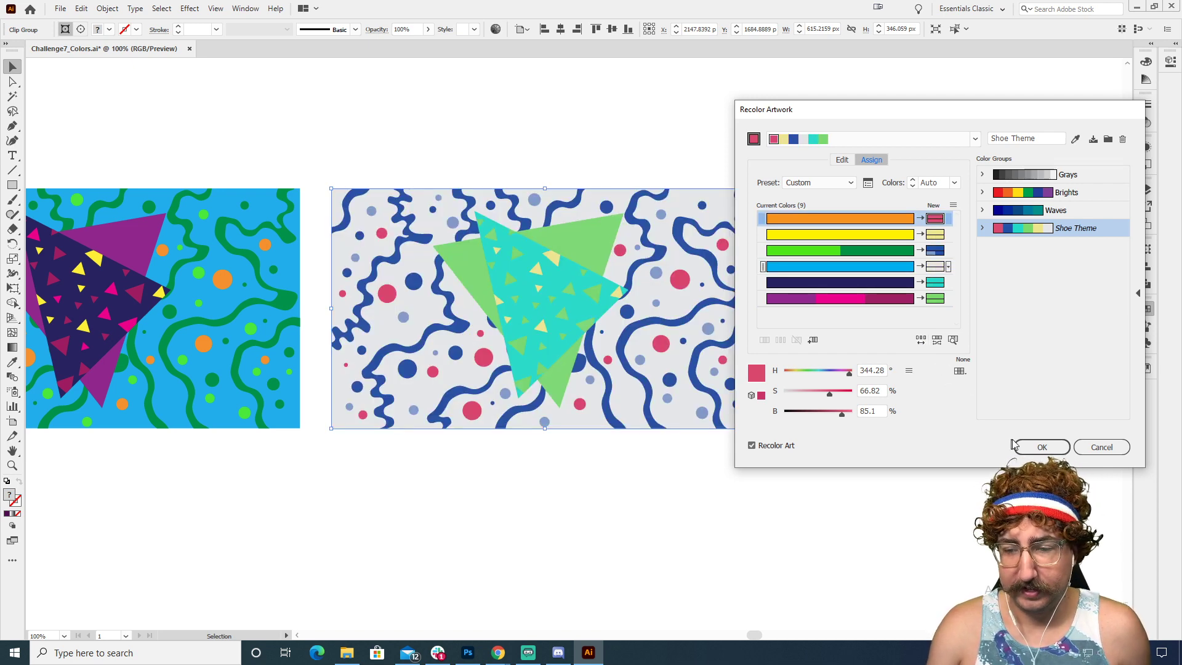
Step: Accept the recoloring, save the changes to the Shoe Theme swatch group, and deselect the artwork
{"action": "left_click", "coordinate": [1062, 448]}
{"action": "left_click", "coordinate": [917, 308]}
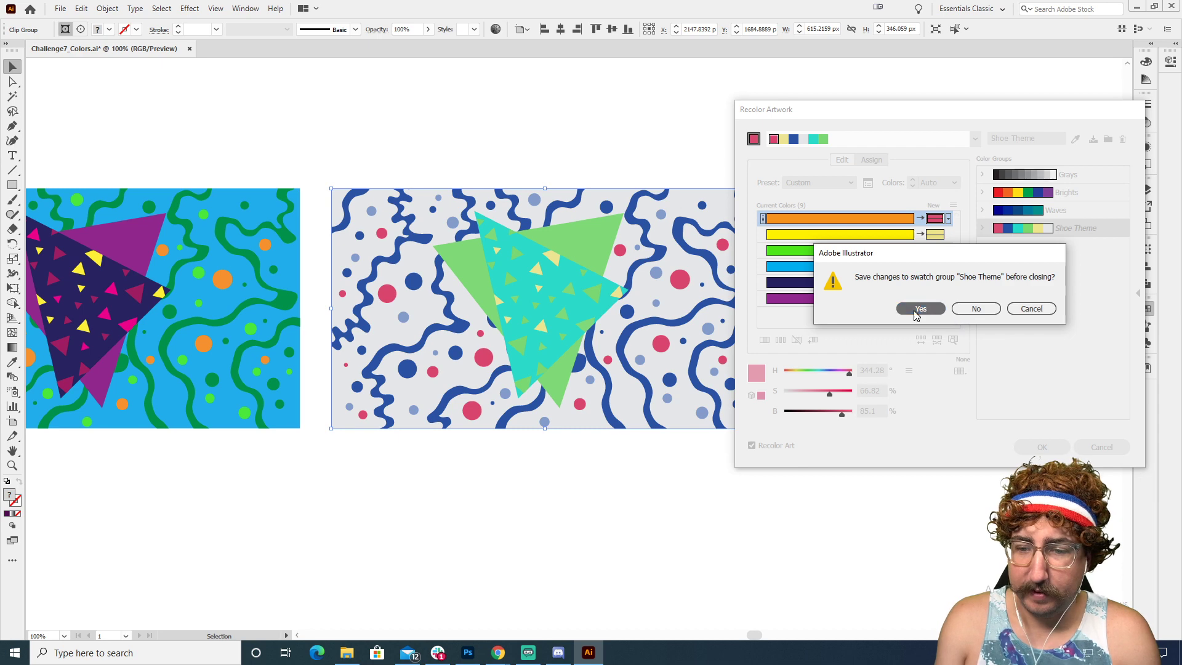
{"action": "left_click", "coordinate": [546, 179]}
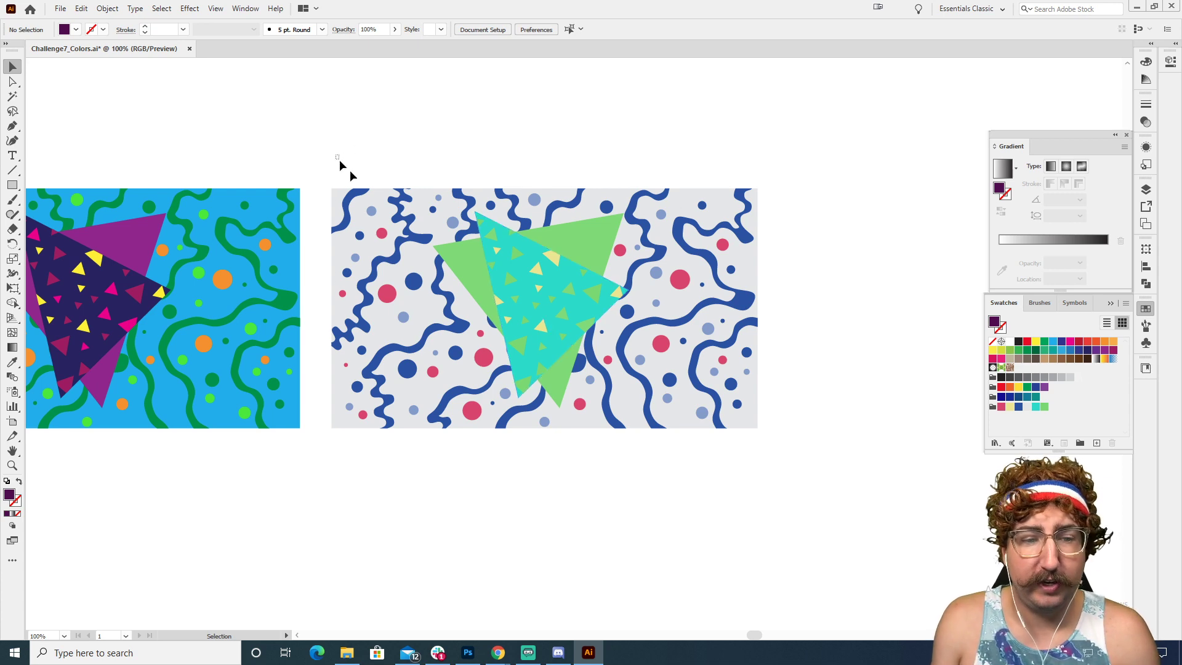
Step: Switch to Adobe Color and show the Shoe Theme colors on the color wheel
{"action": "left_click_drag", "start_coordinate": [339, 161], "coordinate": [803, 477]}
{"action": "left_click_drag", "start_coordinate": [569, 260], "coordinate": [662, 280]}
{"action": "key", "text": "alt+Tab"}
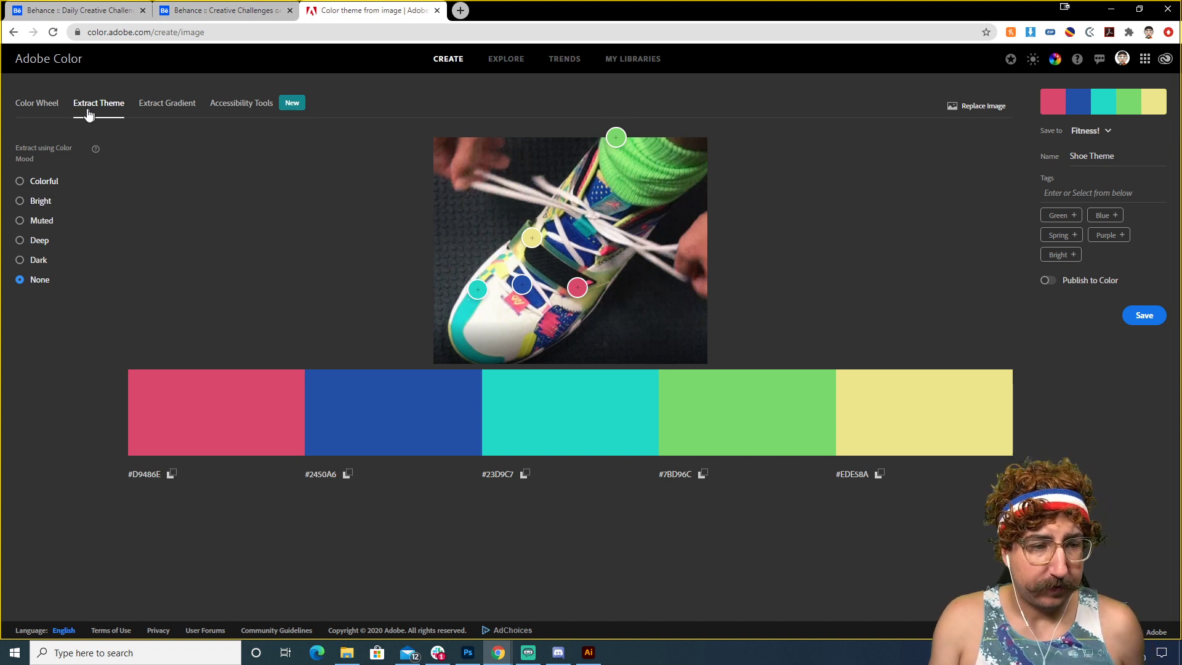
{"action": "left_click", "coordinate": [40, 112]}
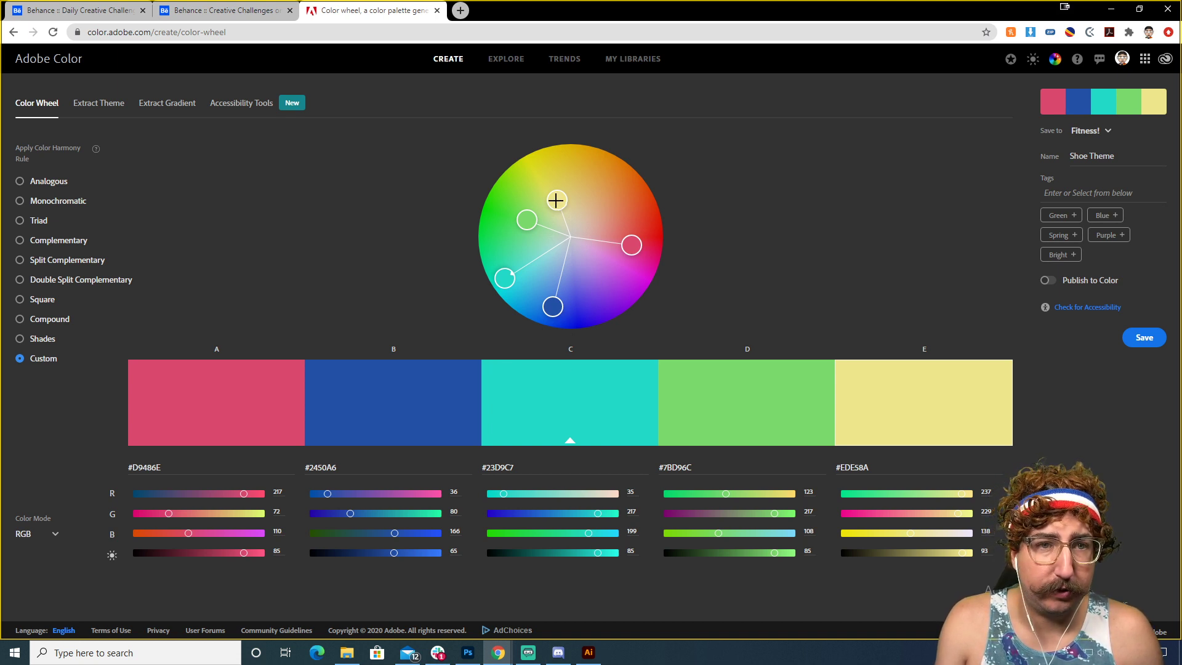
Step: Shift the pale yellow to a vivid yellow of about #DBD219, make it the base color, and apply the Triad harmony rule
{"action": "left_click_drag", "start_coordinate": [555, 200], "coordinate": [537, 161]}
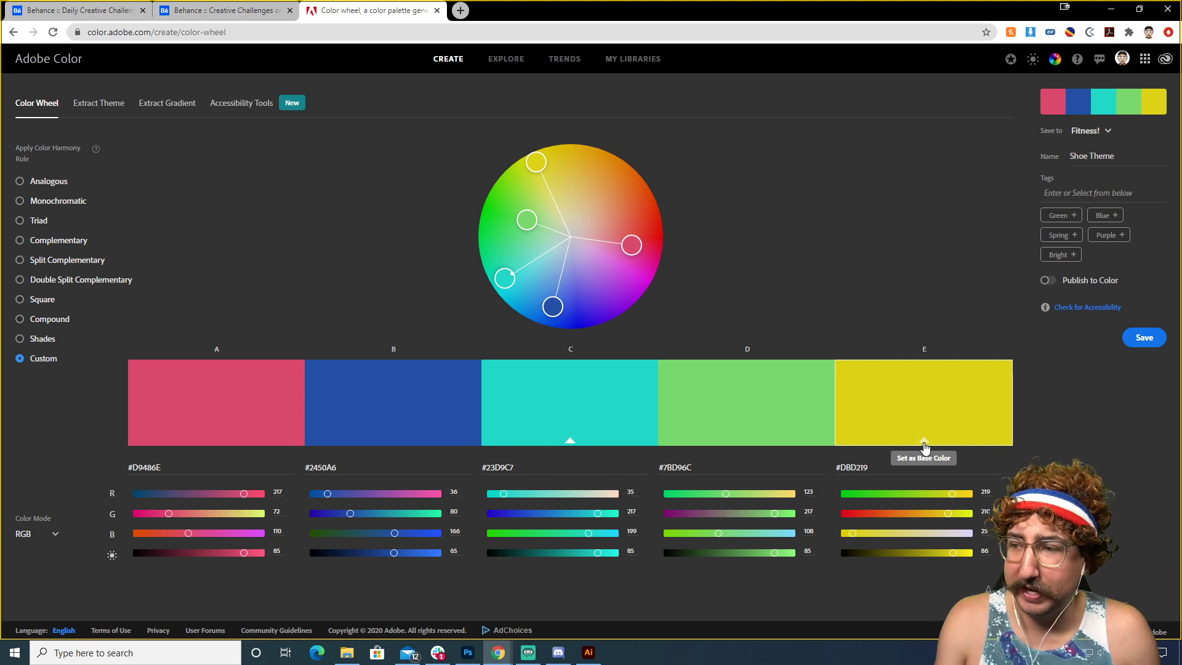
{"action": "left_click", "coordinate": [923, 440]}
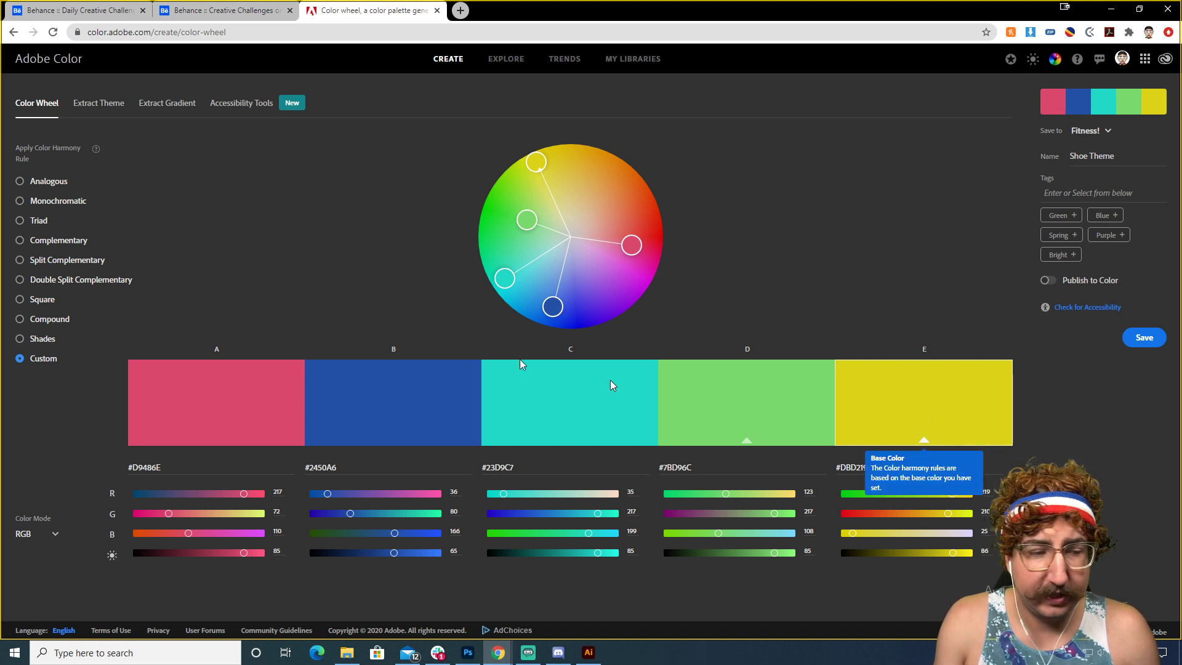
{"action": "left_click", "coordinate": [53, 183]}
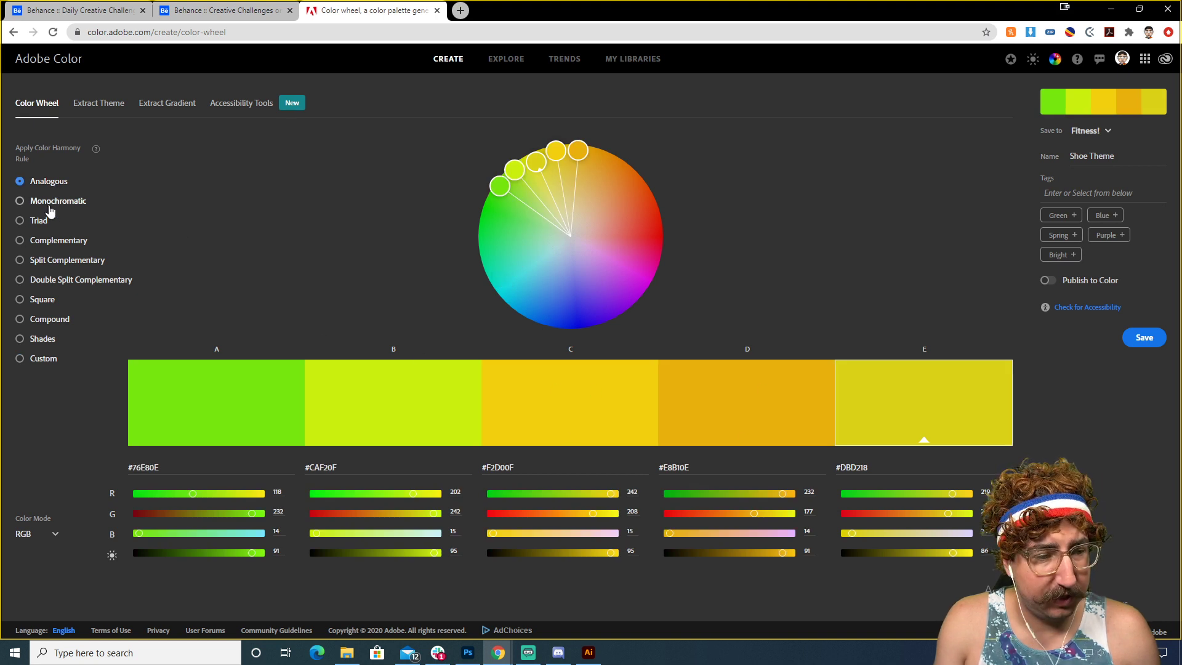
{"action": "left_click", "coordinate": [29, 222]}
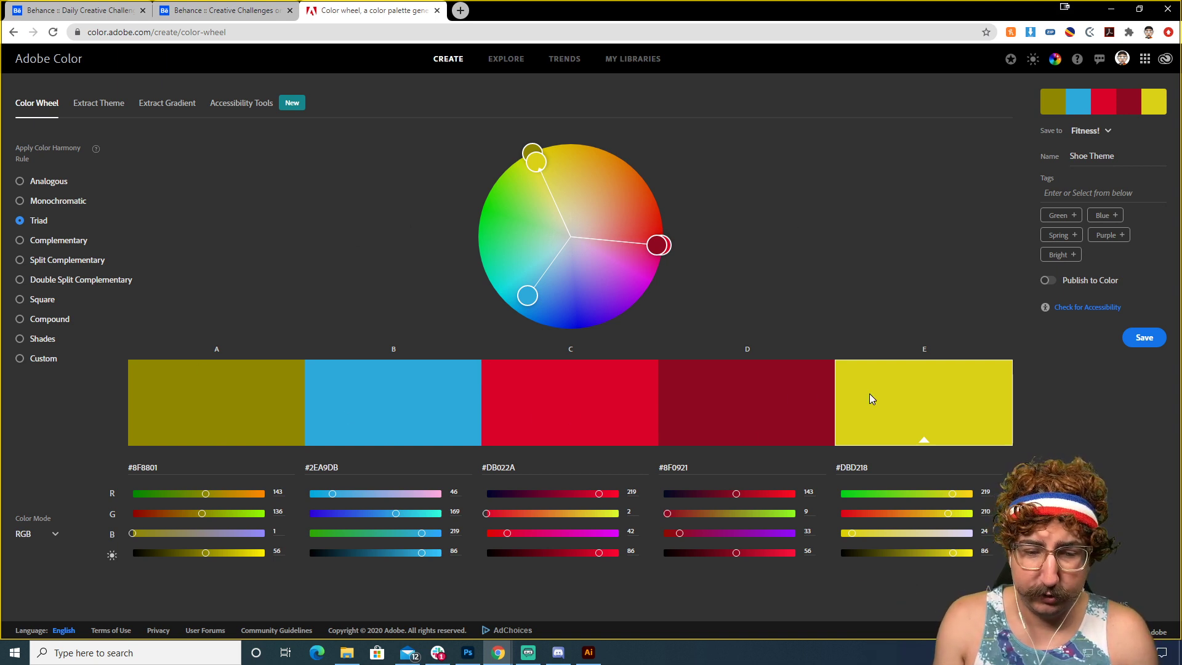
Step: Rename the theme as "Tropical"
{"action": "left_click_drag", "start_coordinate": [1114, 157], "coordinate": [1033, 160]}
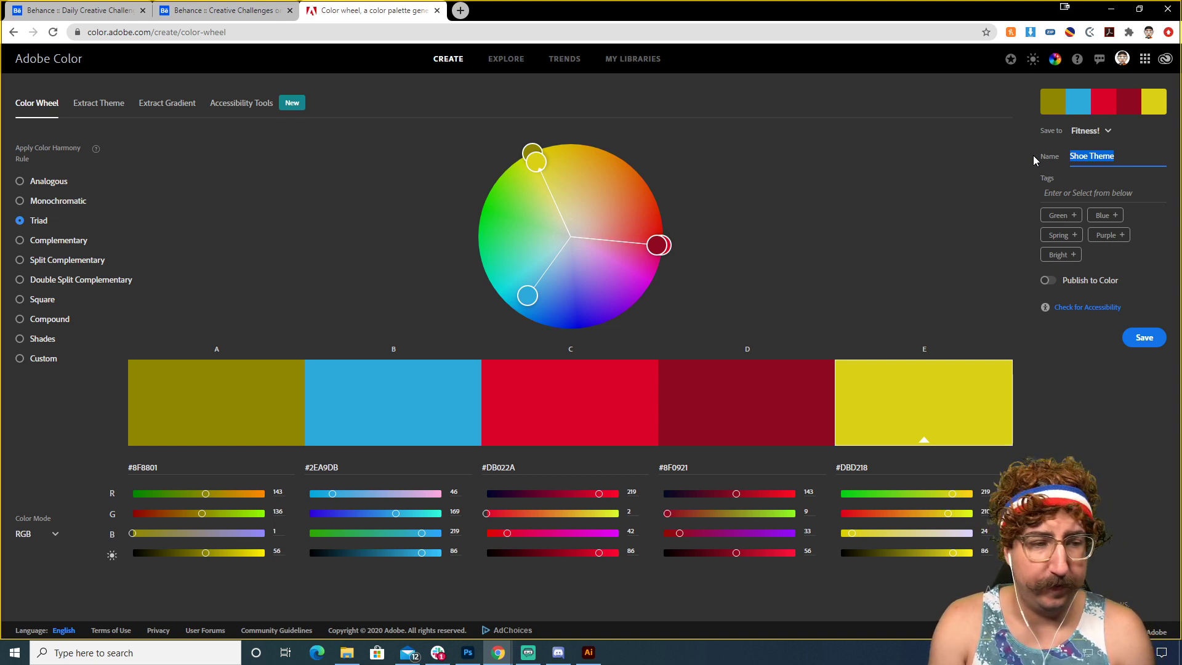
{"action": "type", "text": "Tropical"}
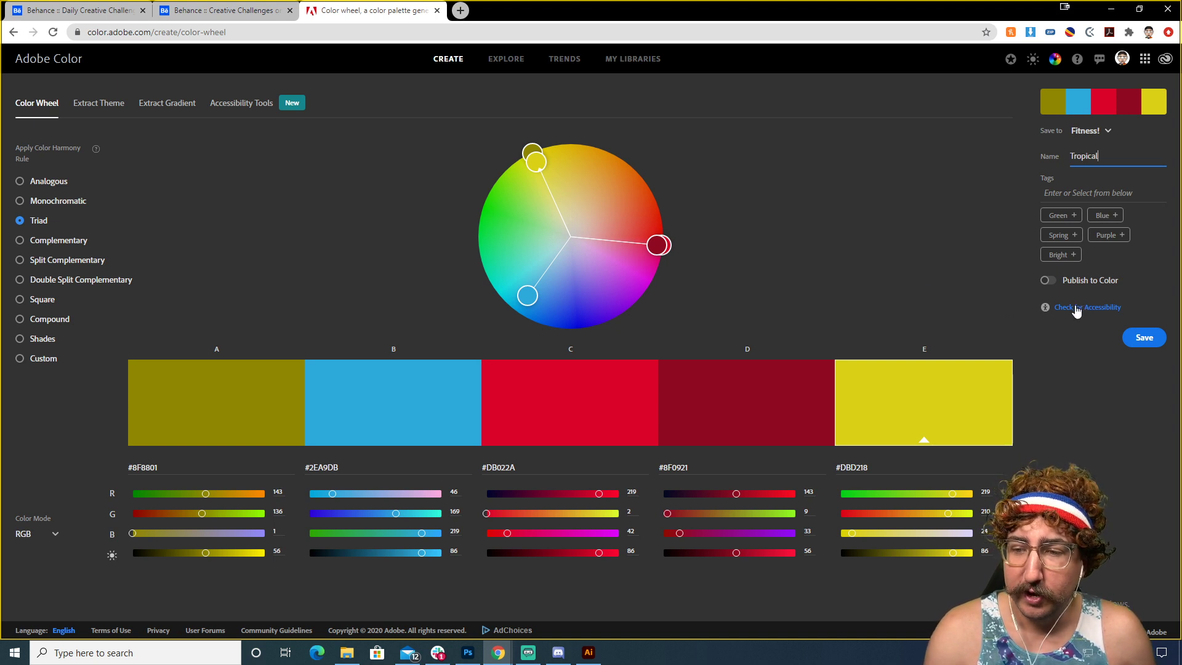
Step: Check the theme for color blind safety, change swatch A to green #6D8F20 and swatch C to salmon #DB8E72, and save it to the Fitness! library
{"action": "left_click", "coordinate": [1077, 311]}
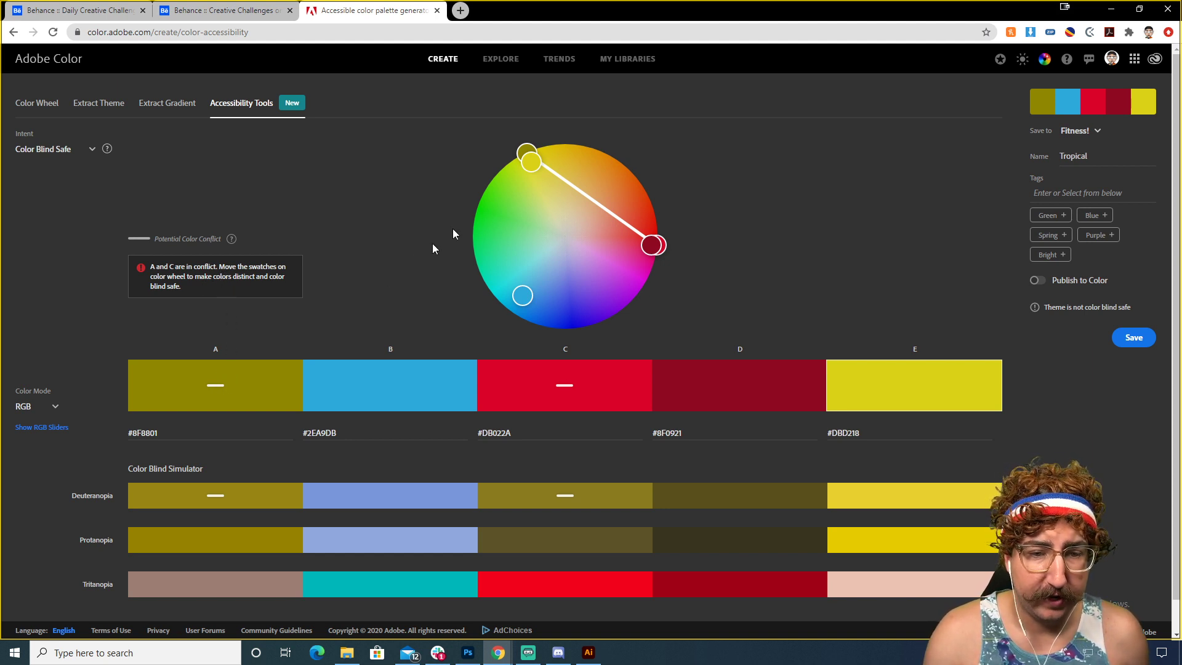
{"action": "left_click_drag", "start_coordinate": [526, 152], "coordinate": [513, 177]}
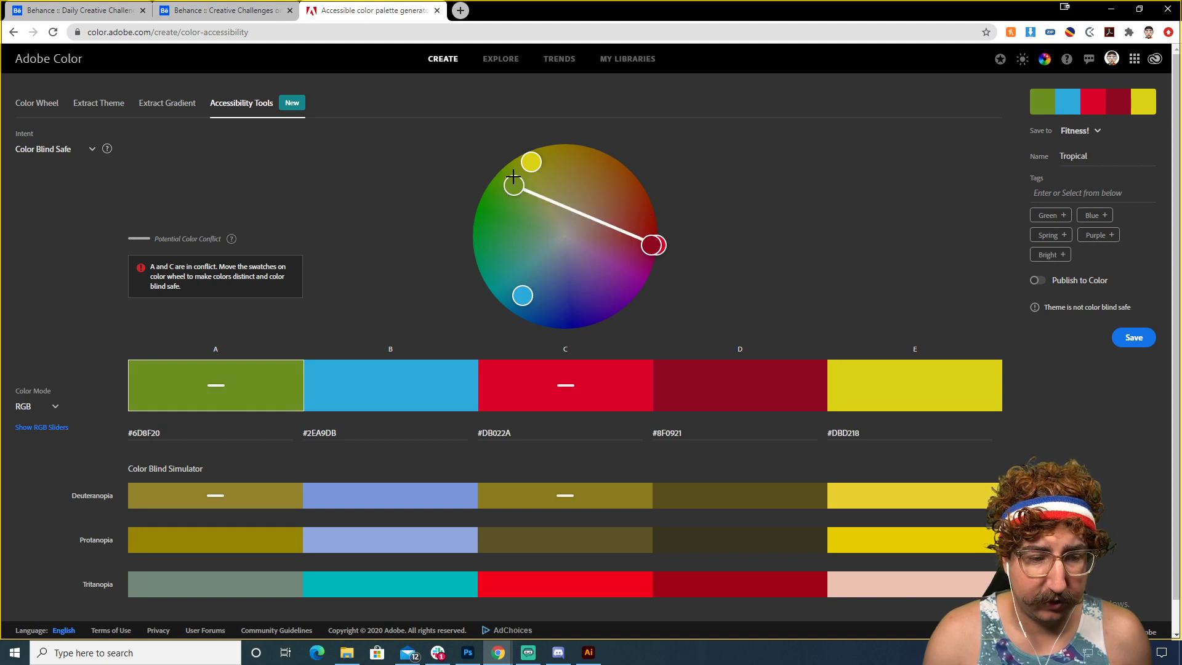
{"action": "left_click", "coordinate": [567, 385]}
{"action": "left_click_drag", "start_coordinate": [656, 245], "coordinate": [604, 214]}
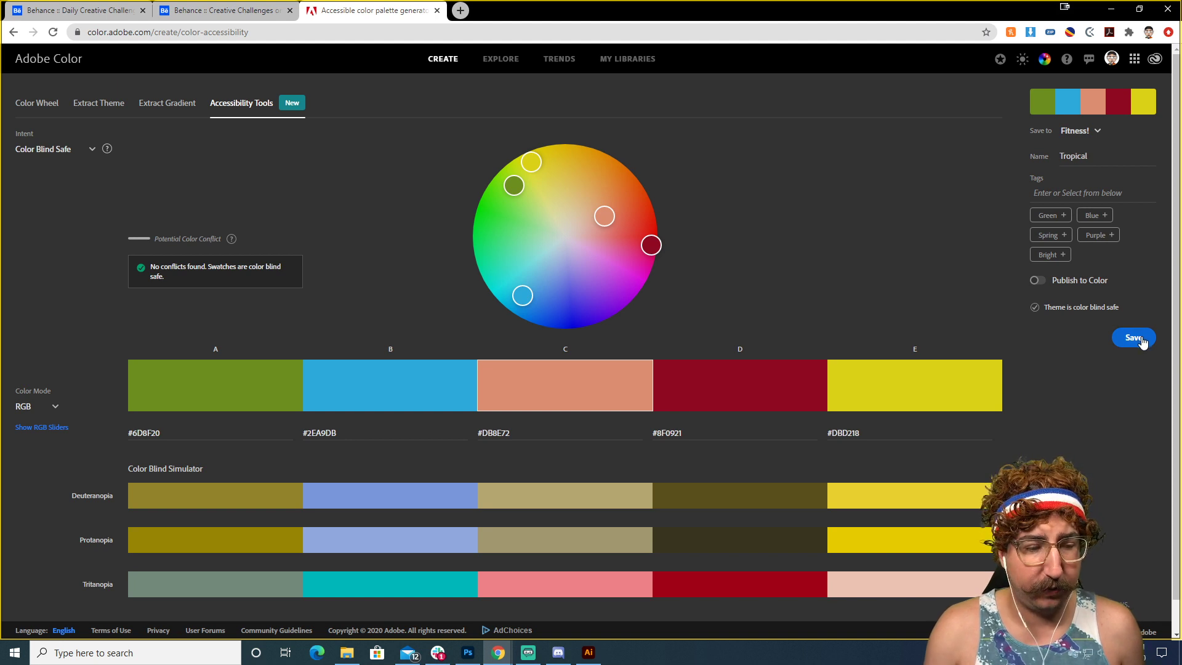
{"action": "scroll", "coordinate": [407, 405], "scroll_direction": "down", "scroll_amount": 1}
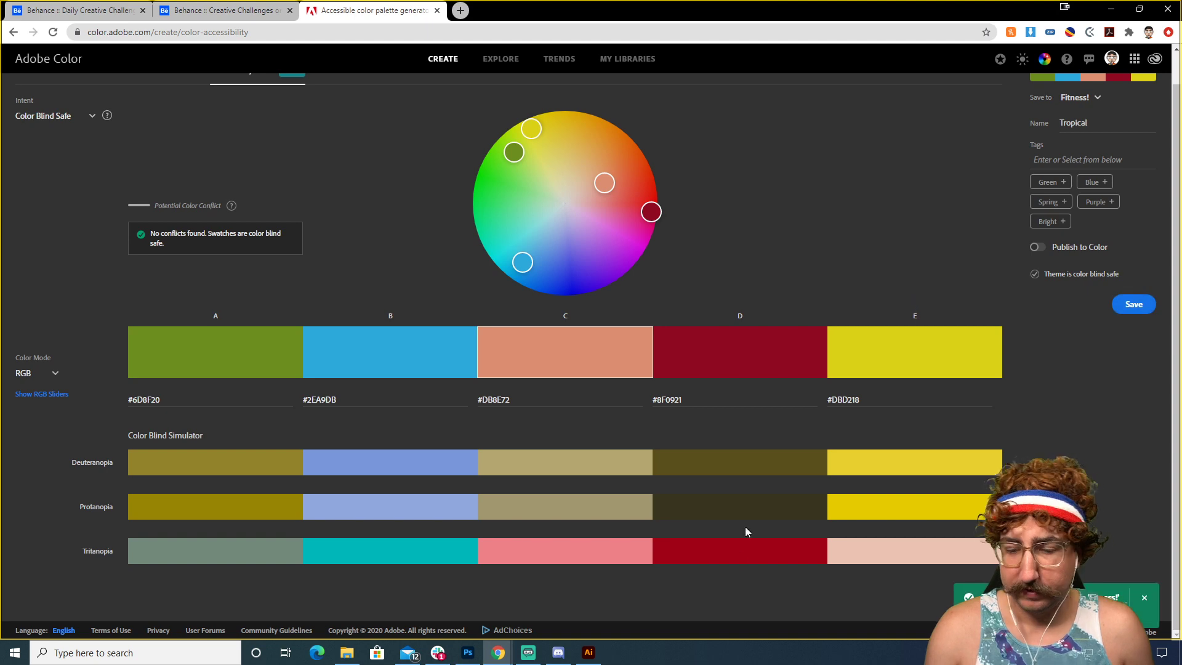
Step: Switch to Illustrator, add the Tropical theme from the Fitness! library to the swatches, and show the swatches
{"action": "left_click", "coordinate": [588, 651]}
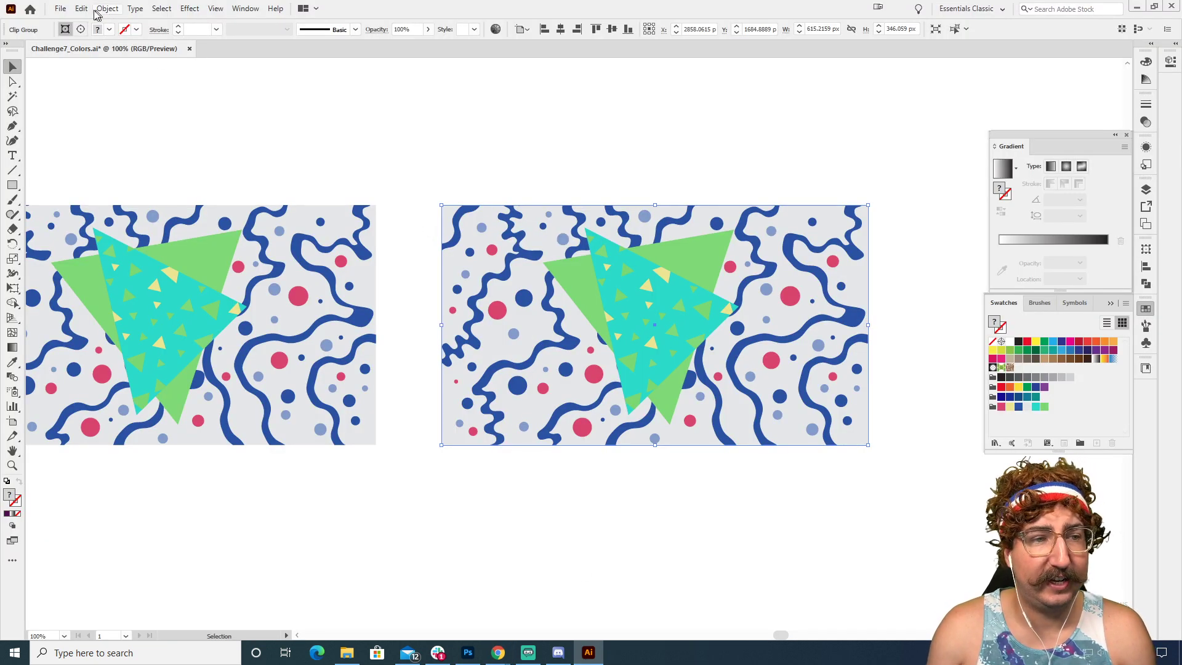
{"action": "left_click", "coordinate": [1145, 368]}
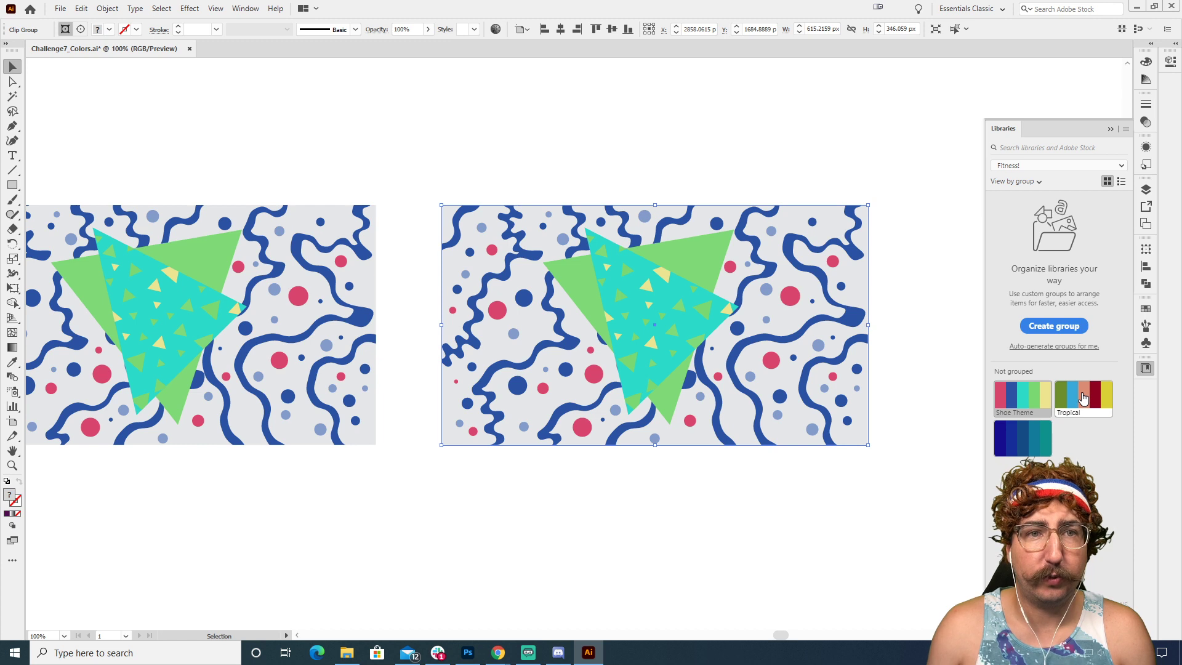
{"action": "right_click", "coordinate": [1083, 397]}
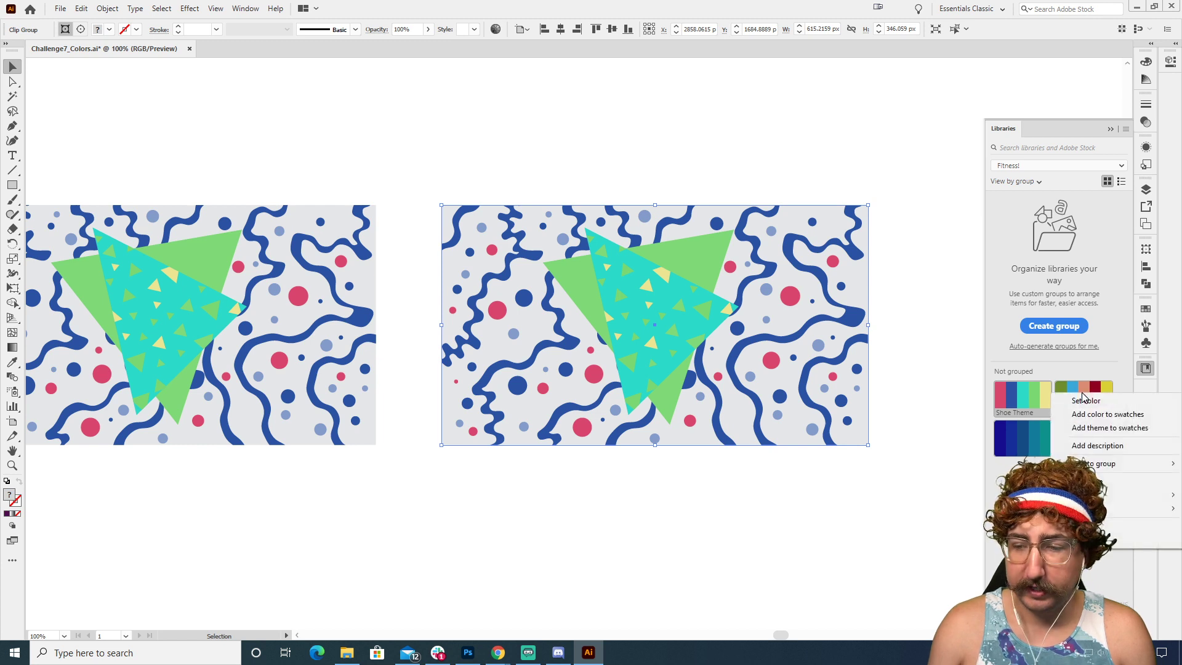
{"action": "left_click", "coordinate": [1093, 429]}
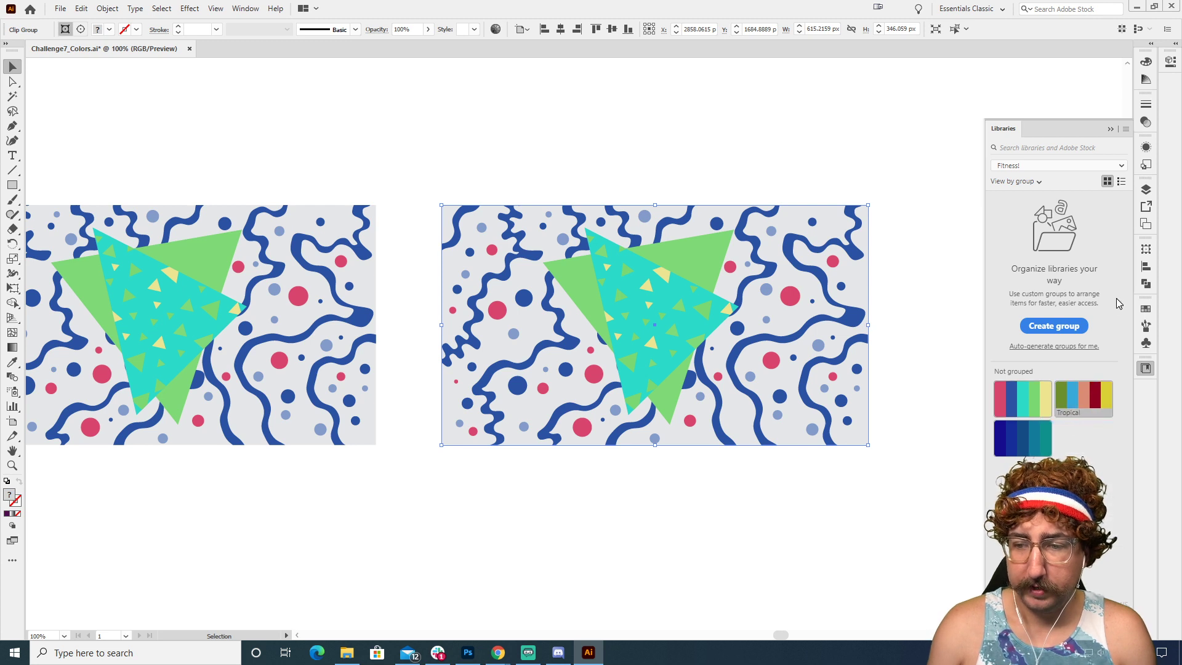
{"action": "left_click", "coordinate": [1144, 309]}
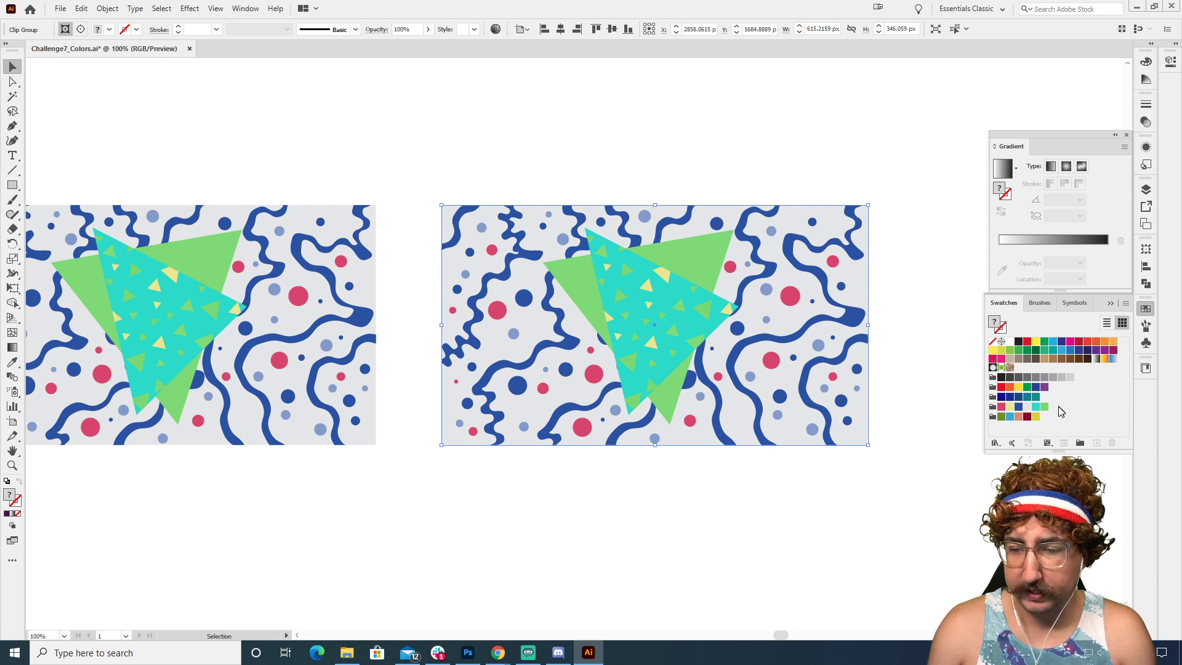
Step: Create a global swatch from the artwork's light gray background, R=230 G=231 B=232, and move it into the Tropical color group
{"action": "double_click", "coordinate": [837, 224]}
{"action": "left_click", "coordinate": [836, 223]}
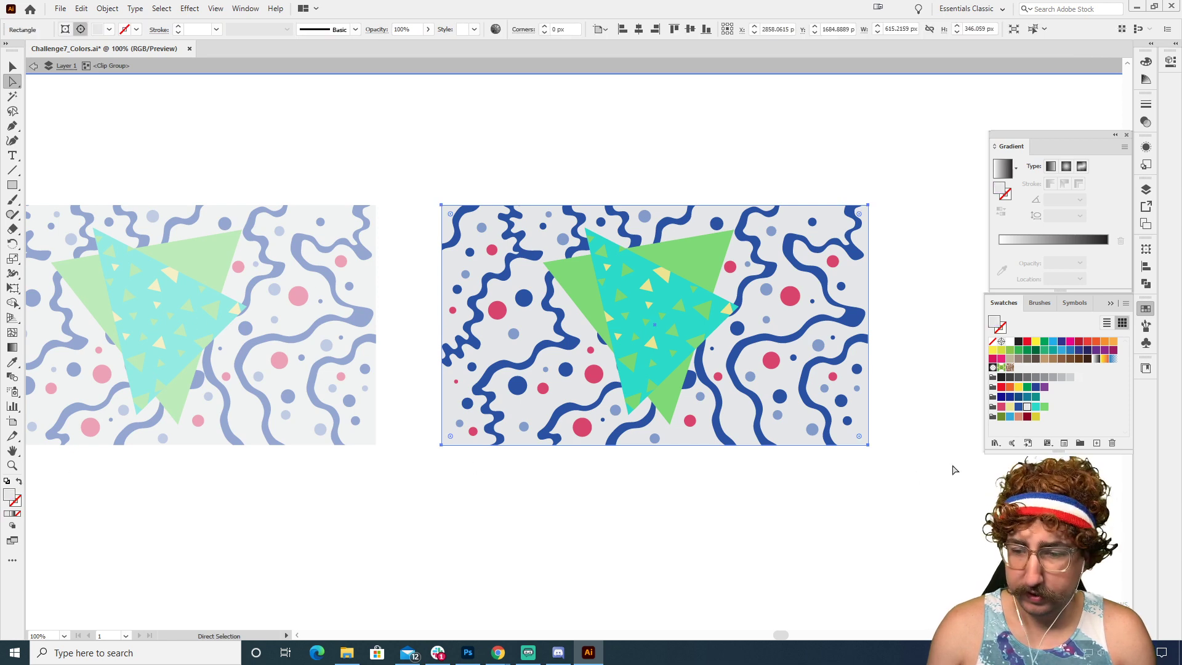
{"action": "left_click", "coordinate": [1096, 443]}
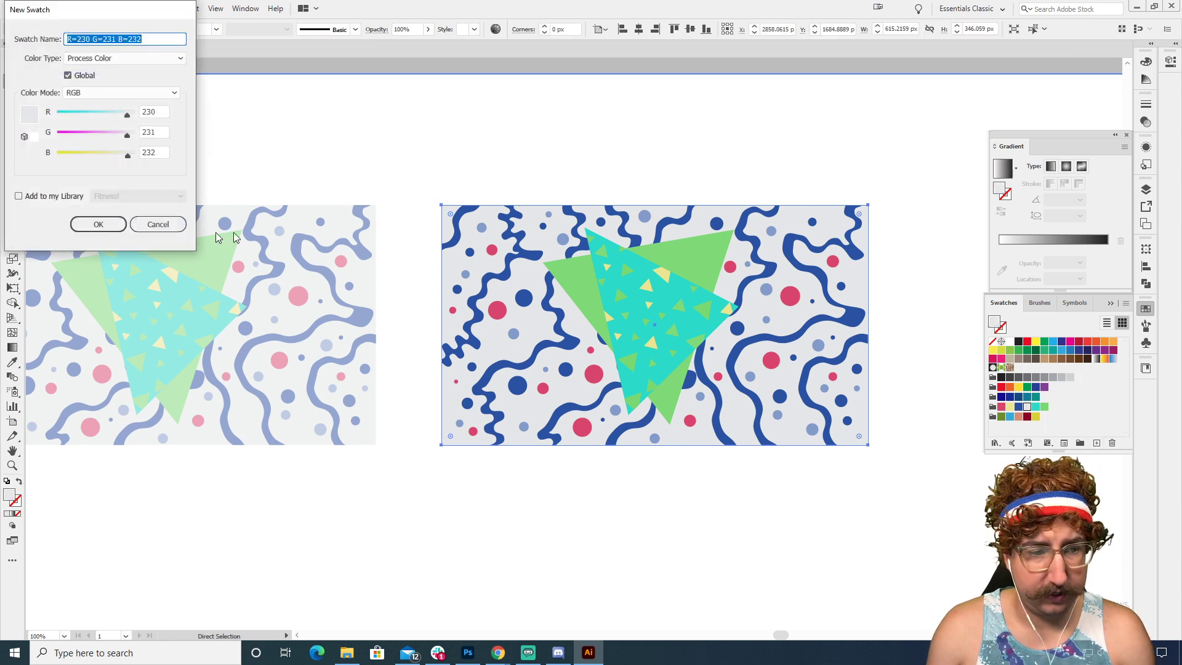
{"action": "left_click", "coordinate": [99, 226]}
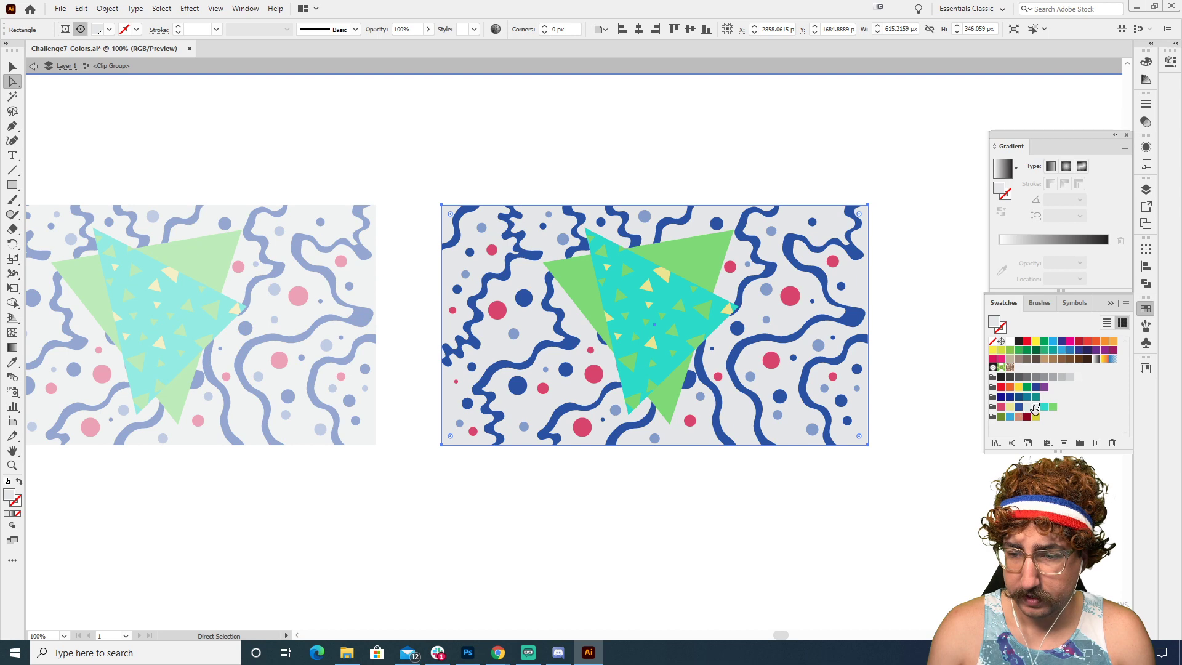
{"action": "left_click_drag", "start_coordinate": [1035, 407], "coordinate": [1042, 417]}
{"action": "double_click", "coordinate": [815, 184]}
{"action": "key", "text": "v"}
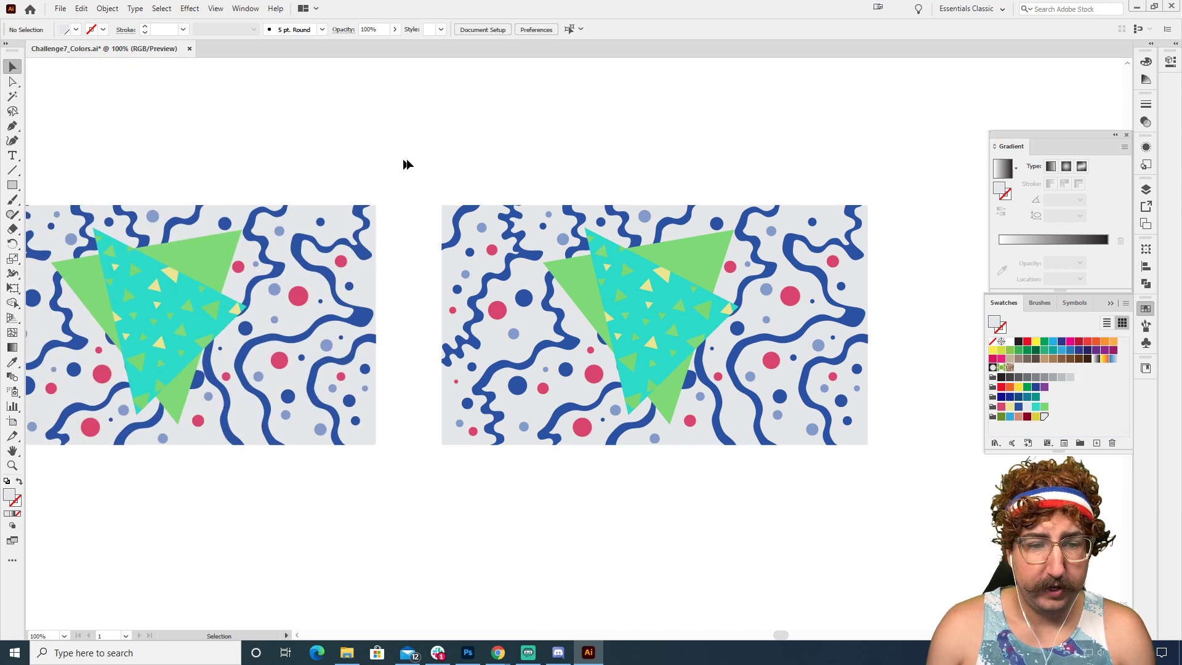
Step: Select the unchanged duplicate of the Shoe Theme artwork and apply the Tropical color group with Recolor Artwork
{"action": "left_click_drag", "start_coordinate": [415, 159], "coordinate": [897, 501]}
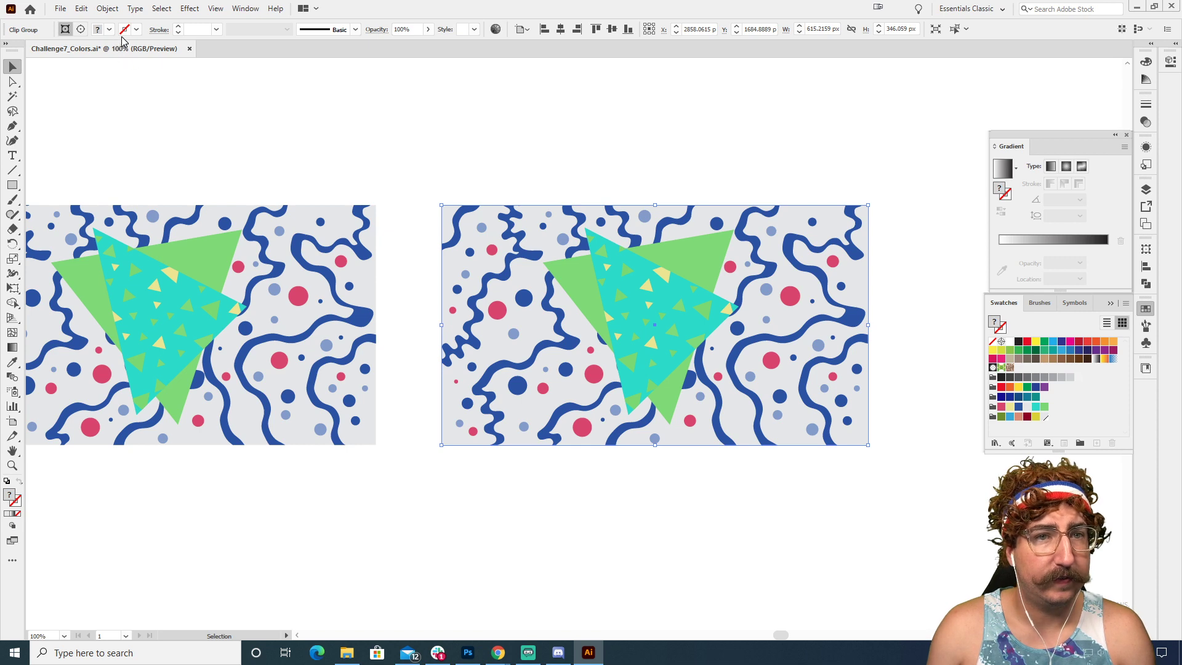
{"action": "left_click", "coordinate": [82, 9]}
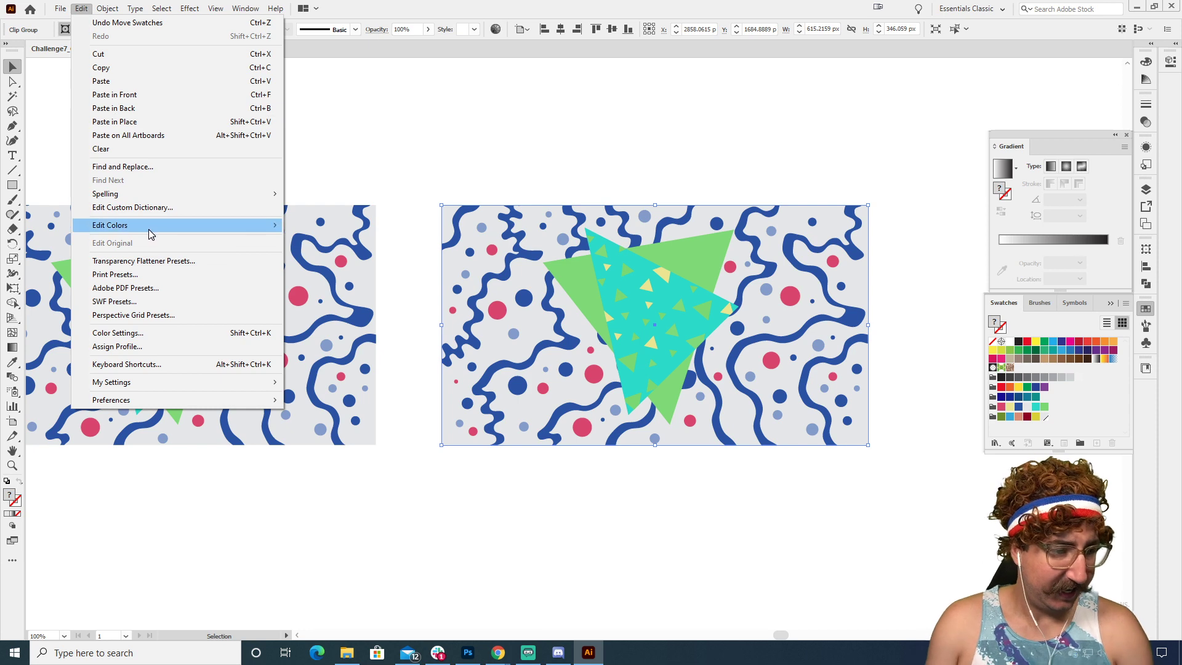
{"action": "mouse_move", "coordinate": [244, 226]}
{"action": "left_click", "coordinate": [323, 227]}
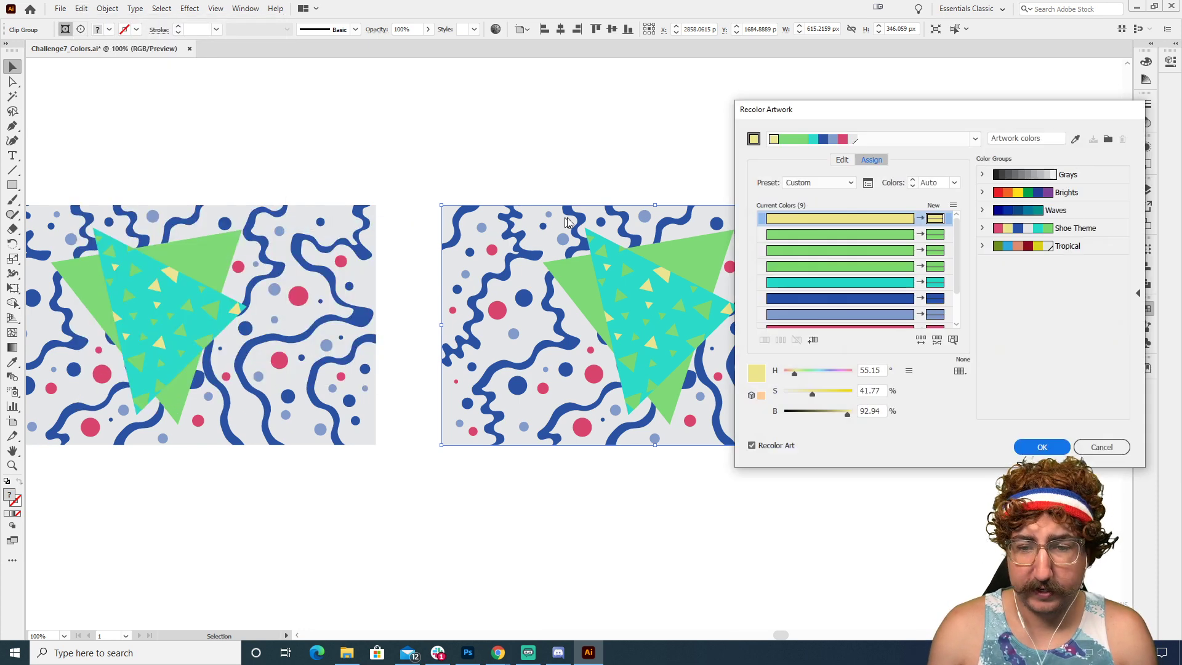
{"action": "left_click", "coordinate": [1069, 247]}
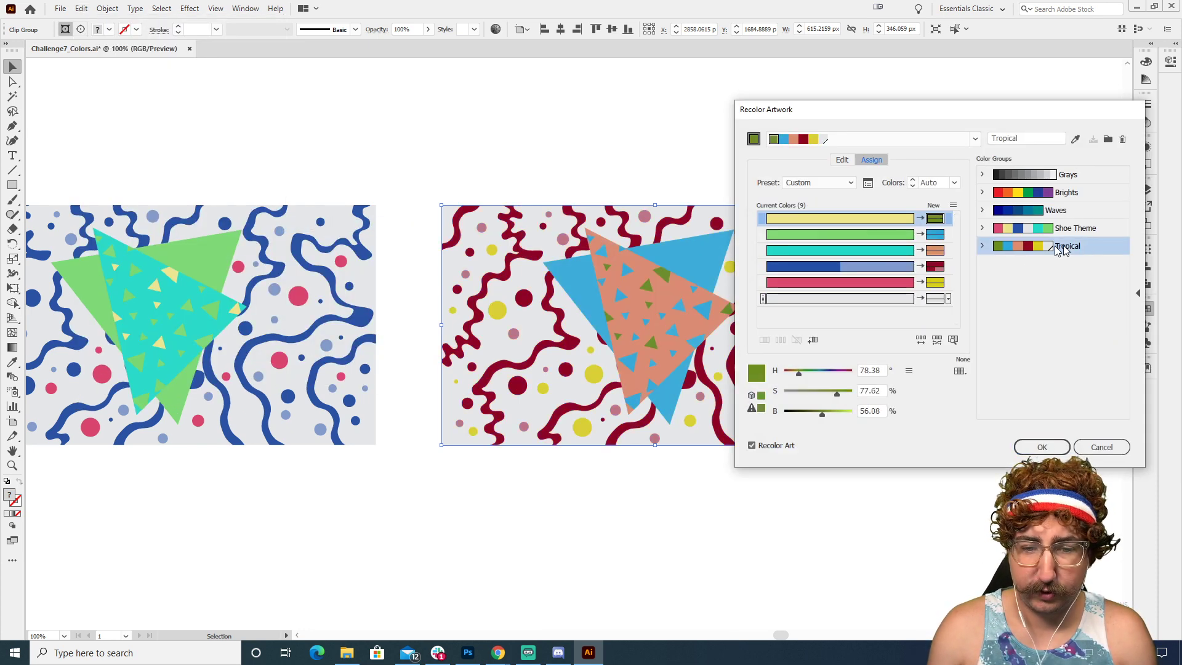
Step: Randomly shuffle the color order until the background is green and the front triangle yellow, then accept and save the changes to the Tropical swatch group
{"action": "left_click", "coordinate": [921, 341]}
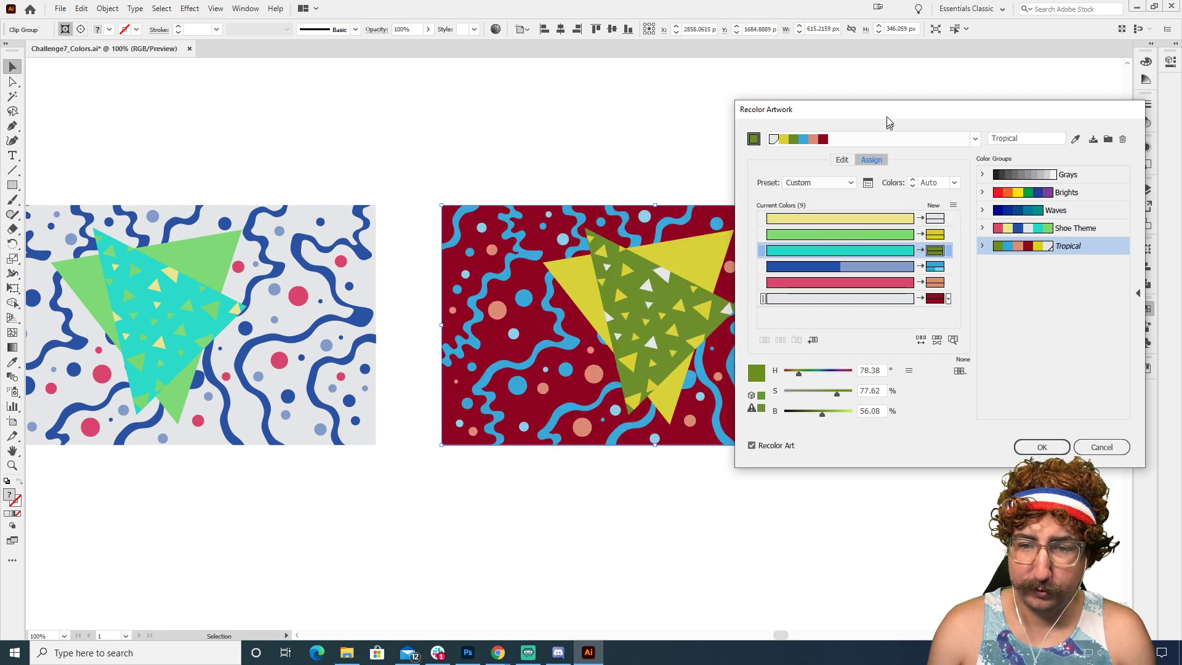
{"action": "left_click_drag", "start_coordinate": [886, 111], "coordinate": [176, 98]}
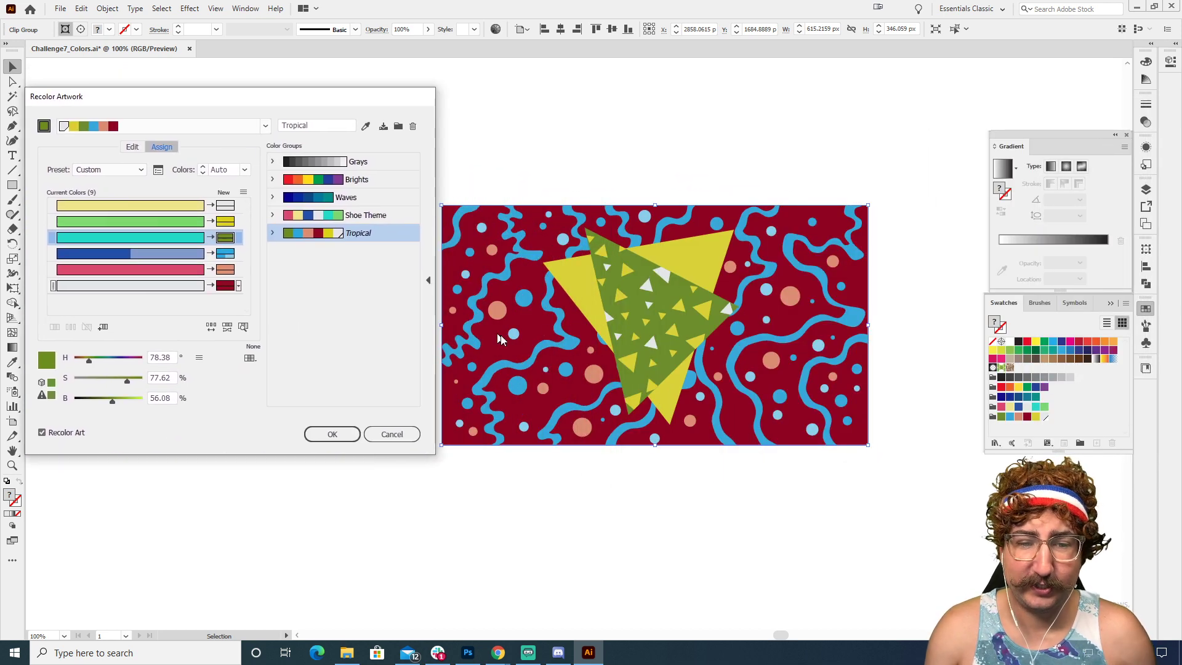
{"action": "left_click", "coordinate": [210, 327]}
{"action": "left_click", "coordinate": [211, 327]}
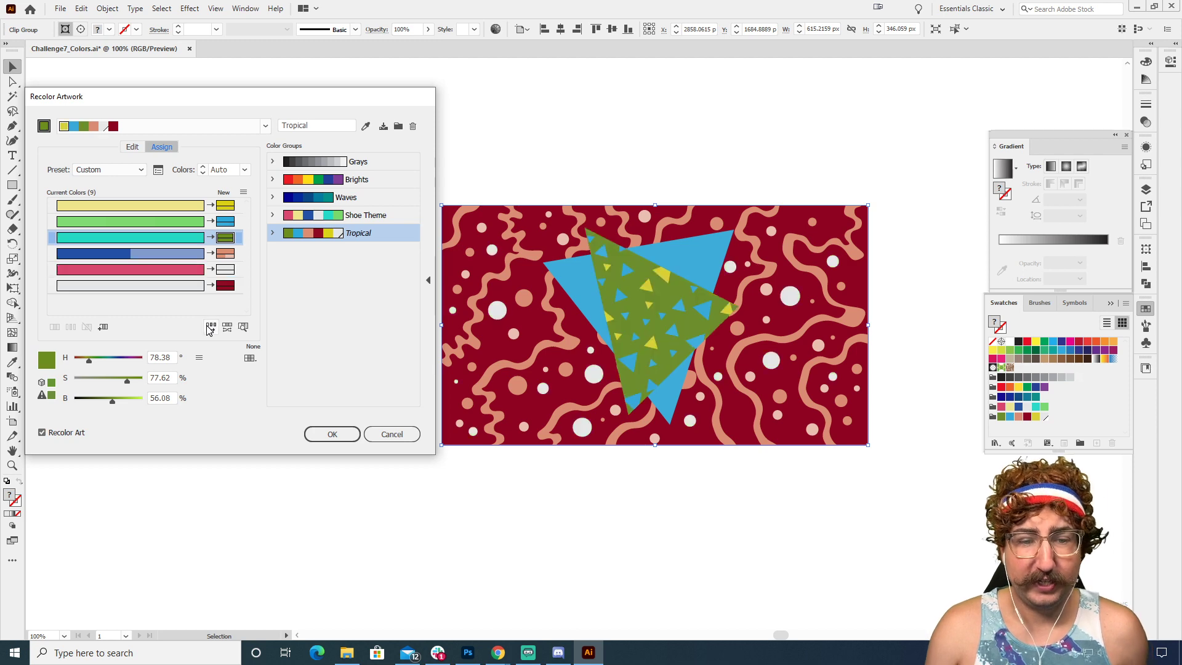
{"action": "left_click", "coordinate": [211, 327]}
{"action": "left_click", "coordinate": [211, 327]}
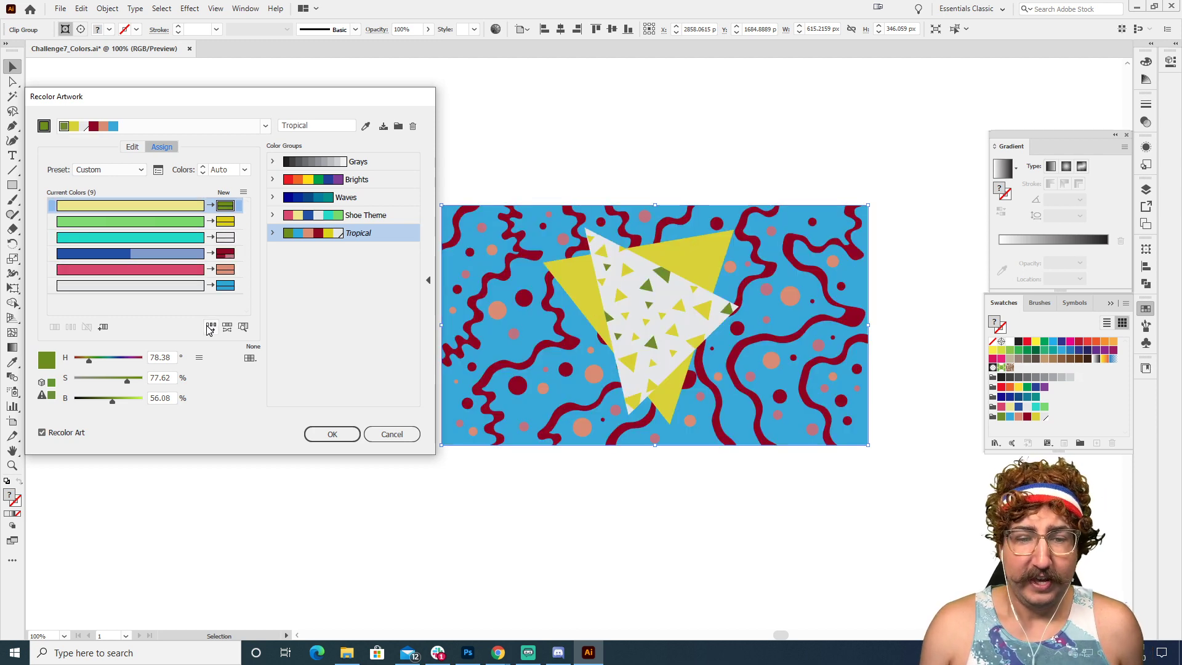
{"action": "left_click", "coordinate": [211, 327]}
{"action": "left_click", "coordinate": [211, 327]}
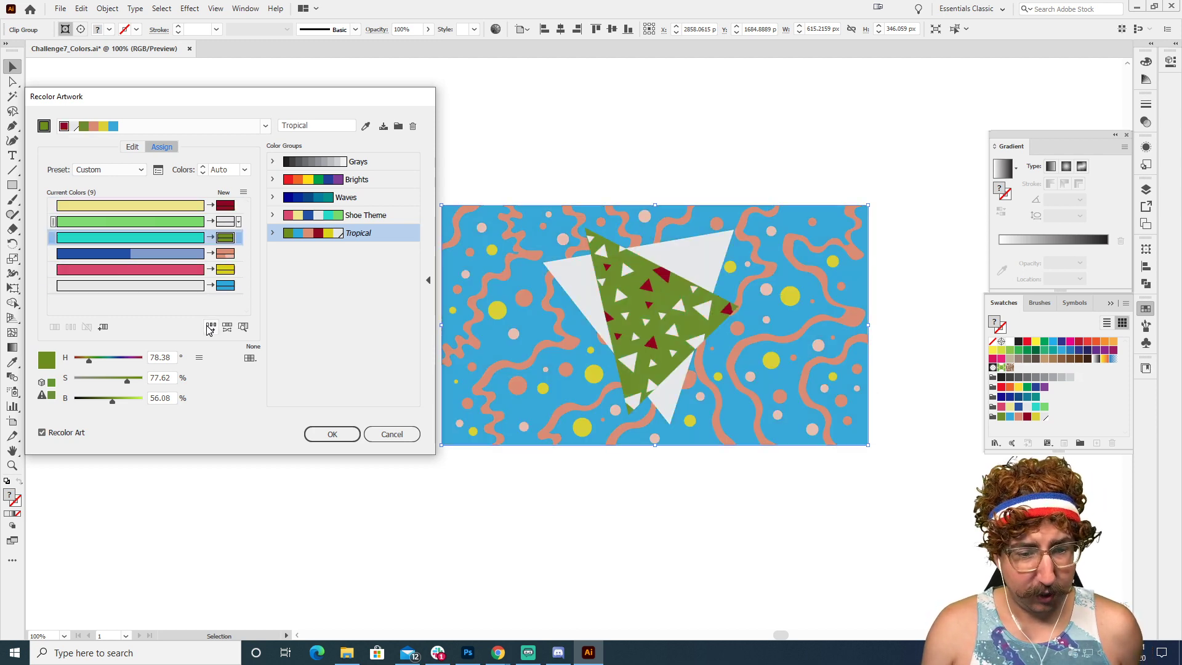
{"action": "left_click", "coordinate": [211, 327]}
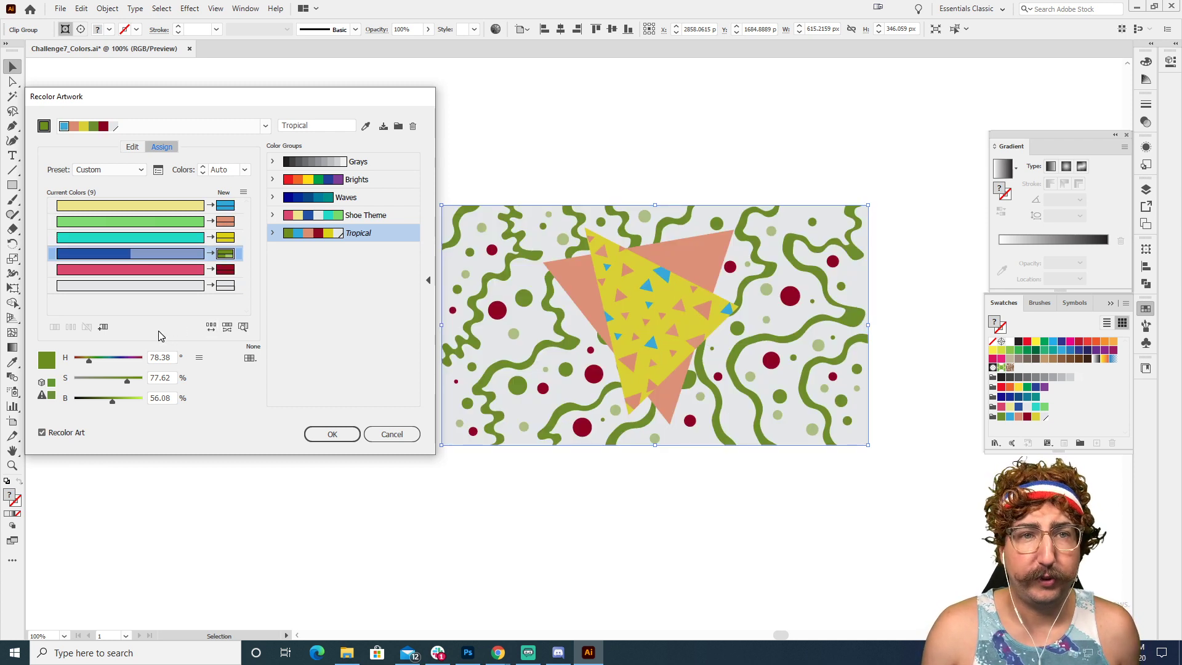
{"action": "left_click", "coordinate": [210, 327]}
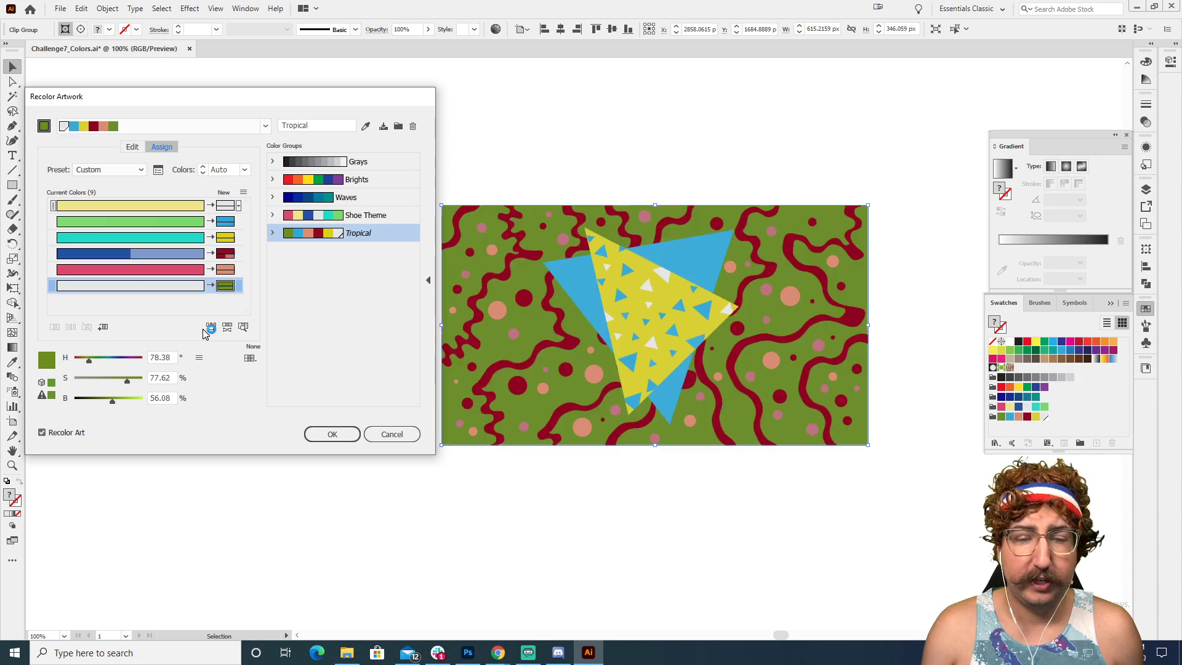
{"action": "left_click", "coordinate": [211, 327]}
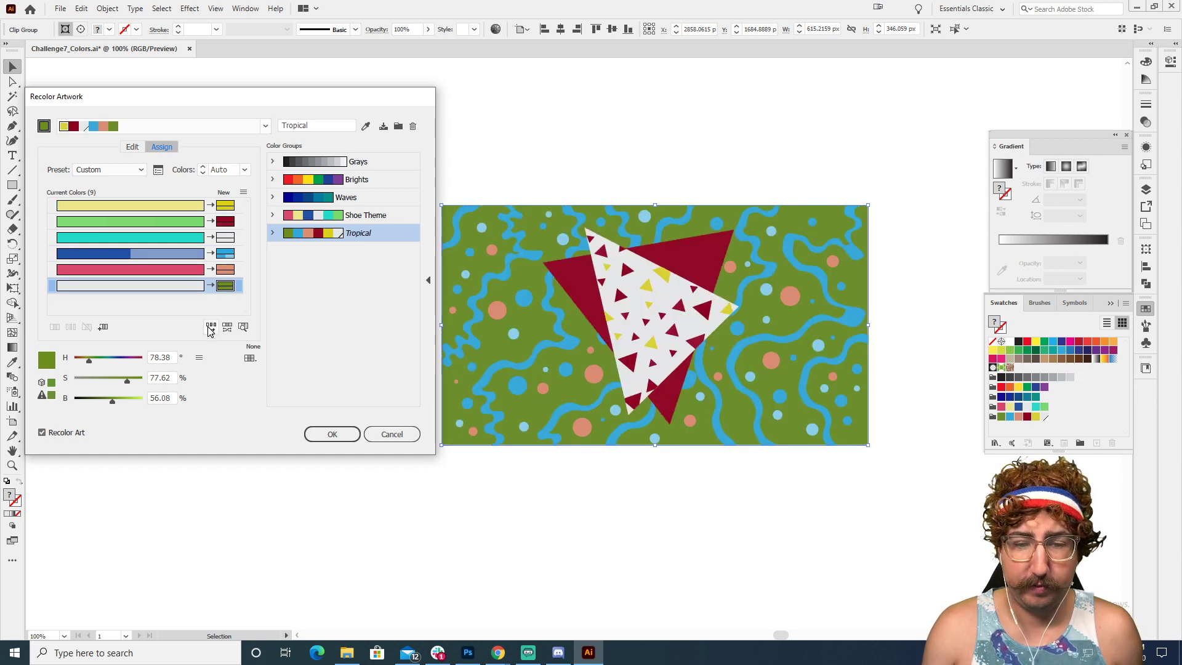
{"action": "left_click", "coordinate": [211, 327]}
{"action": "left_click", "coordinate": [210, 327]}
{"action": "left_click", "coordinate": [211, 327]}
{"action": "left_click", "coordinate": [211, 327]}
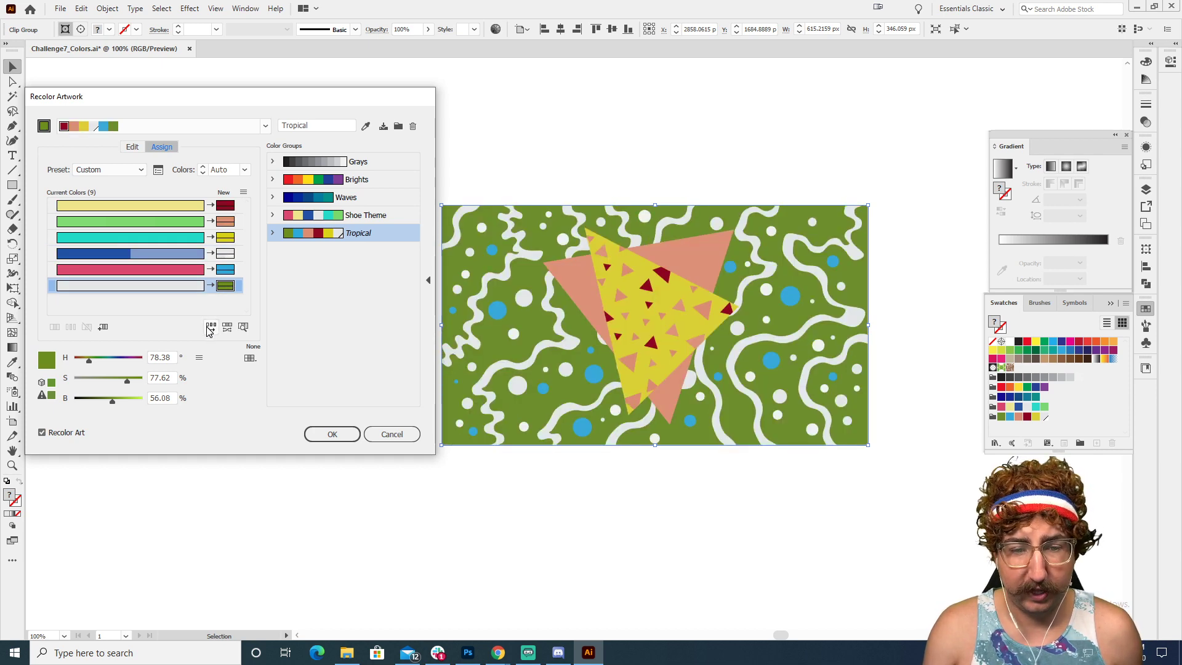
{"action": "left_click", "coordinate": [332, 434]}
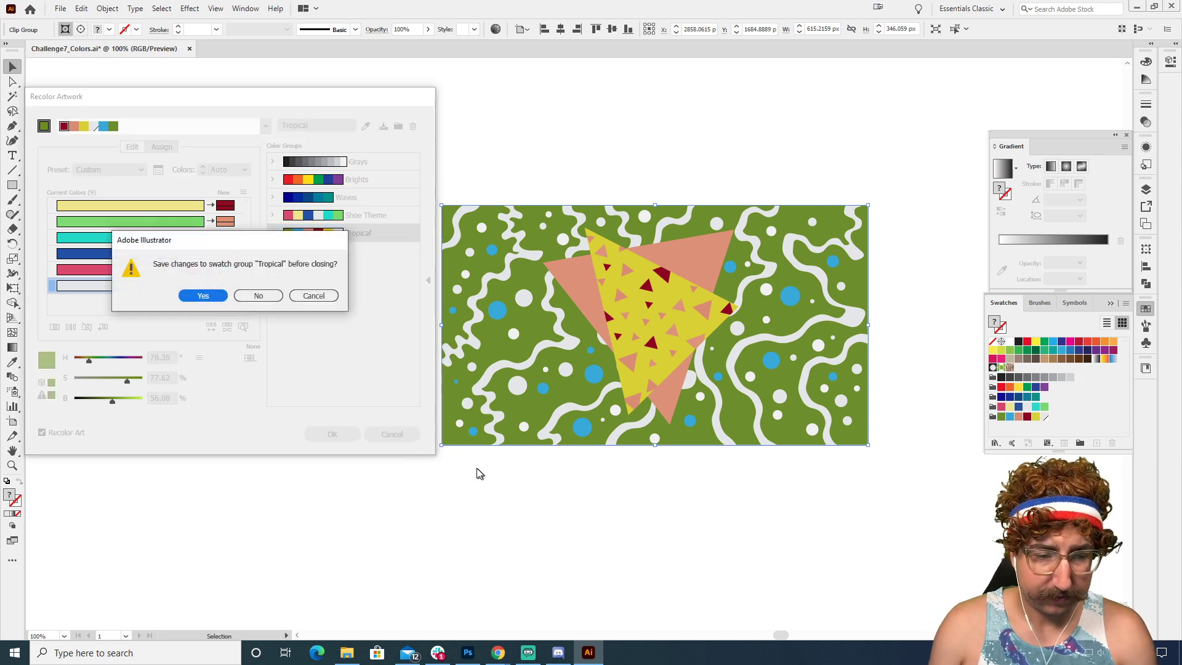
{"action": "left_click", "coordinate": [209, 297]}
Step: Move the green Tropical version below the row of small color versions, under the gap between the blue and light gray ones
{"action": "key", "text": "z"}
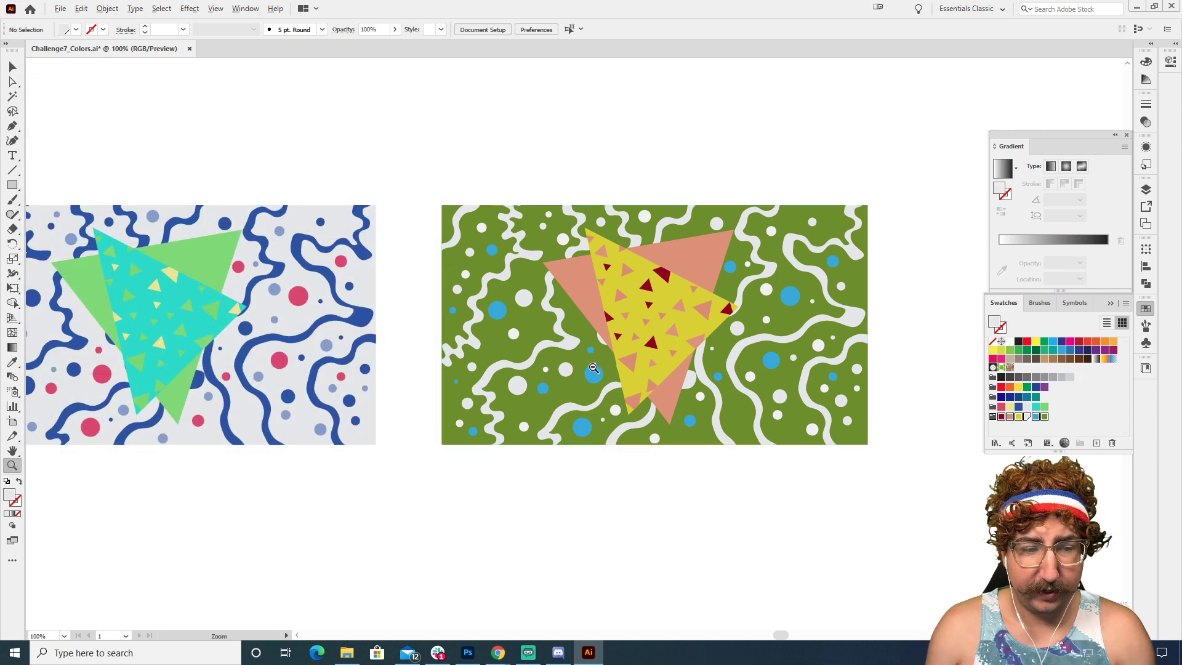
{"action": "left_click", "coordinate": [592, 365], "text": "alt"}
{"action": "left_click", "coordinate": [546, 365], "text": "alt"}
{"action": "left_click", "coordinate": [546, 365], "text": "alt"}
{"action": "left_click_drag", "start_coordinate": [301, 357], "coordinate": [483, 347]}
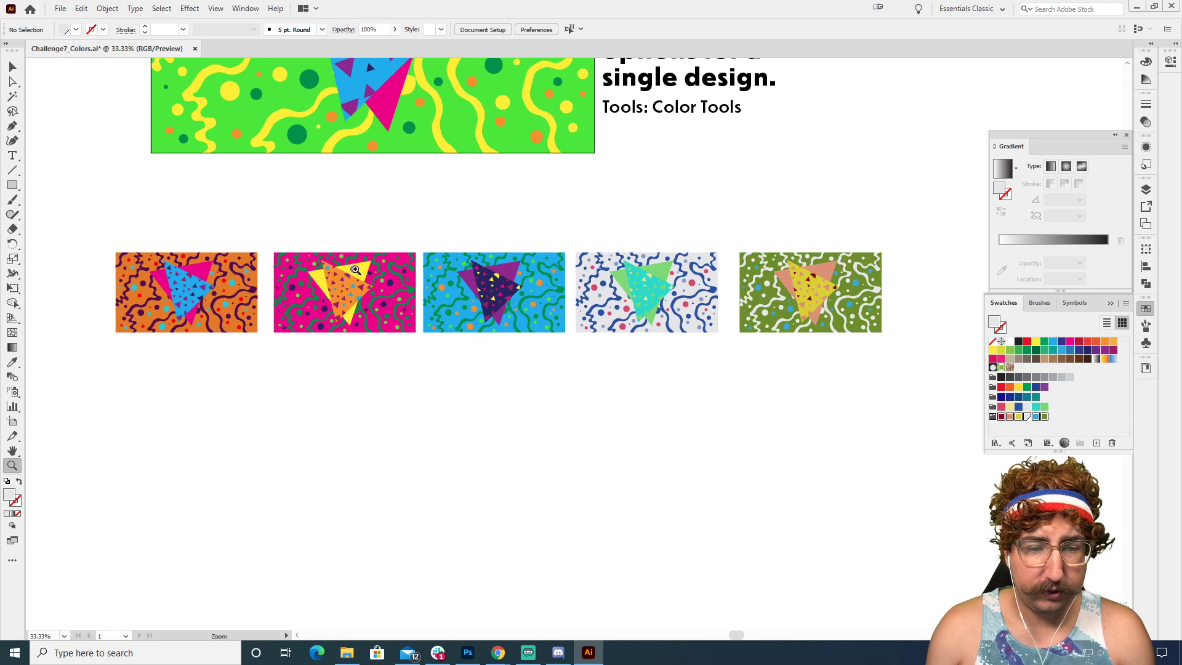
{"action": "left_click_drag", "start_coordinate": [672, 301], "coordinate": [672, 407]}
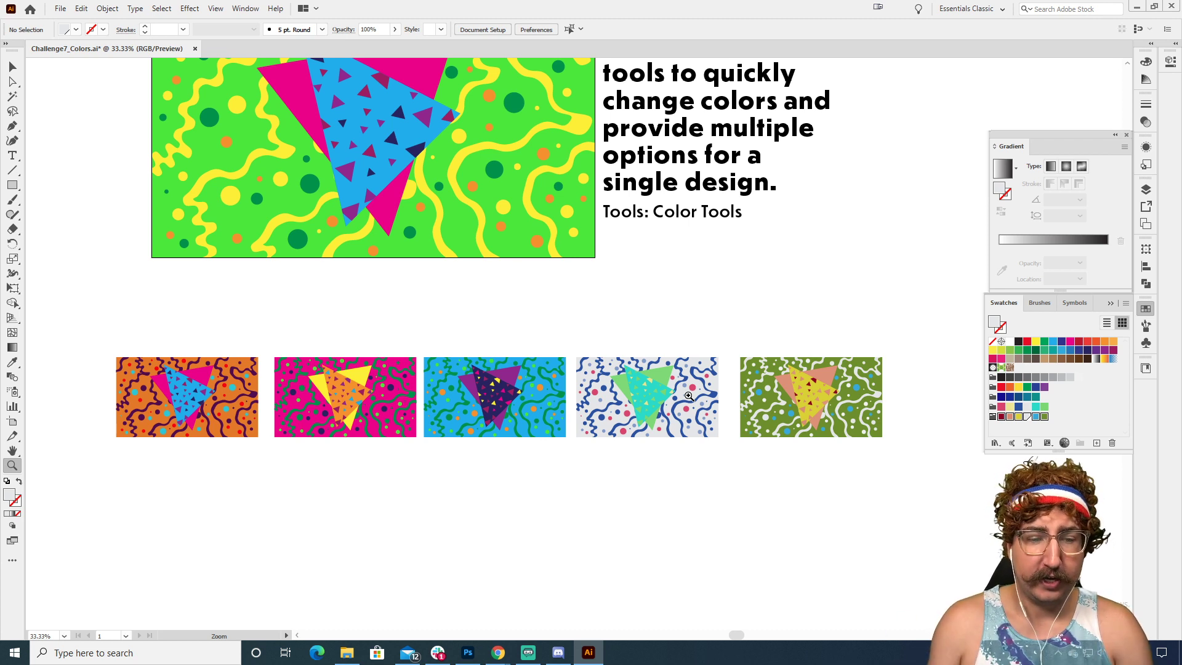
{"action": "key", "text": "v"}
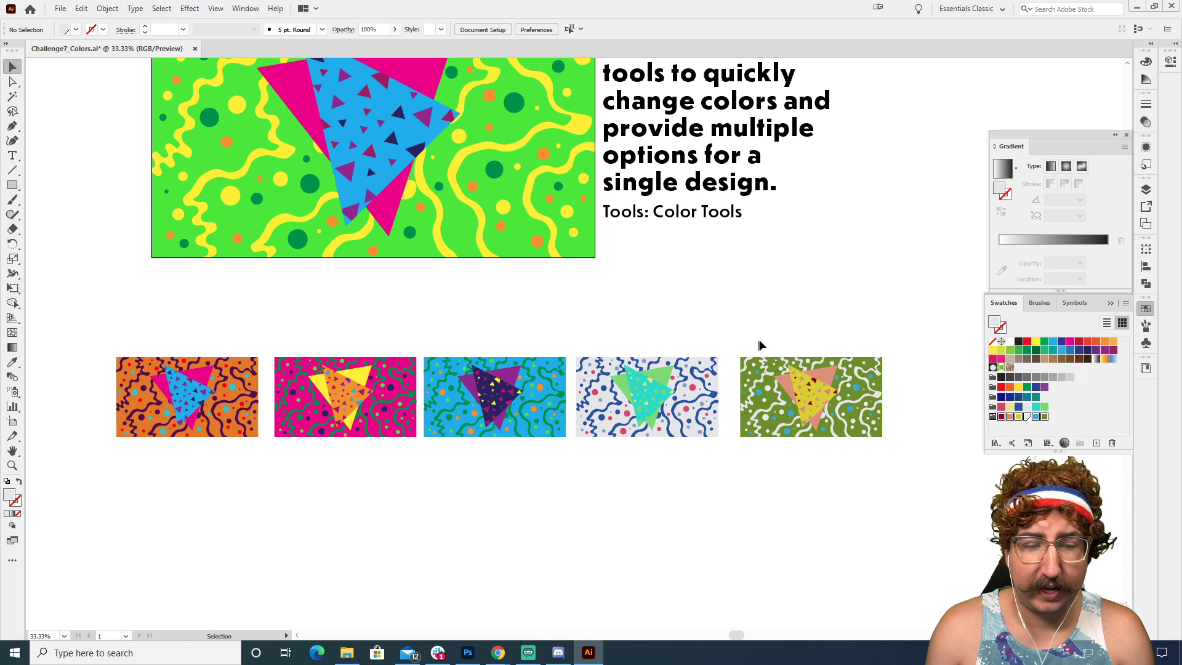
{"action": "left_click_drag", "start_coordinate": [730, 329], "coordinate": [969, 497]}
{"action": "left_click_drag", "start_coordinate": [804, 415], "coordinate": [543, 542]}
Step: Open Recolor Artwork for the green Tropical copy below the row, with the dialog clear of the artwork's front triangle
{"action": "key", "text": "z"}
{"action": "left_click", "coordinate": [520, 524]}
{"action": "left_click", "coordinate": [520, 523]}
{"action": "left_click", "coordinate": [606, 166]}
{"action": "left_click", "coordinate": [607, 166]}
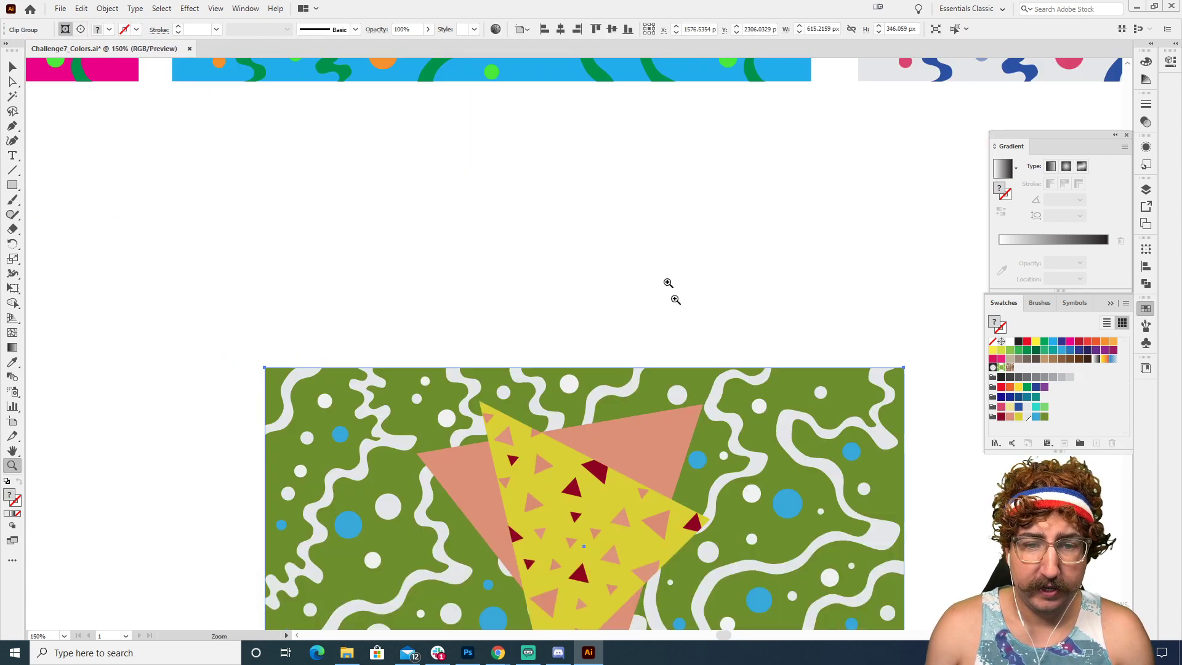
{"action": "left_click_drag", "start_coordinate": [694, 462], "coordinate": [604, 243]}
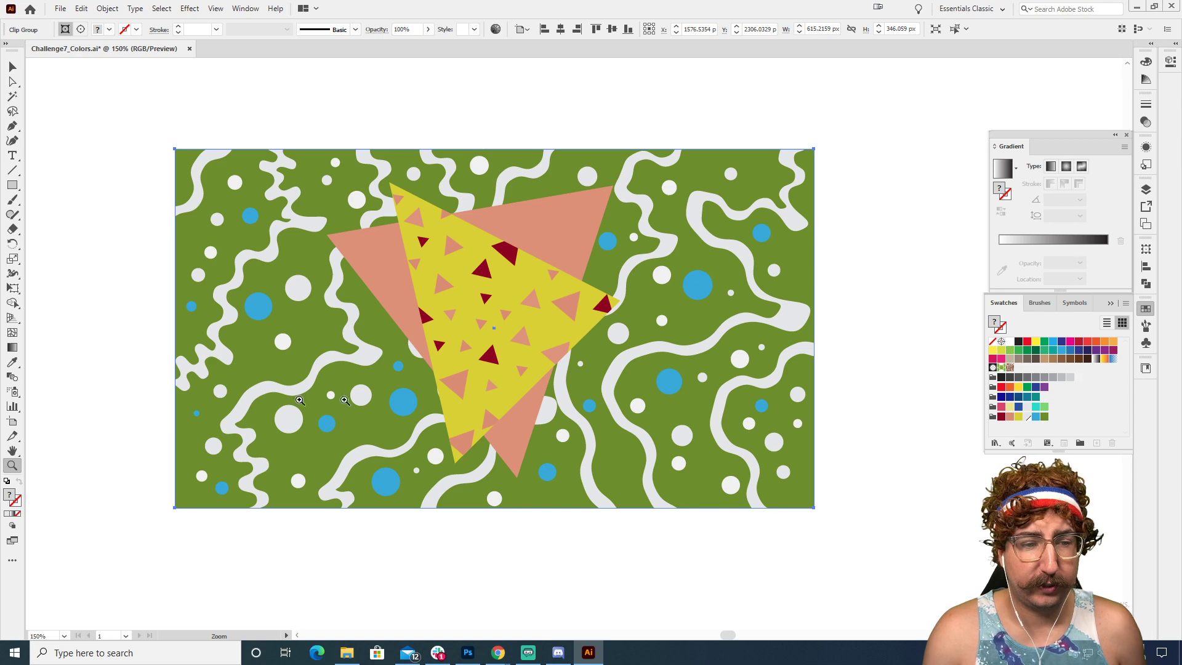
{"action": "left_click", "coordinate": [82, 9]}
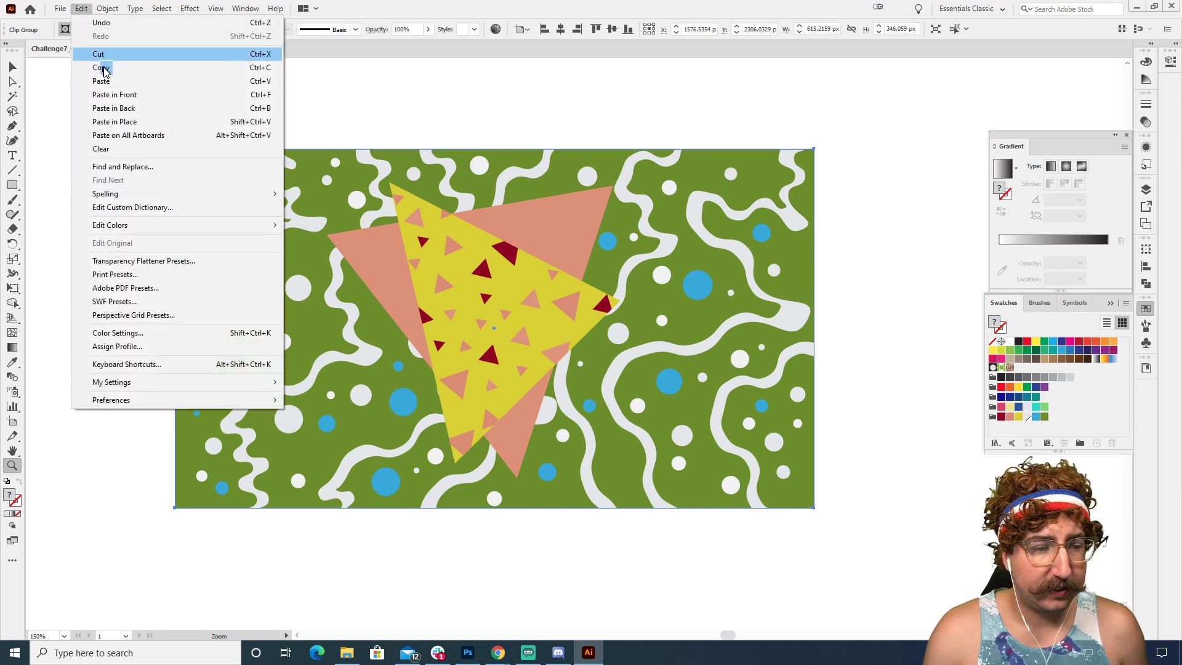
{"action": "mouse_move", "coordinate": [175, 229]}
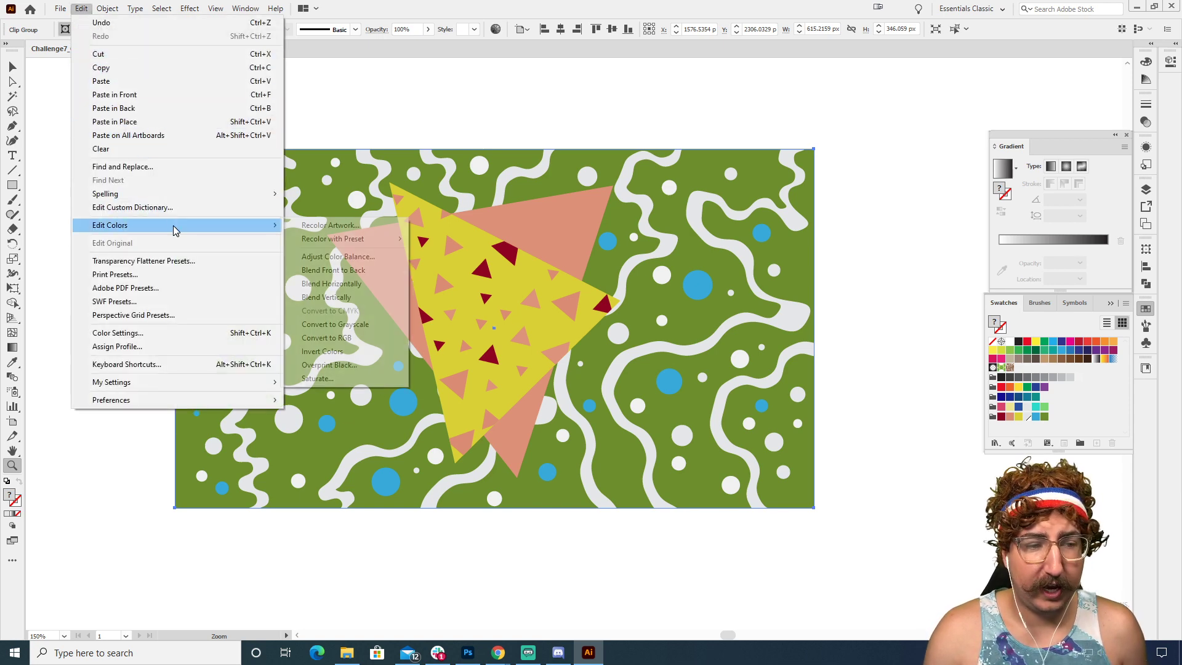
{"action": "left_click", "coordinate": [320, 232]}
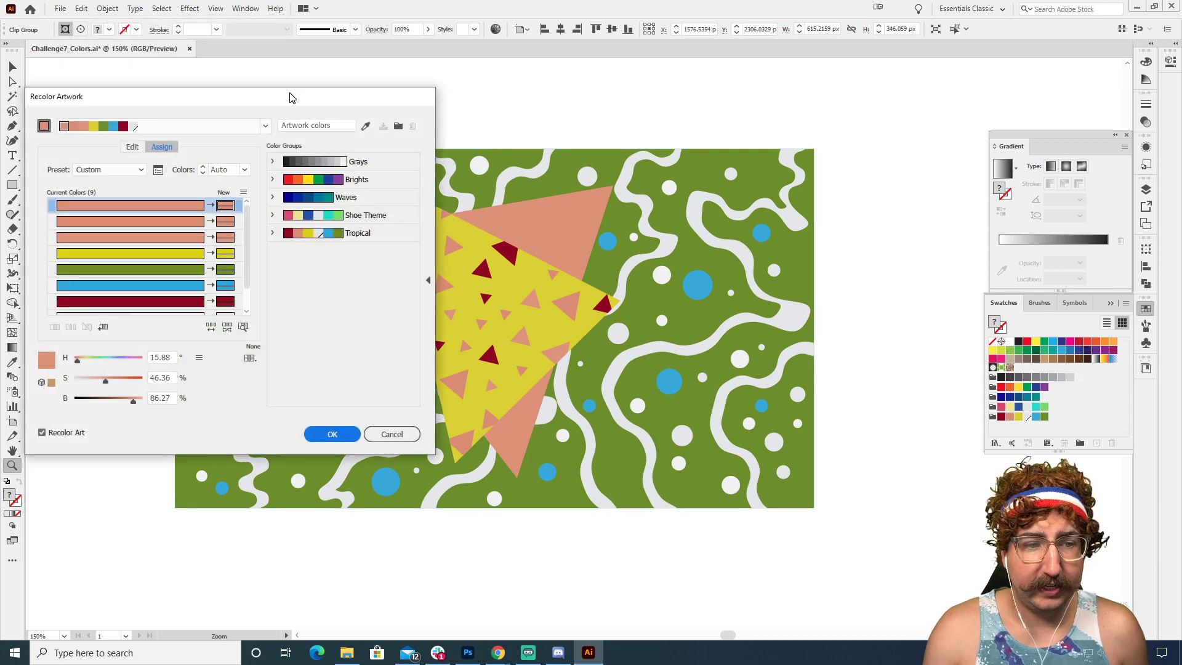
{"action": "left_click_drag", "start_coordinate": [290, 97], "coordinate": [970, 112]}
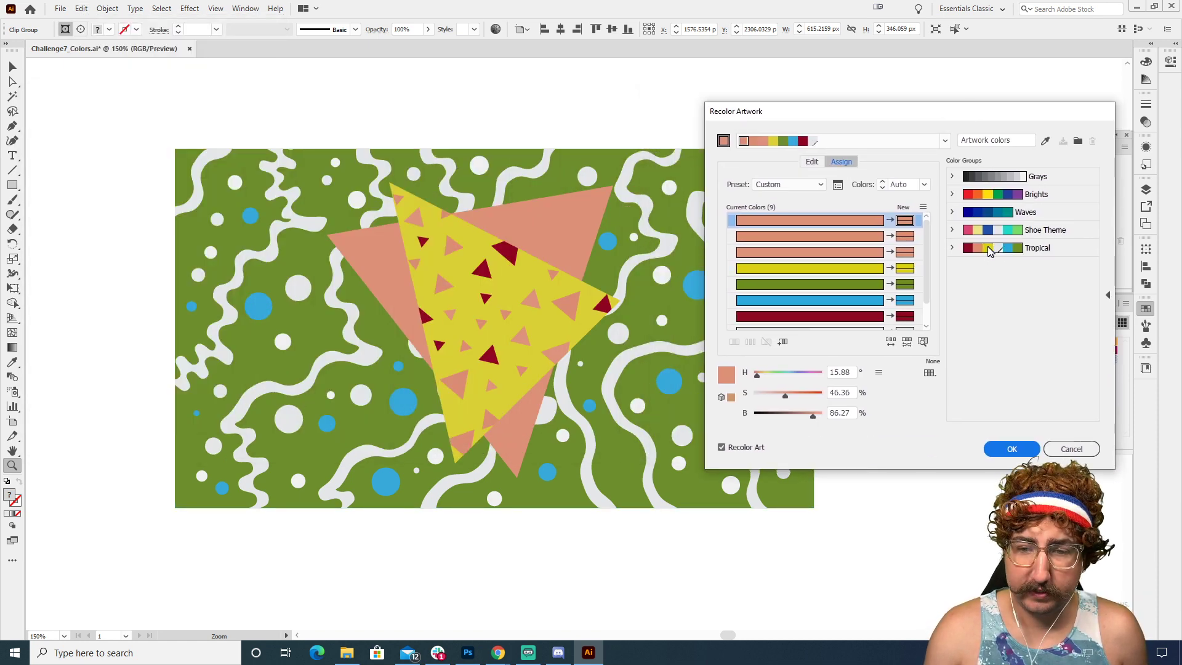
Step: Limit the recoloring to the PANTONE+ Solid Coated color book and accept it
{"action": "left_click", "coordinate": [929, 374]}
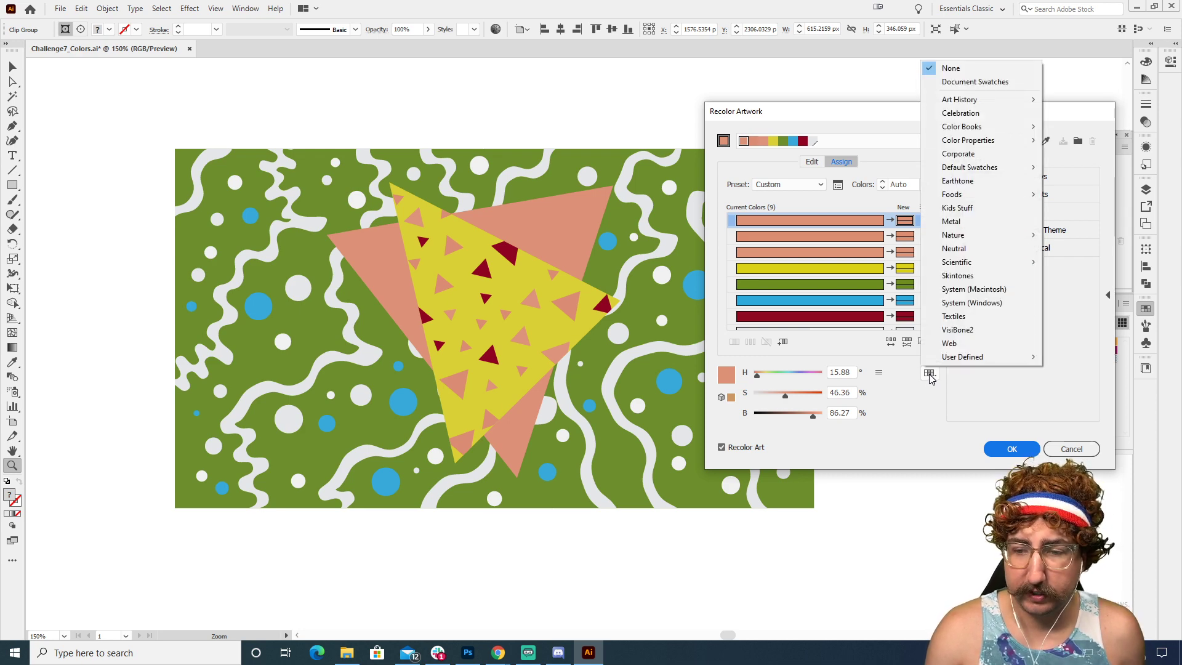
{"action": "mouse_move", "coordinate": [984, 126]}
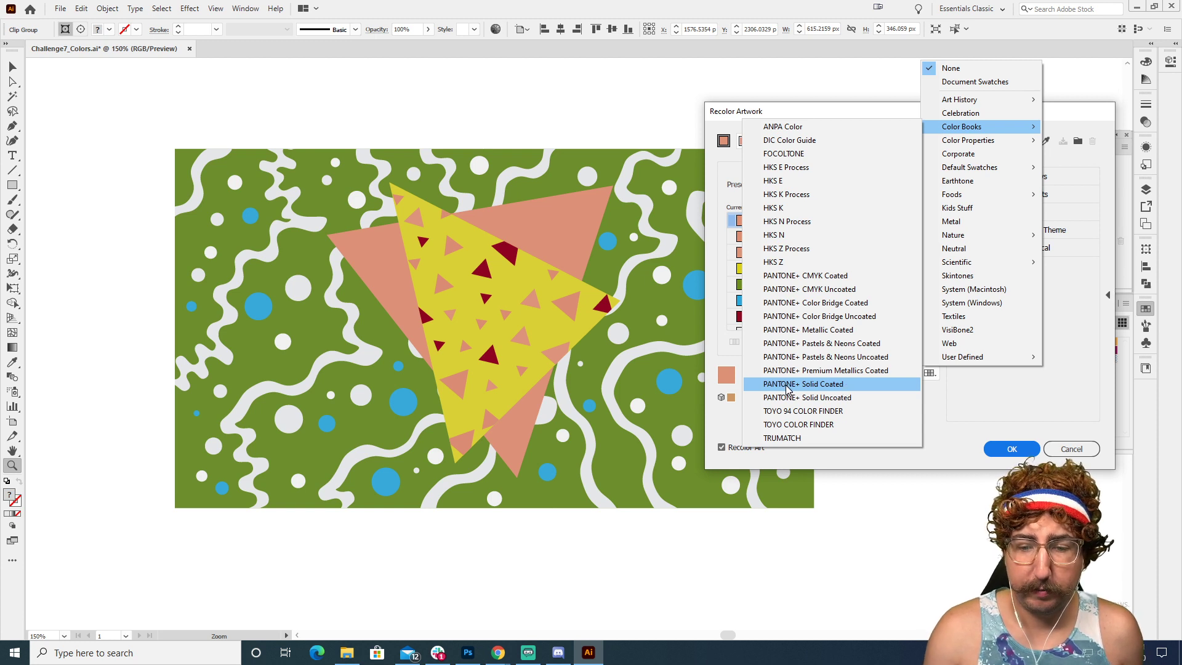
{"action": "left_click", "coordinate": [839, 384]}
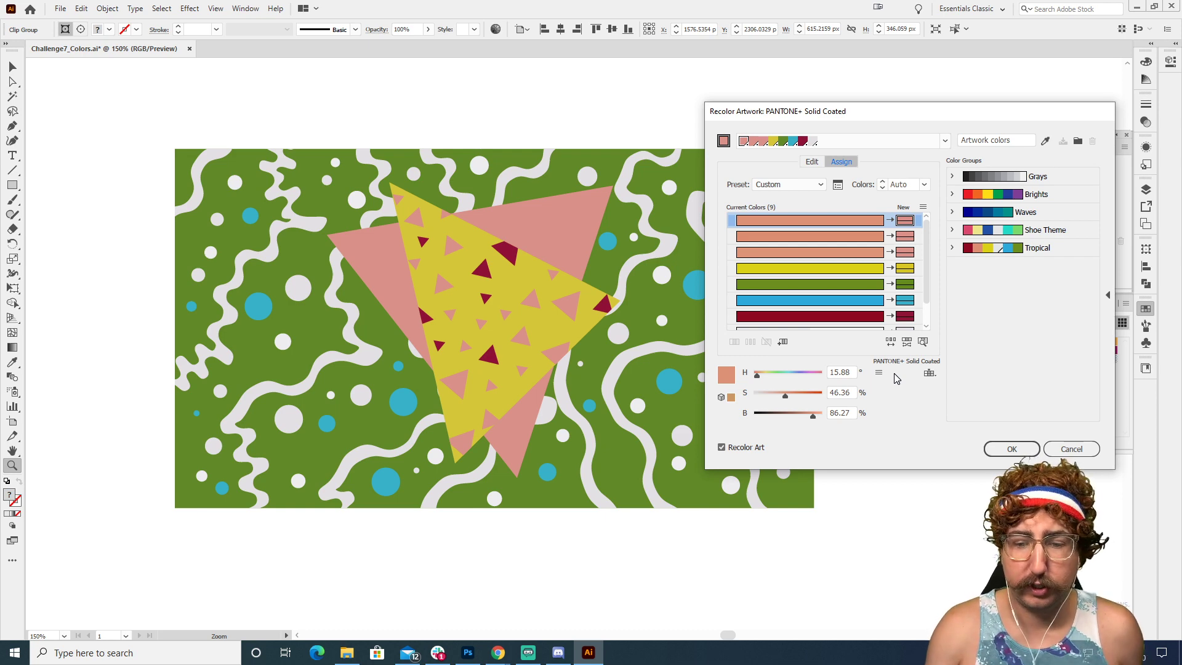
{"action": "left_click", "coordinate": [1011, 449]}
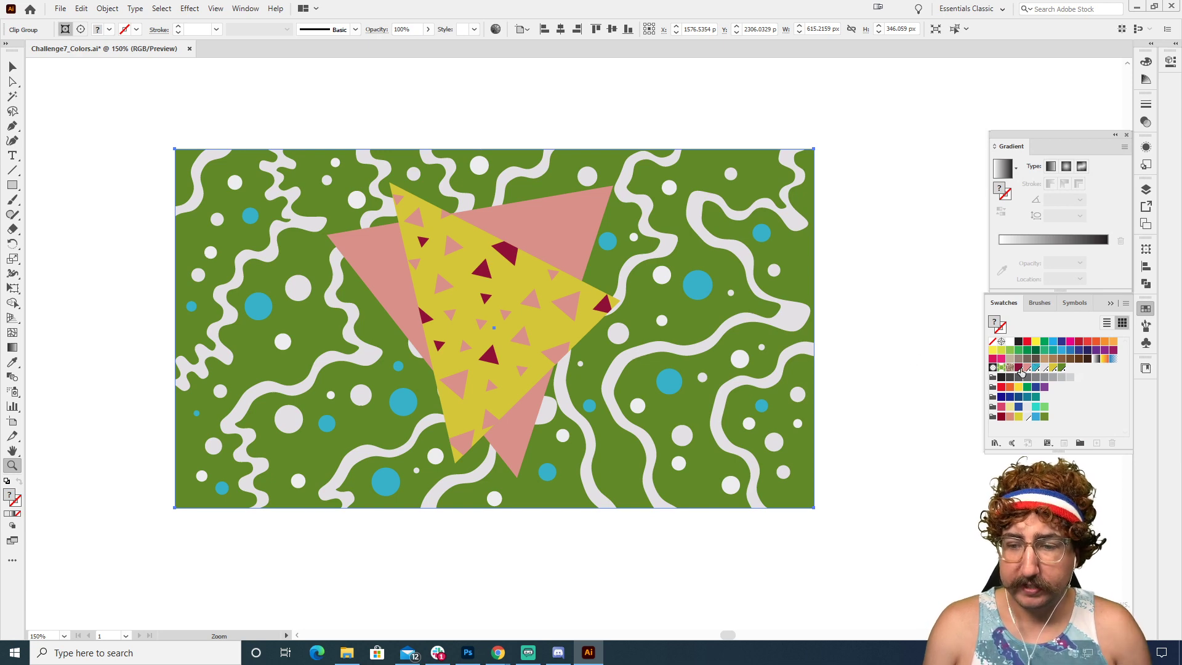
Step: Move the Pantone version directly below the original green Tropical version in the row
{"action": "left_click", "coordinate": [860, 269]}
{"action": "left_click_drag", "start_coordinate": [503, 335], "coordinate": [787, 184]}
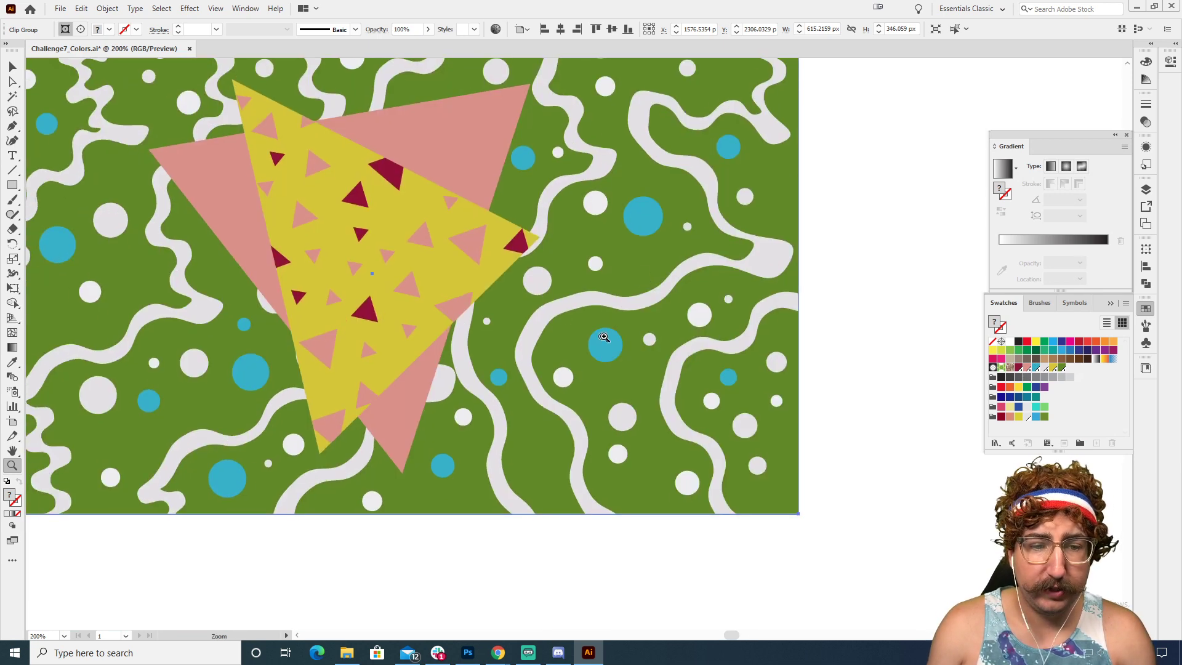
{"action": "left_click", "coordinate": [608, 337], "text": "alt"}
{"action": "left_click", "coordinate": [610, 335], "text": "alt"}
{"action": "left_click", "coordinate": [611, 335], "text": "alt"}
{"action": "left_click_drag", "start_coordinate": [618, 237], "coordinate": [496, 361]}
{"action": "key", "text": "v"}
{"action": "left_click_drag", "start_coordinate": [389, 426], "coordinate": [841, 346]}
{"action": "left_click_drag", "start_coordinate": [819, 328], "coordinate": [721, 285]}
Step: Move the Pantone version up against the lower edge of the original green version to compare their colors
{"action": "key", "text": "z"}
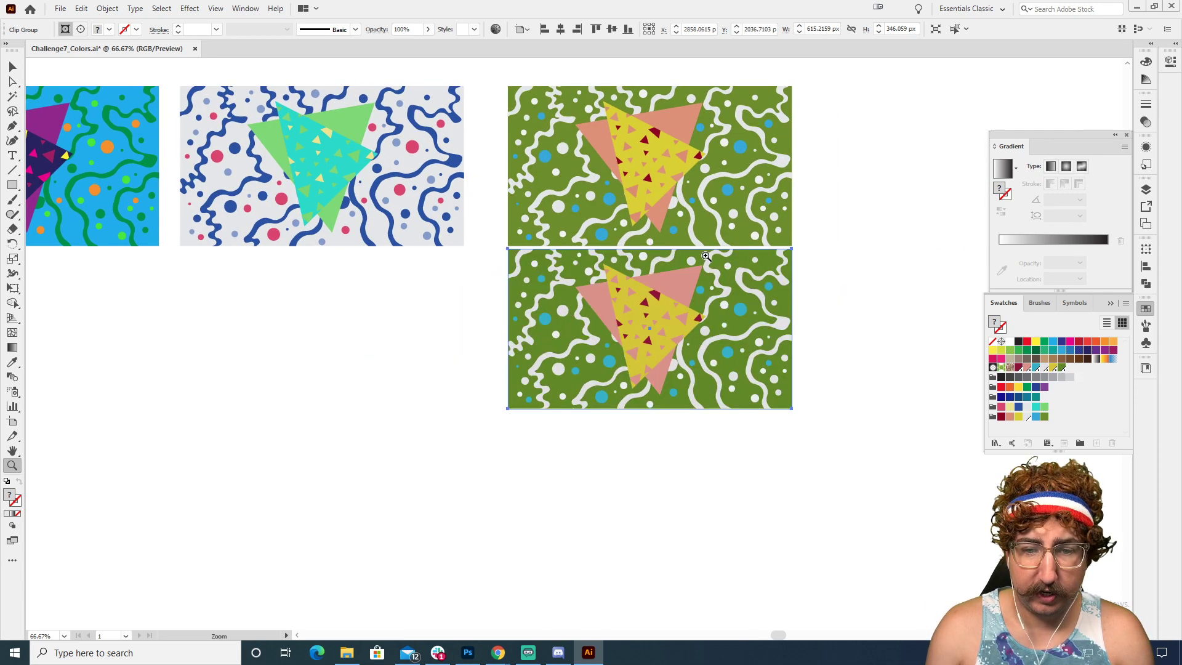
{"action": "left_click", "coordinate": [699, 254]}
{"action": "left_click", "coordinate": [713, 256]}
{"action": "left_click", "coordinate": [422, 454]}
{"action": "left_click_drag", "start_coordinate": [432, 438], "coordinate": [571, 332]}
{"action": "key", "text": "v"}
{"action": "left_click_drag", "start_coordinate": [641, 343], "coordinate": [641, 318]}
{"action": "left_click", "coordinate": [930, 185]}
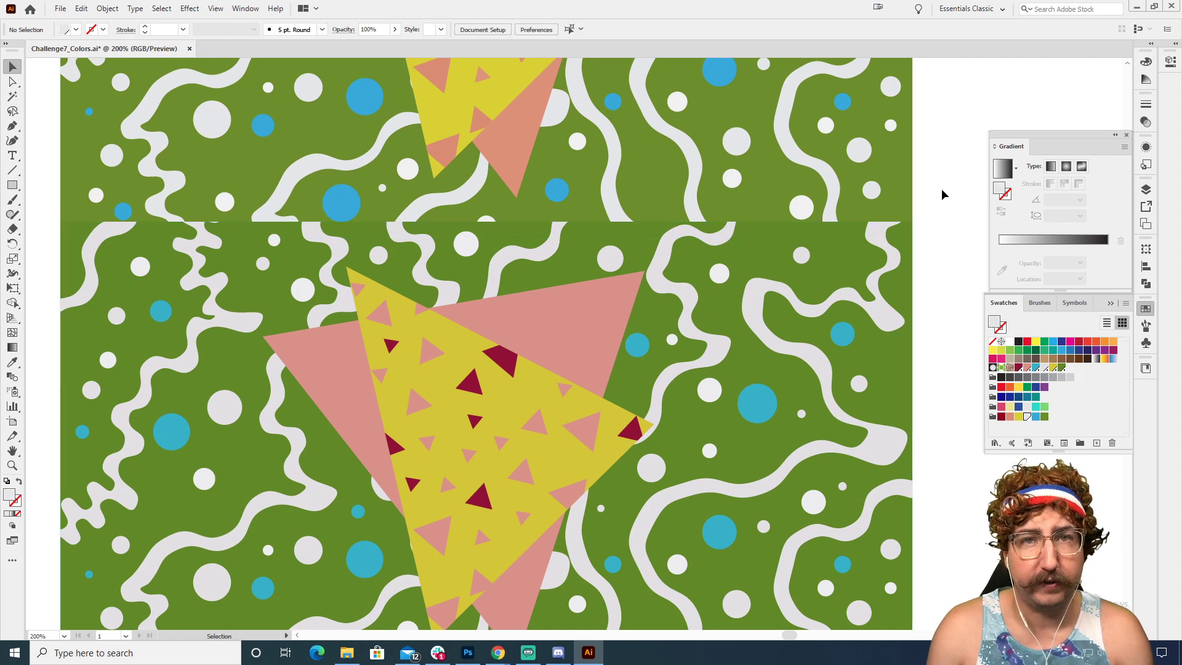
Step: Undo the last two moves and place the Pantone version below the original green one with a small gap
{"action": "key", "text": "ctrl+z"}
{"action": "key", "text": "ctrl+z"}
{"action": "key", "text": "z"}
{"action": "left_click", "coordinate": [704, 351], "text": "alt"}
{"action": "left_click_drag", "start_coordinate": [703, 350], "coordinate": [675, 248]}
{"action": "key", "text": "v"}
{"action": "left_click_drag", "start_coordinate": [631, 214], "coordinate": [598, 394]}
{"action": "left_click", "coordinate": [825, 352]}
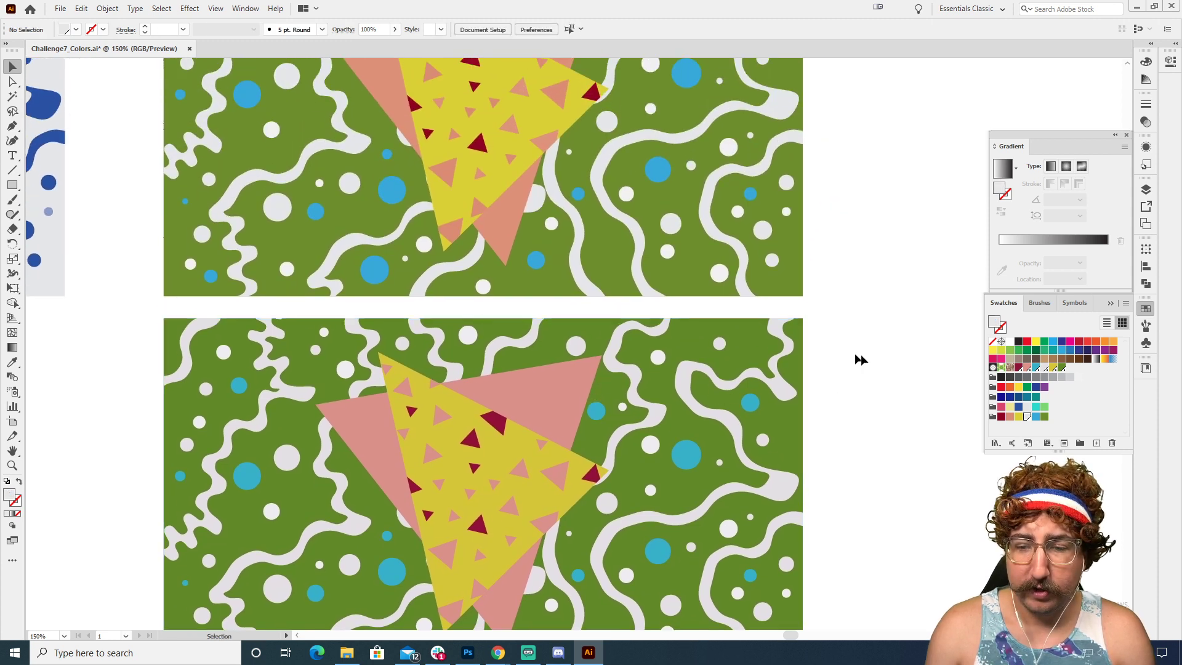
Step: Group the new Pantone spot swatches into a color group named Pantones
{"action": "left_click", "coordinate": [1061, 368]}
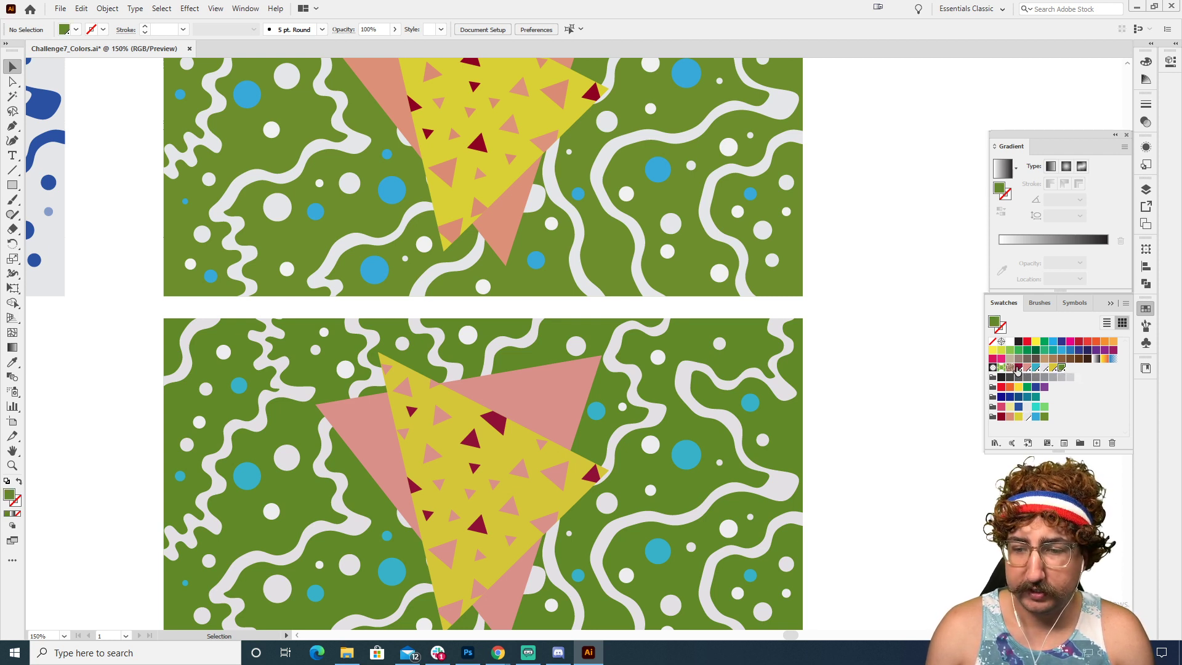
{"action": "left_click", "coordinate": [1017, 368], "text": "shift"}
{"action": "left_click", "coordinate": [1080, 443]}
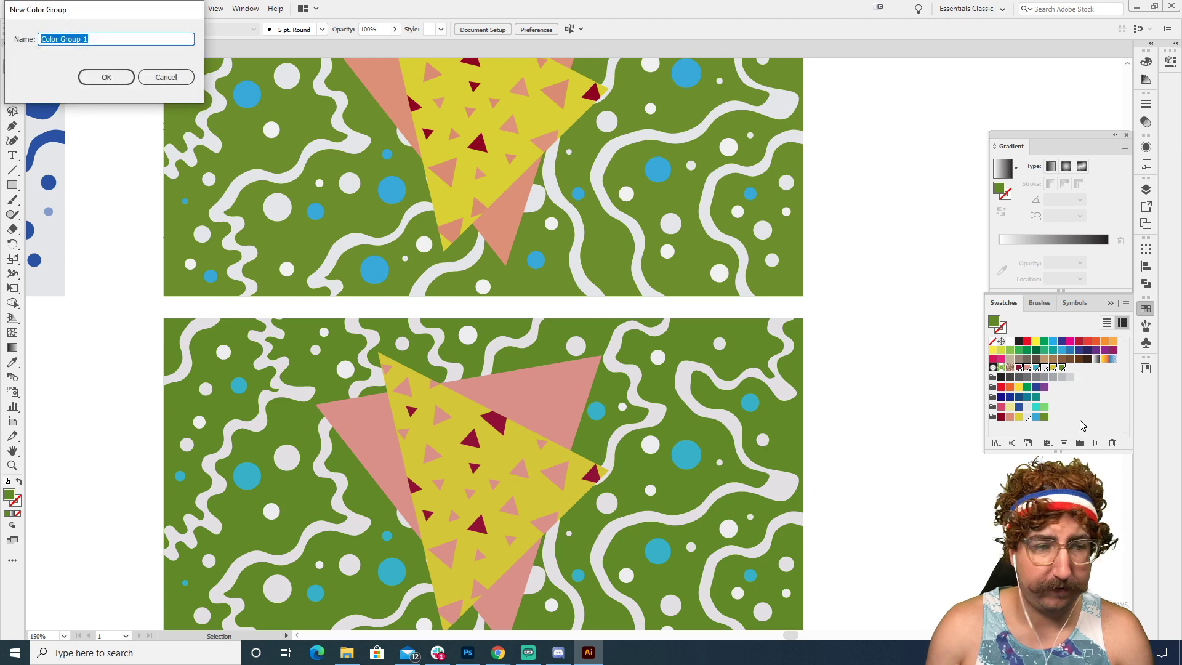
{"action": "type", "text": "Tortilla"}
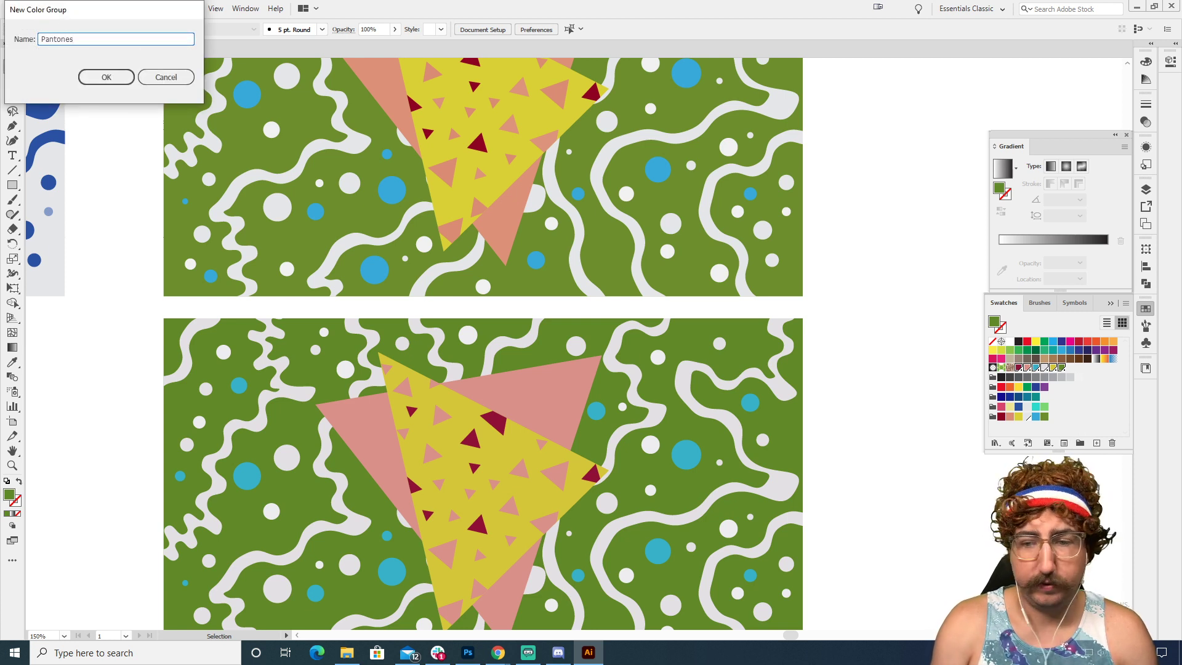
{"action": "key", "text": "Return"}
{"action": "left_click", "coordinate": [1048, 441]}
{"action": "left_click", "coordinate": [1081, 417]}
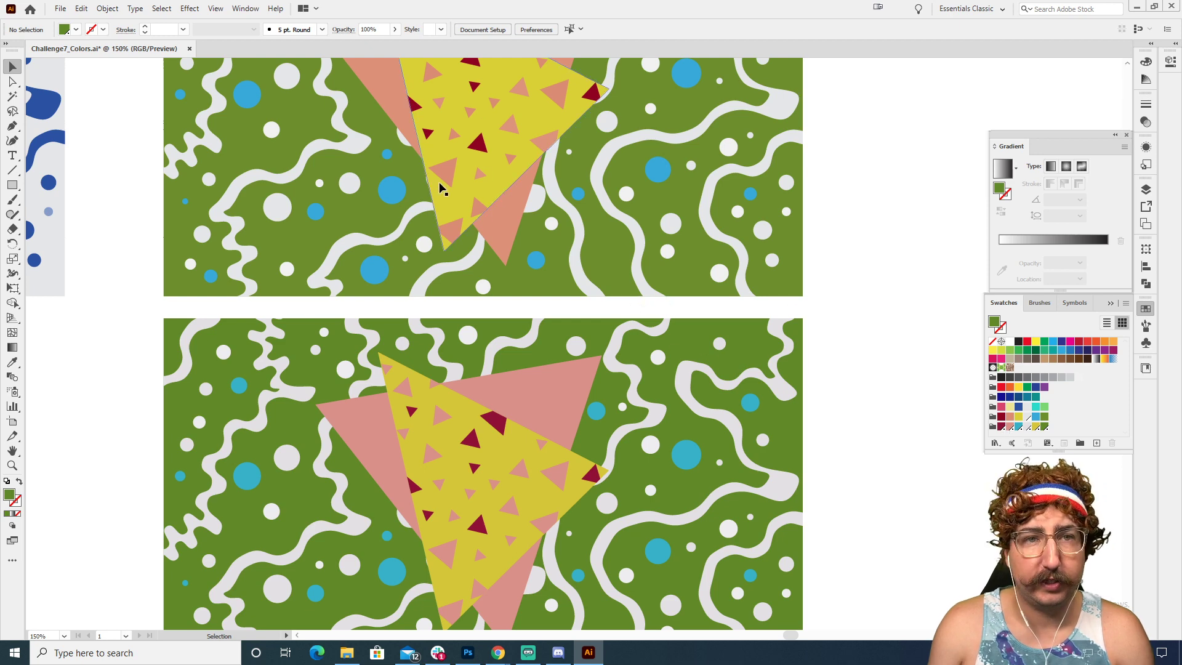
Step: Review all the color versions together with the original artwork, then look over the available Edit Colors commands
{"action": "key", "text": "z"}
{"action": "left_click", "coordinate": [496, 238], "text": "alt"}
{"action": "left_click_drag", "start_coordinate": [547, 324], "coordinate": [615, 257]}
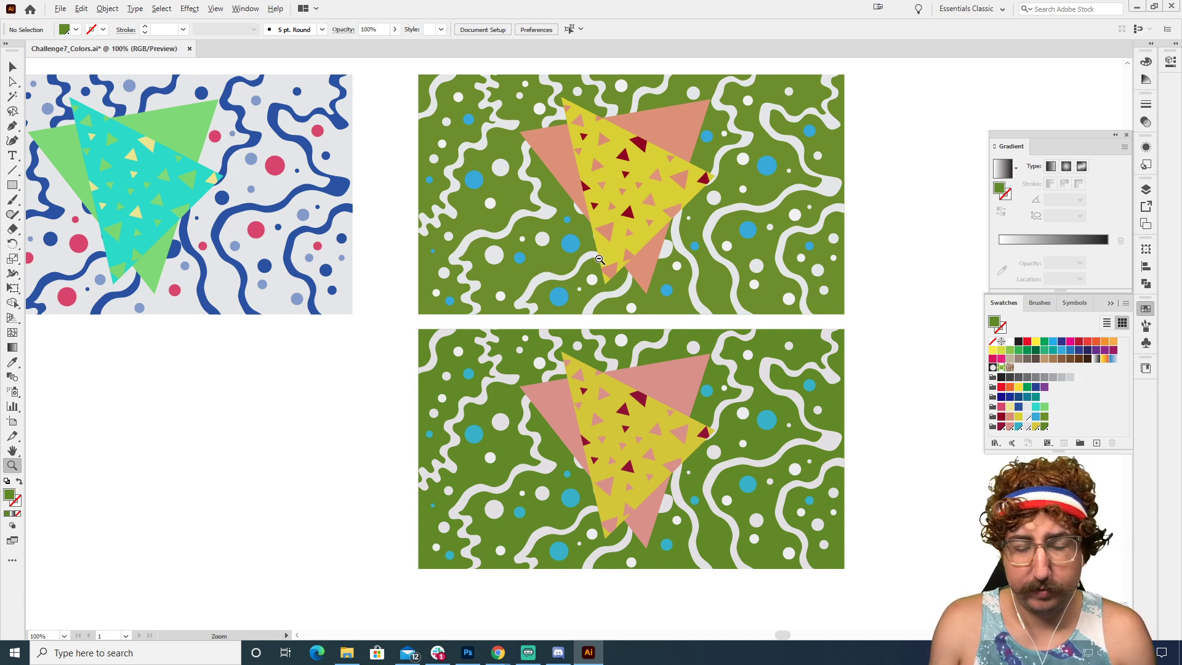
{"action": "left_click", "coordinate": [482, 275], "text": "alt"}
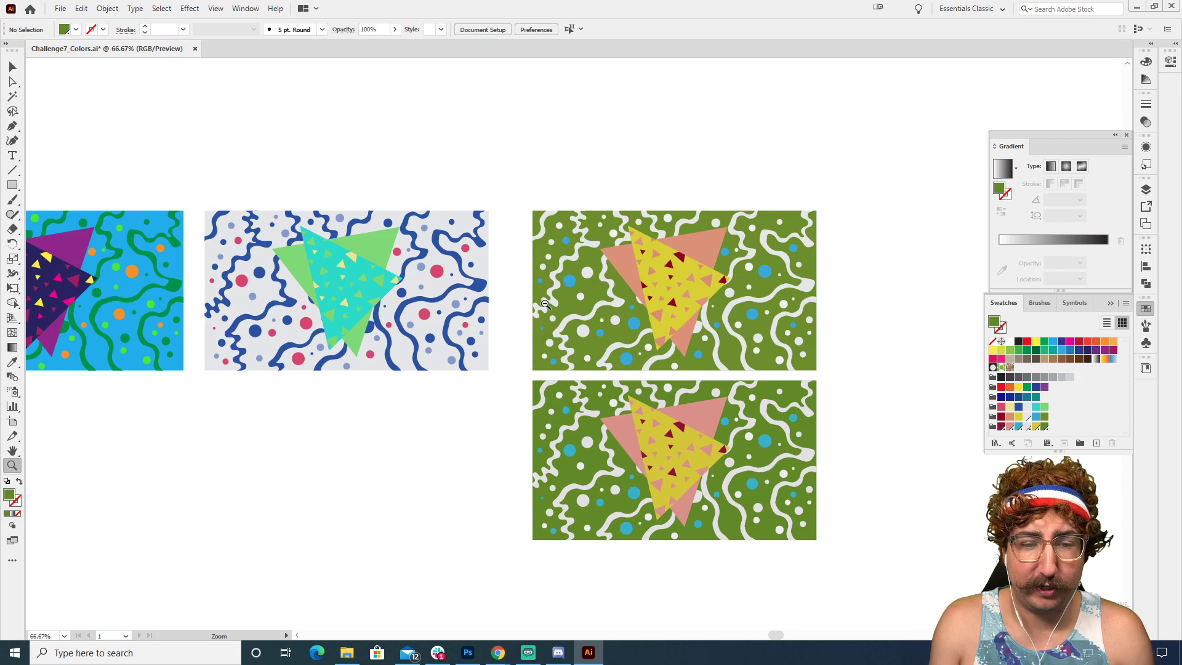
{"action": "left_click", "coordinate": [545, 304], "text": "alt"}
{"action": "left_click", "coordinate": [583, 315], "text": "alt"}
{"action": "left_click_drag", "start_coordinate": [470, 309], "coordinate": [709, 404]}
{"action": "left_click", "coordinate": [683, 365], "text": "alt"}
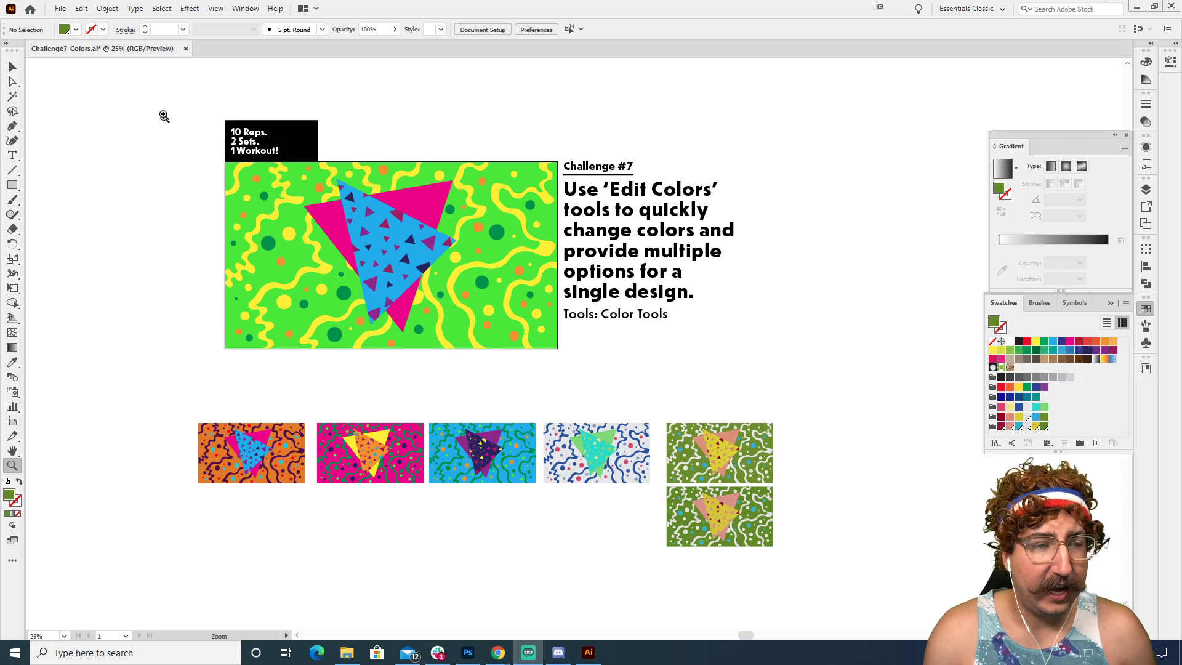
{"action": "left_click", "coordinate": [80, 9]}
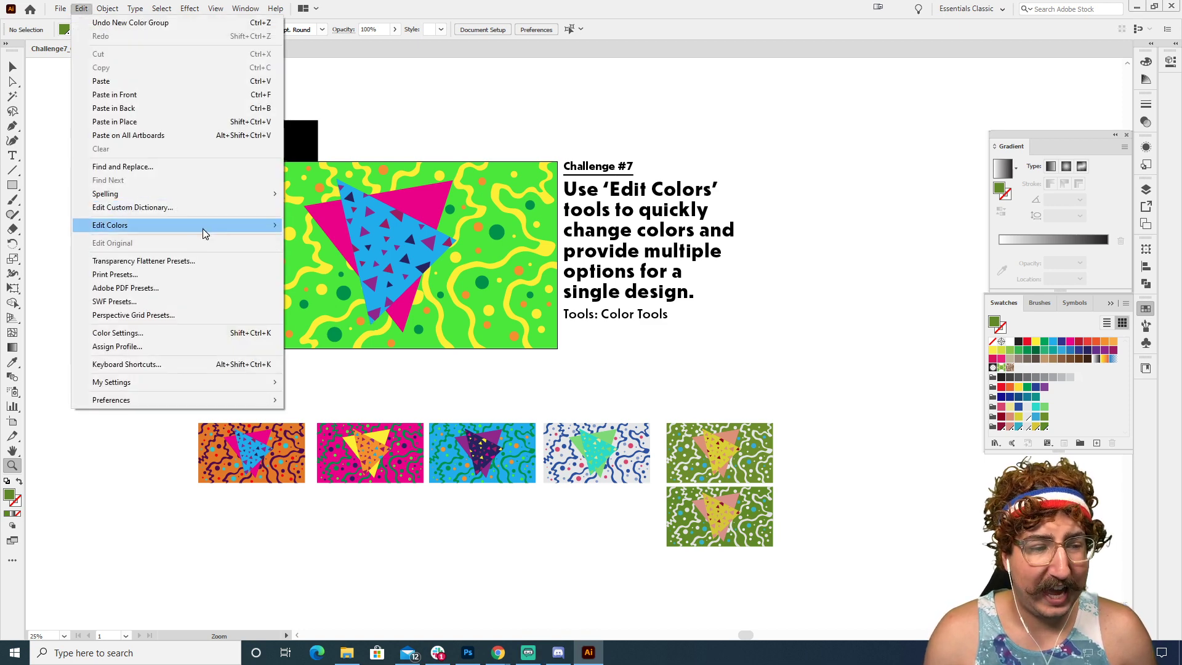
{"action": "mouse_move", "coordinate": [206, 233]}
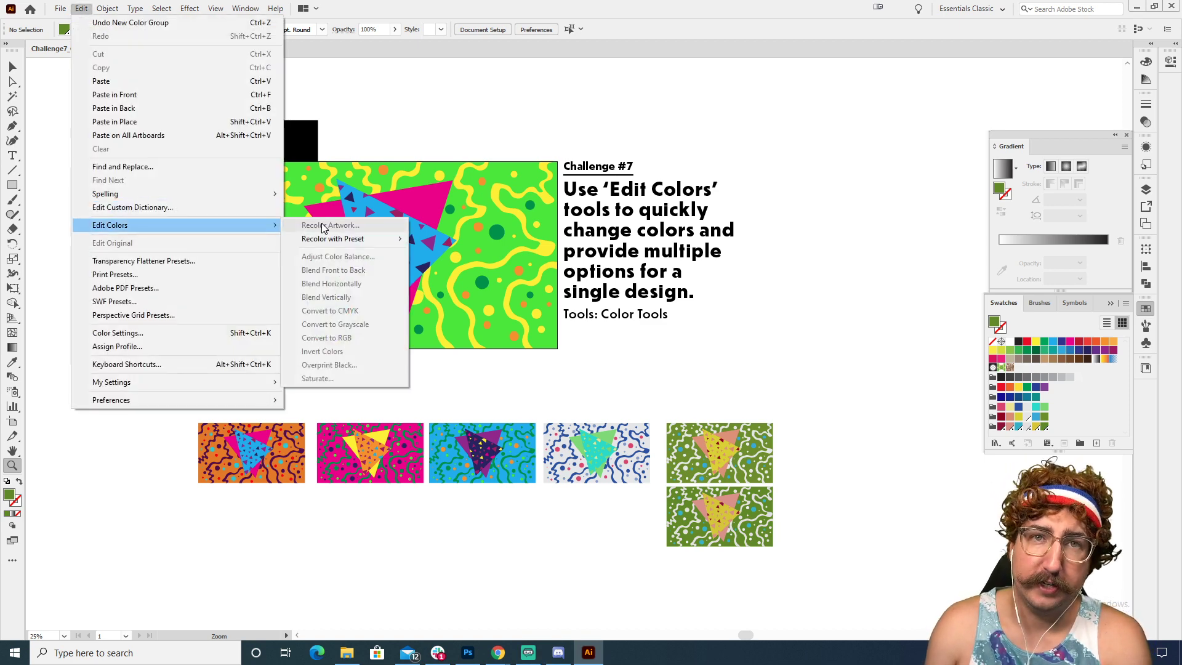
{"action": "left_click", "coordinate": [82, 8]}
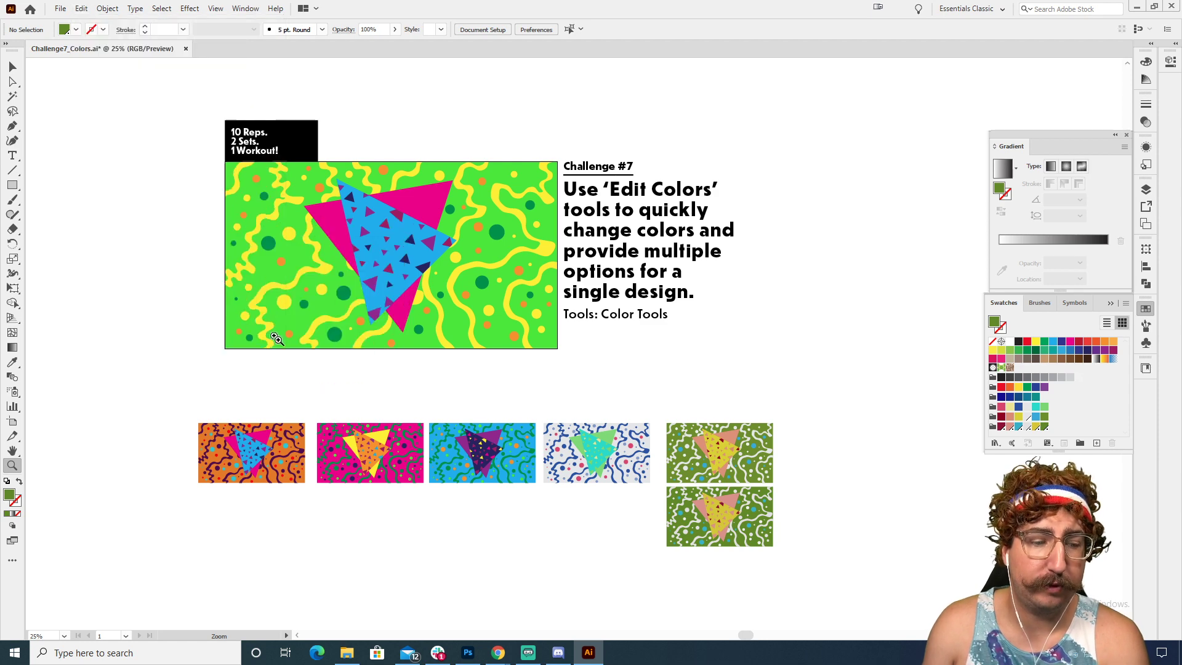
Step: Select the magenta version with the orange front triangle and open Recolor Artwork for it
{"action": "left_click", "coordinate": [257, 455]}
{"action": "left_click", "coordinate": [265, 446]}
{"action": "left_click", "coordinate": [271, 440]}
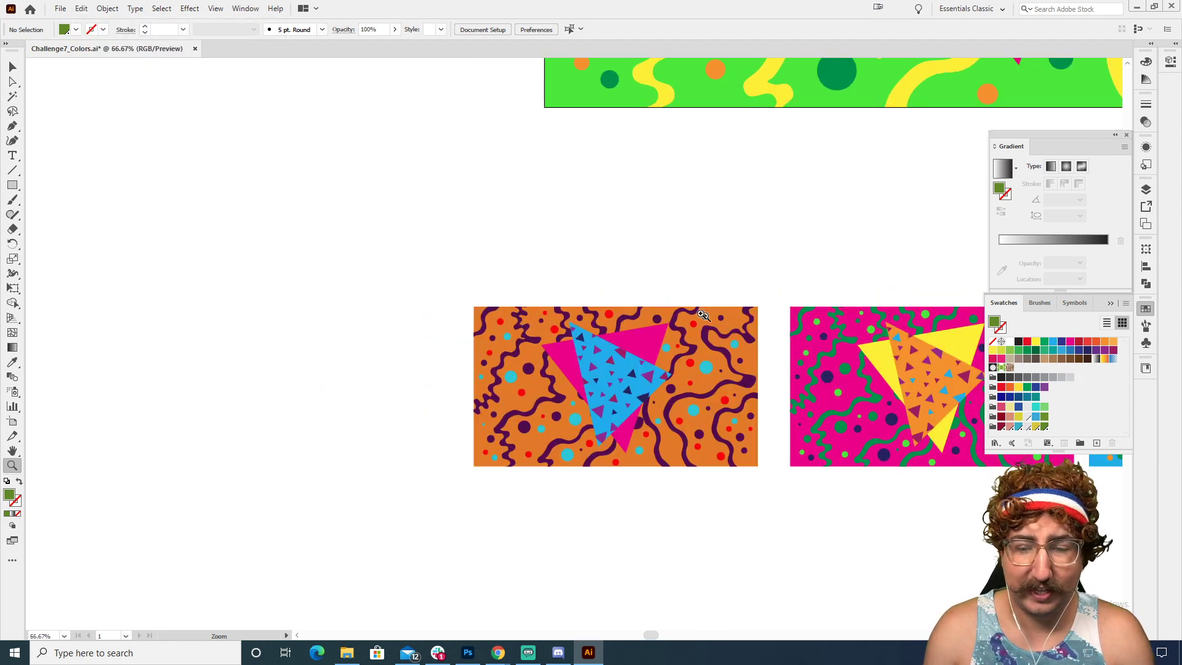
{"action": "left_click_drag", "start_coordinate": [587, 392], "coordinate": [147, 333]}
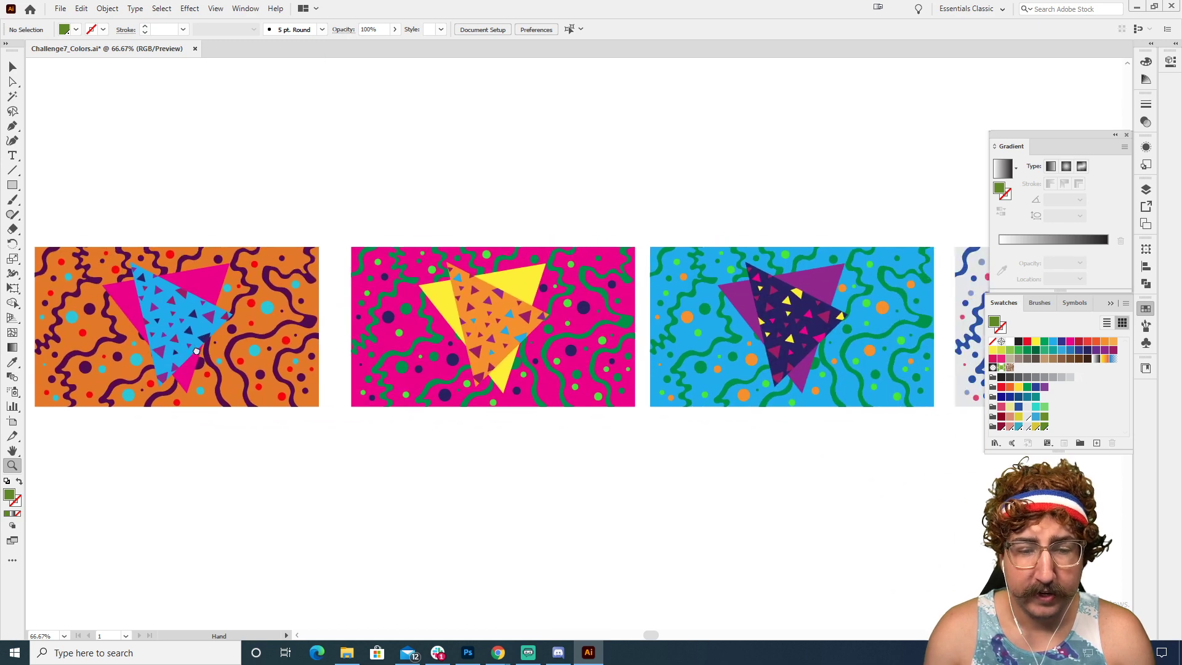
{"action": "key", "text": "v"}
{"action": "left_click", "coordinate": [396, 305]}
{"action": "left_click", "coordinate": [77, 10]}
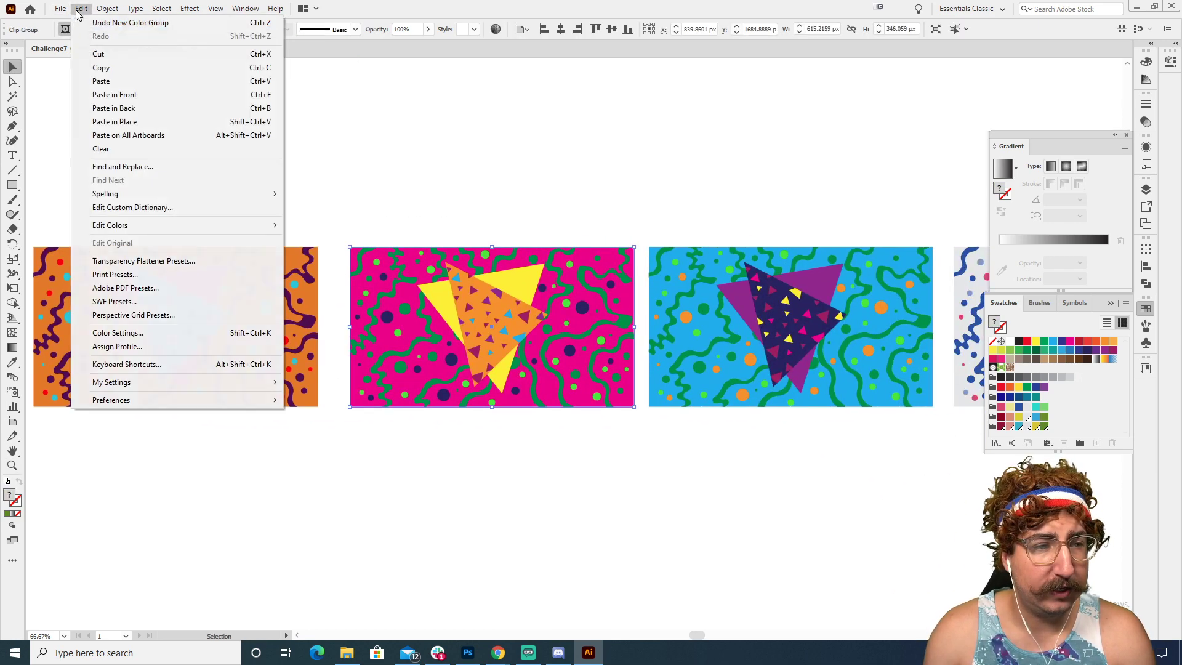
{"action": "mouse_move", "coordinate": [198, 228]}
{"action": "left_click", "coordinate": [327, 225]}
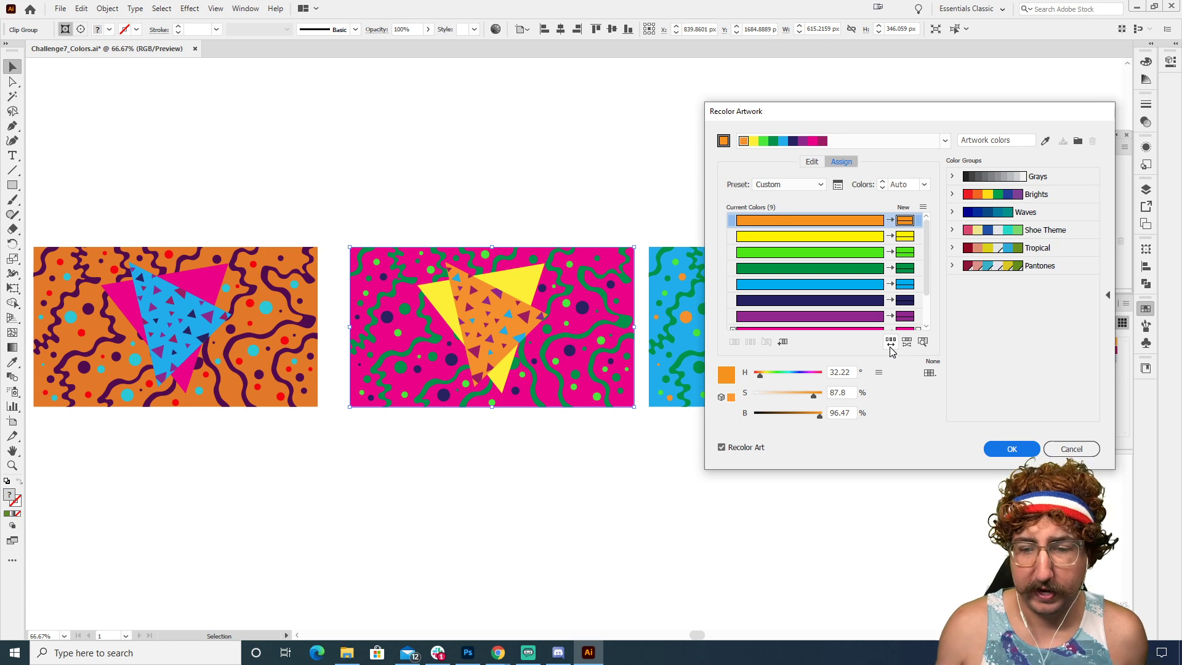
Step: Randomly shuffle its color order until the front triangle is navy and the squiggles yellow, then accept
{"action": "left_click", "coordinate": [890, 343]}
{"action": "left_click", "coordinate": [890, 343]}
{"action": "left_click", "coordinate": [890, 342]}
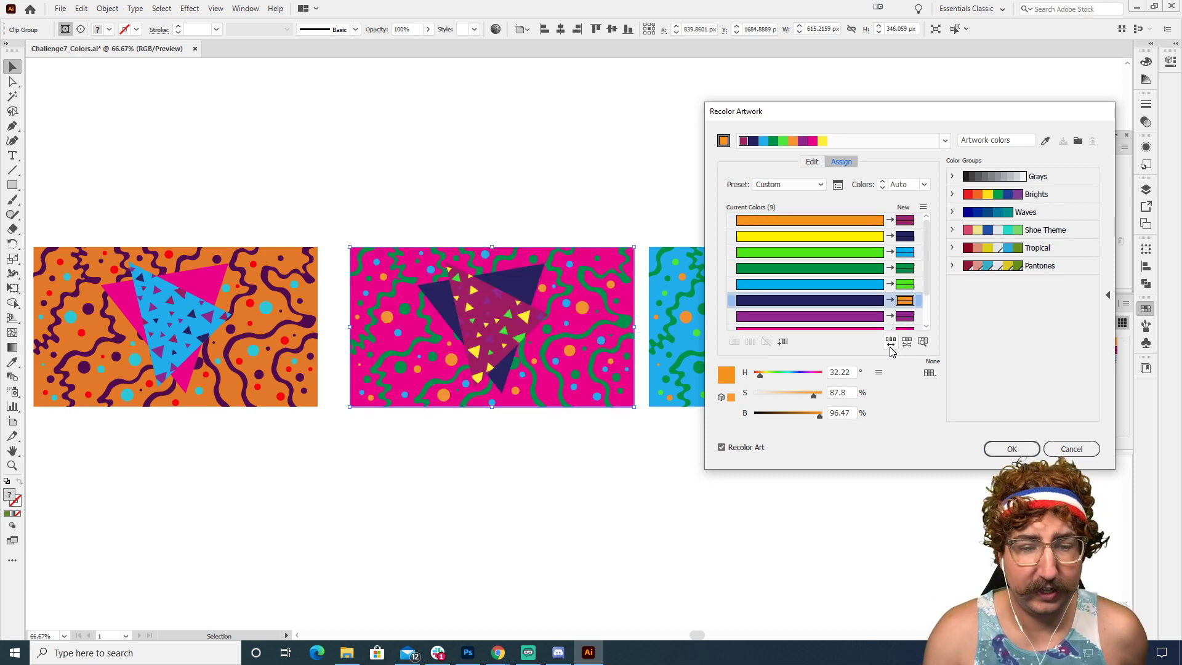
{"action": "left_click", "coordinate": [890, 342]}
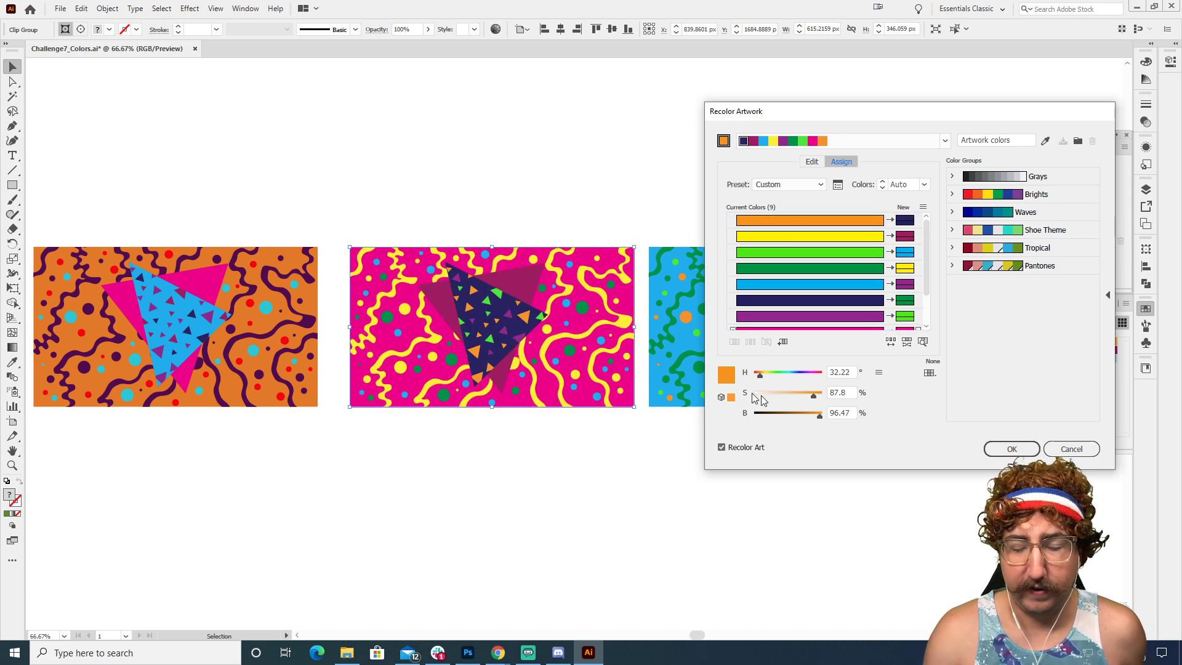
{"action": "left_click", "coordinate": [1010, 448]}
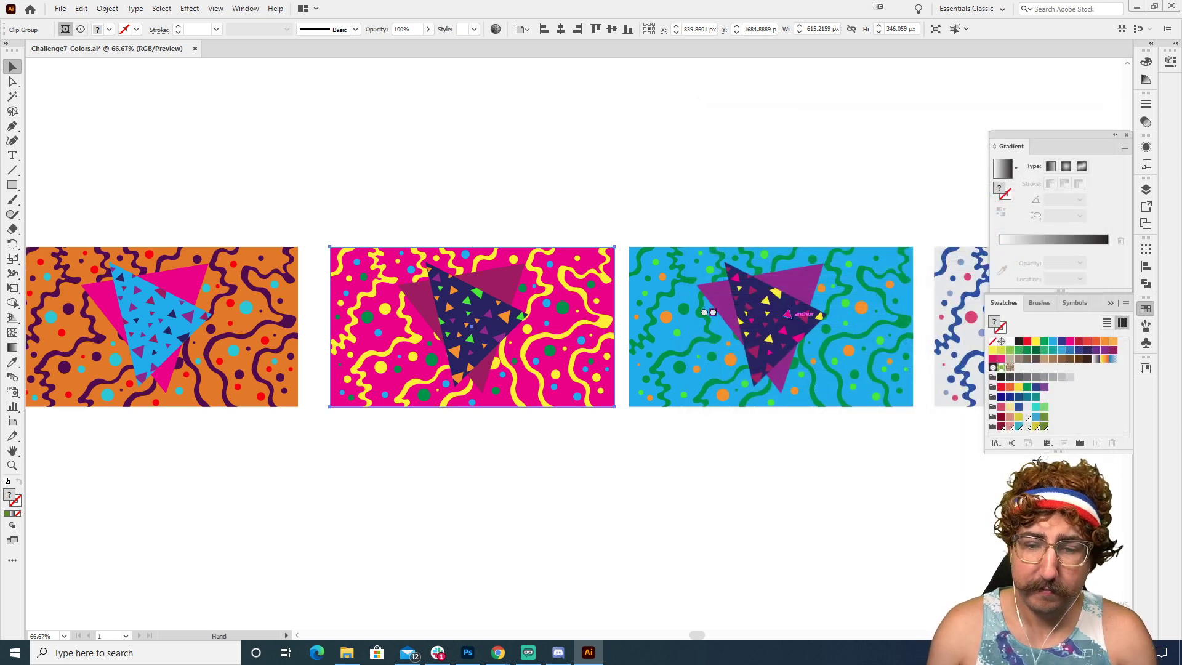
Step: Switch to Adobe Color in the browser and look over the Color Wheel and Extract Theme pages
{"action": "scroll", "coordinate": [515, 528], "scroll_direction": "right", "scroll_amount": 5}
{"action": "mouse_move", "coordinate": [496, 650]}
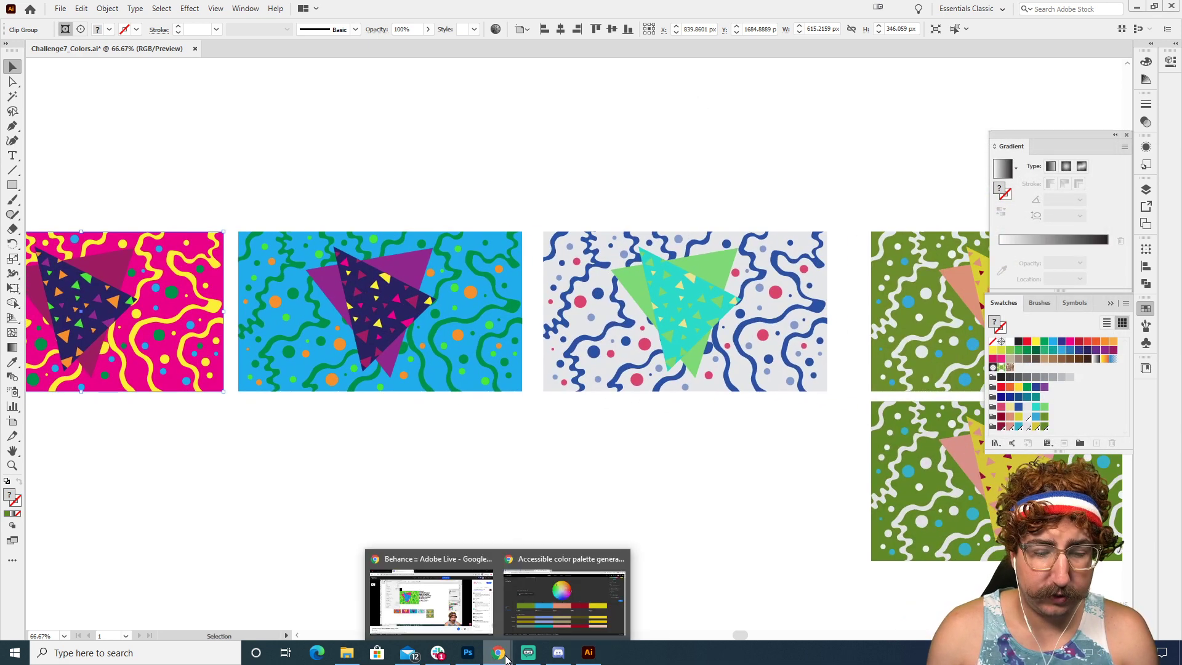
{"action": "left_click", "coordinate": [547, 603]}
{"action": "left_click", "coordinate": [32, 62]}
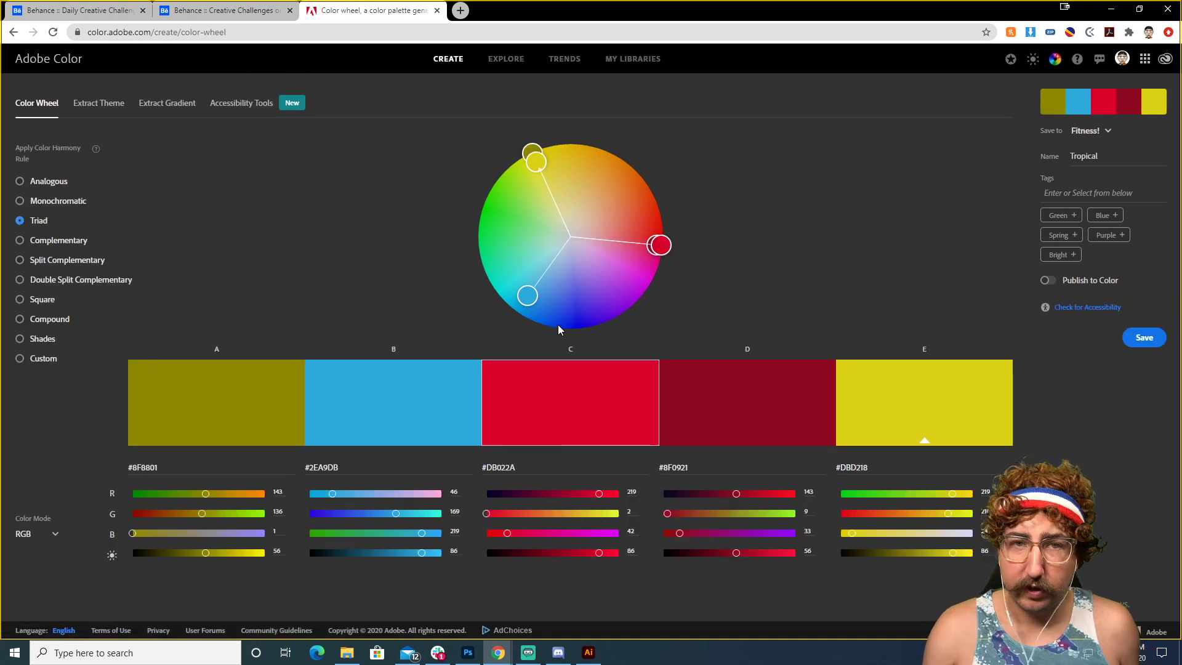
{"action": "left_click", "coordinate": [89, 106]}
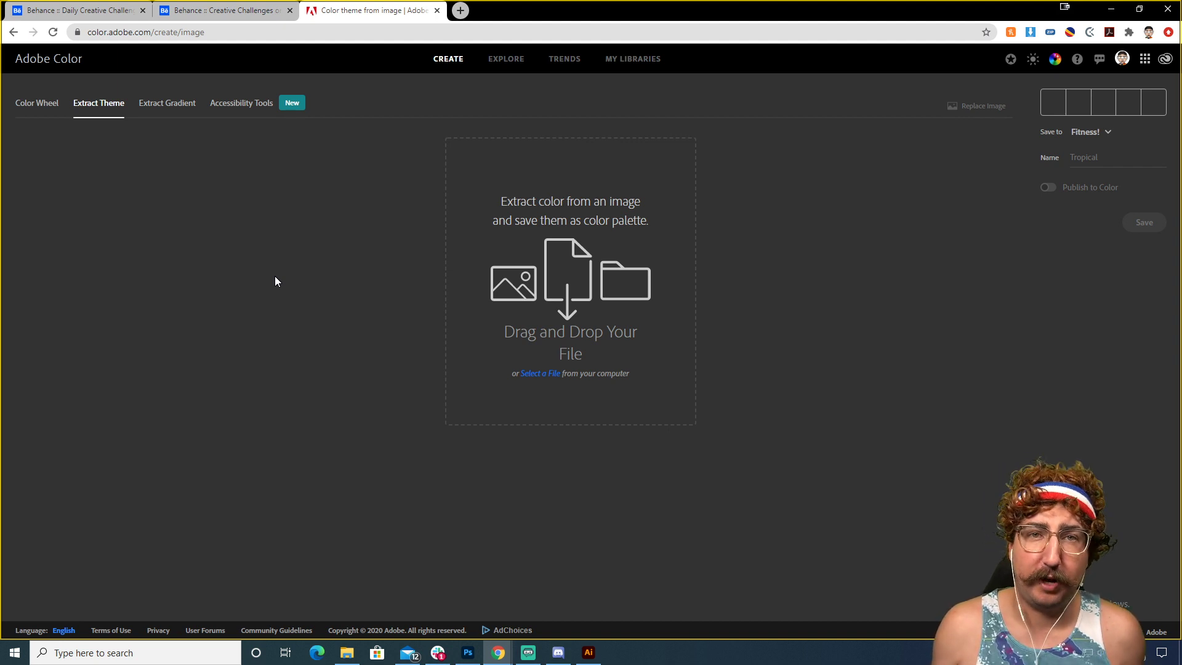
{"action": "left_click", "coordinate": [38, 102]}
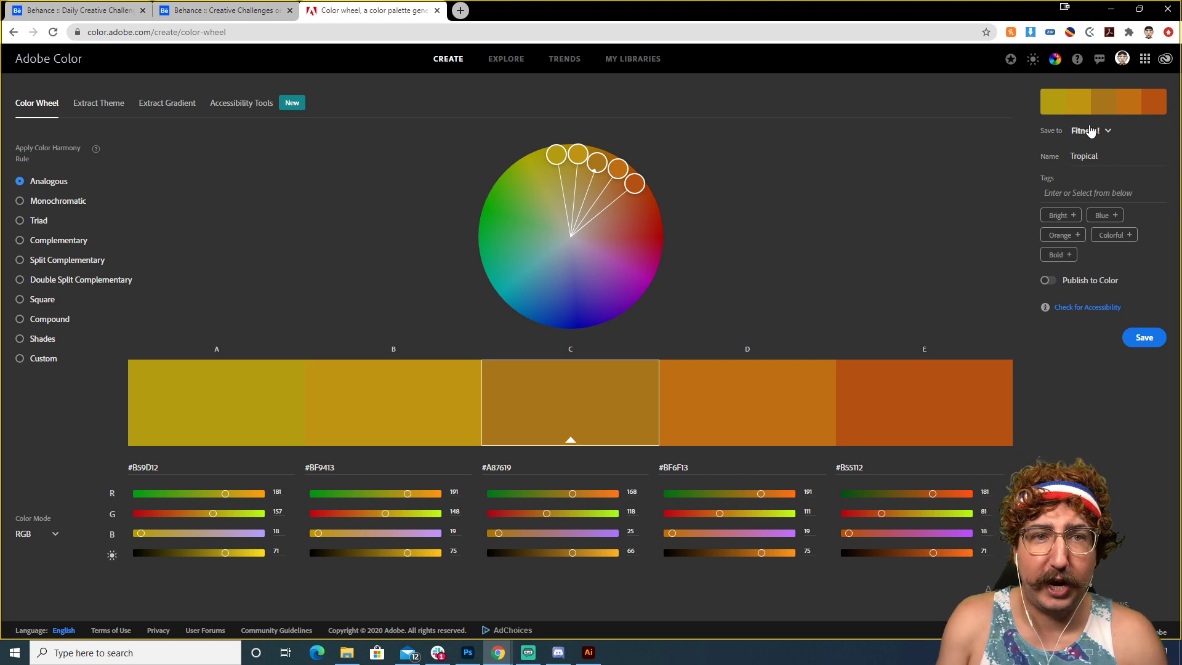
Step: Switch back to Illustrator, look over the library commands for the Tropical theme, and return to the document swatches
{"action": "key", "text": "alt+Tab"}
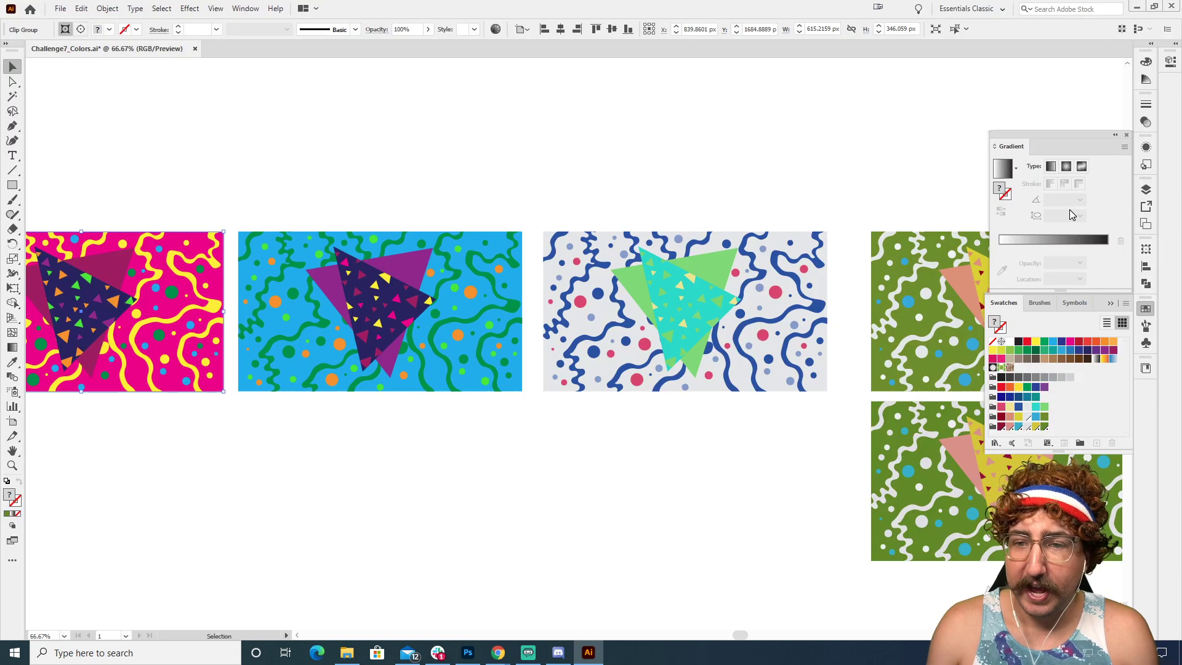
{"action": "left_click", "coordinate": [1146, 368]}
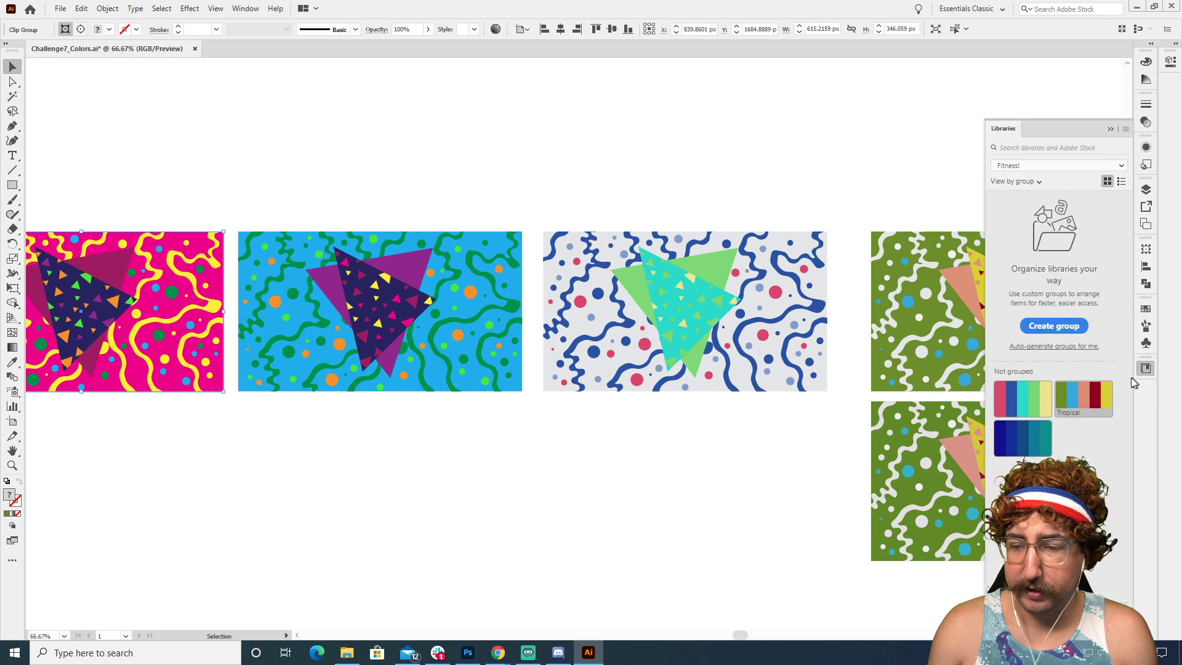
{"action": "right_click", "coordinate": [1079, 409]}
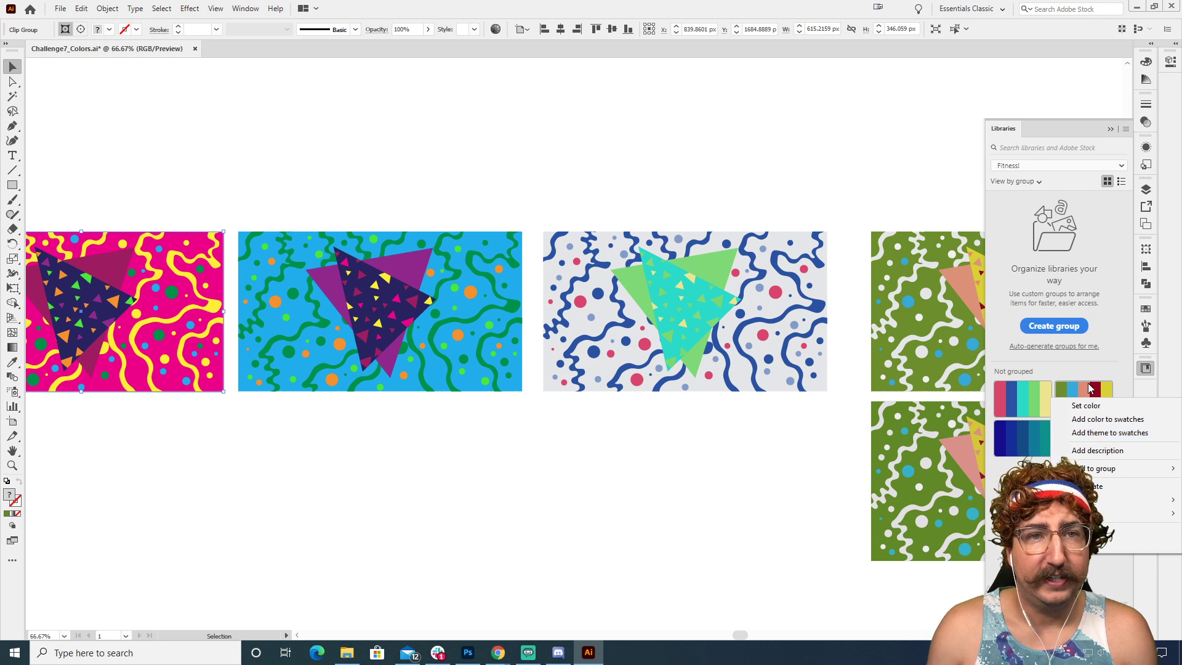
{"action": "left_click", "coordinate": [1146, 309]}
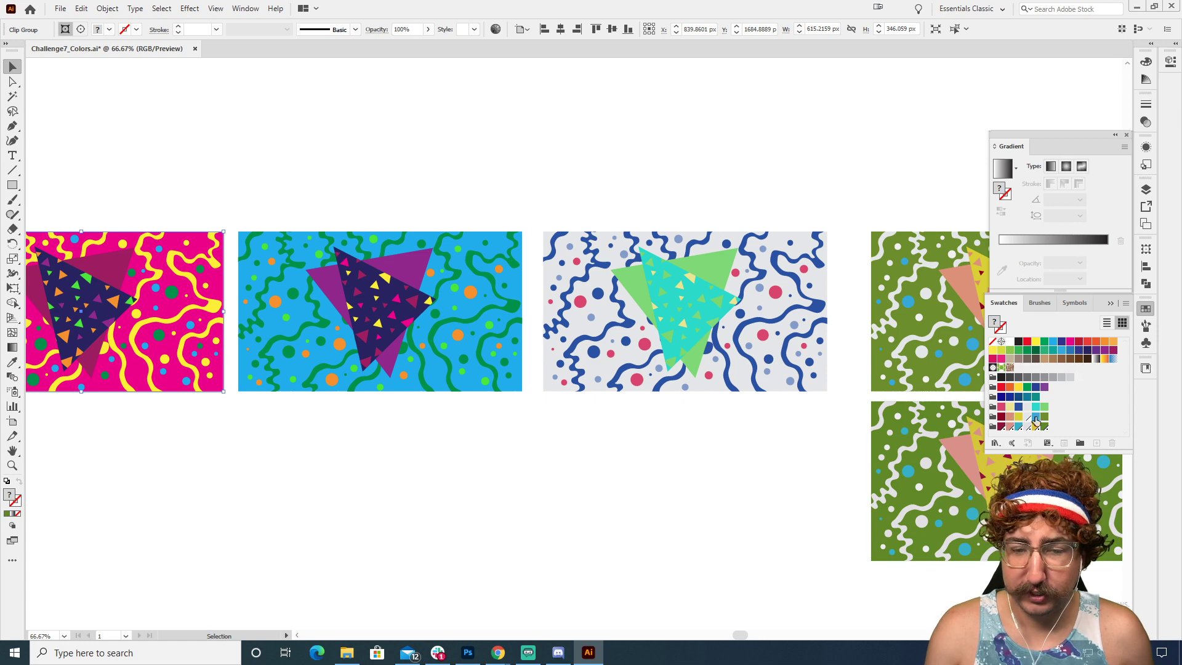
Step: Select the light gray version with the turquoise triangle, review its color groups in Recolor Artwork, and cancel
{"action": "scroll", "coordinate": [696, 214], "scroll_direction": "right", "scroll_amount": 3}
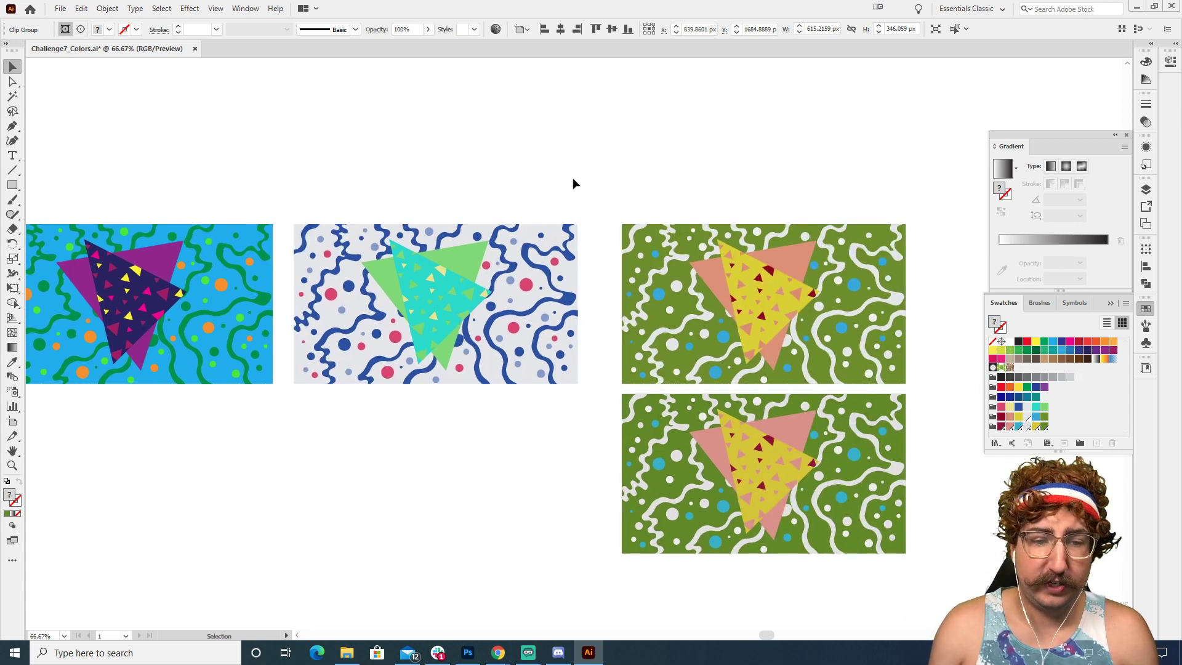
{"action": "left_click_drag", "start_coordinate": [578, 172], "coordinate": [340, 425]}
{"action": "left_click", "coordinate": [81, 8]}
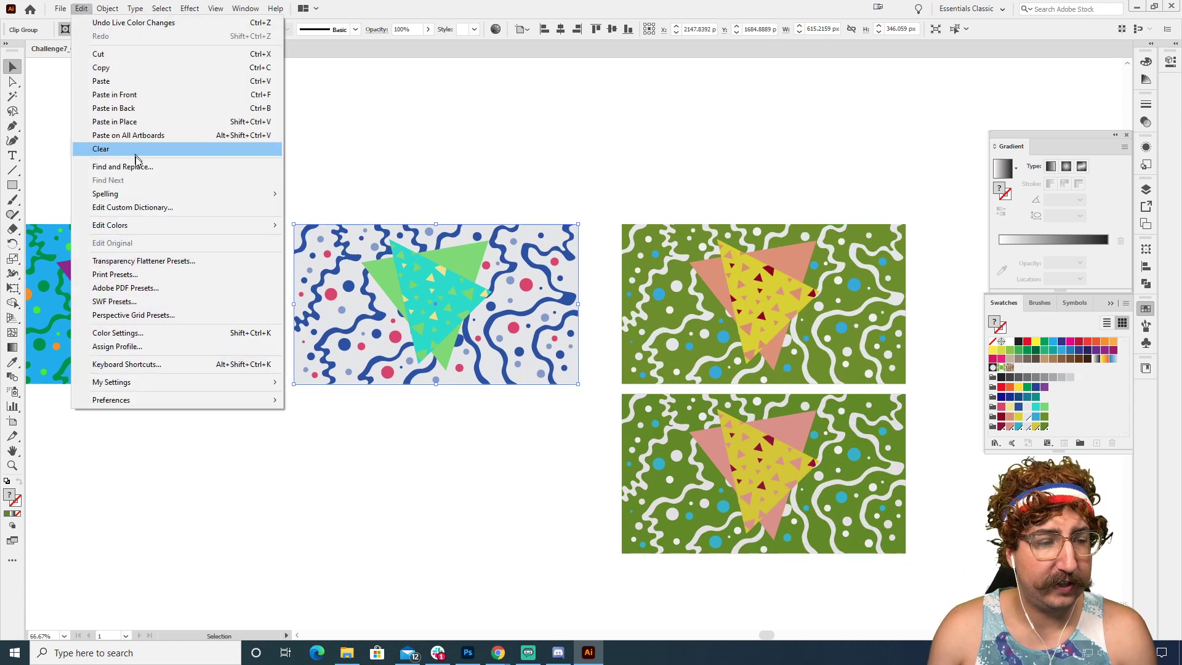
{"action": "mouse_move", "coordinate": [224, 233]}
{"action": "left_click", "coordinate": [330, 225]}
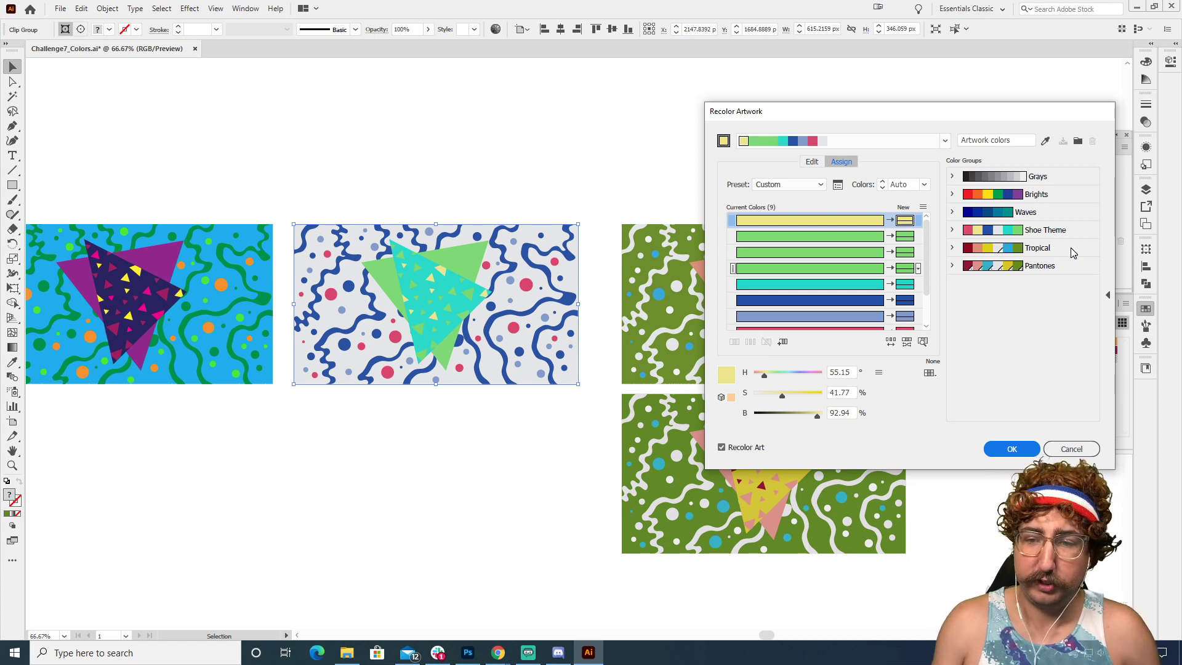
{"action": "left_click", "coordinate": [1070, 449]}
Step: Select the lower green version, look over the Color Books available for limiting colors in Recolor Artwork, and cancel
{"action": "left_click_drag", "start_coordinate": [878, 447], "coordinate": [633, 385]}
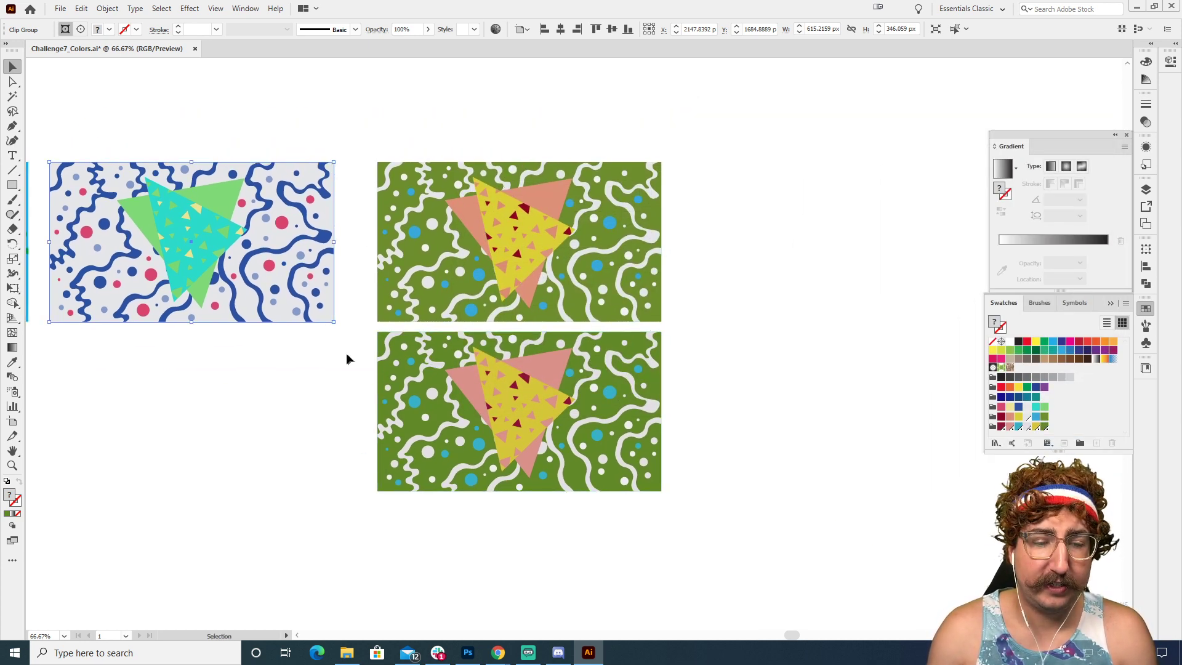
{"action": "left_click_drag", "start_coordinate": [347, 359], "coordinate": [719, 502]}
{"action": "left_click", "coordinate": [82, 8]}
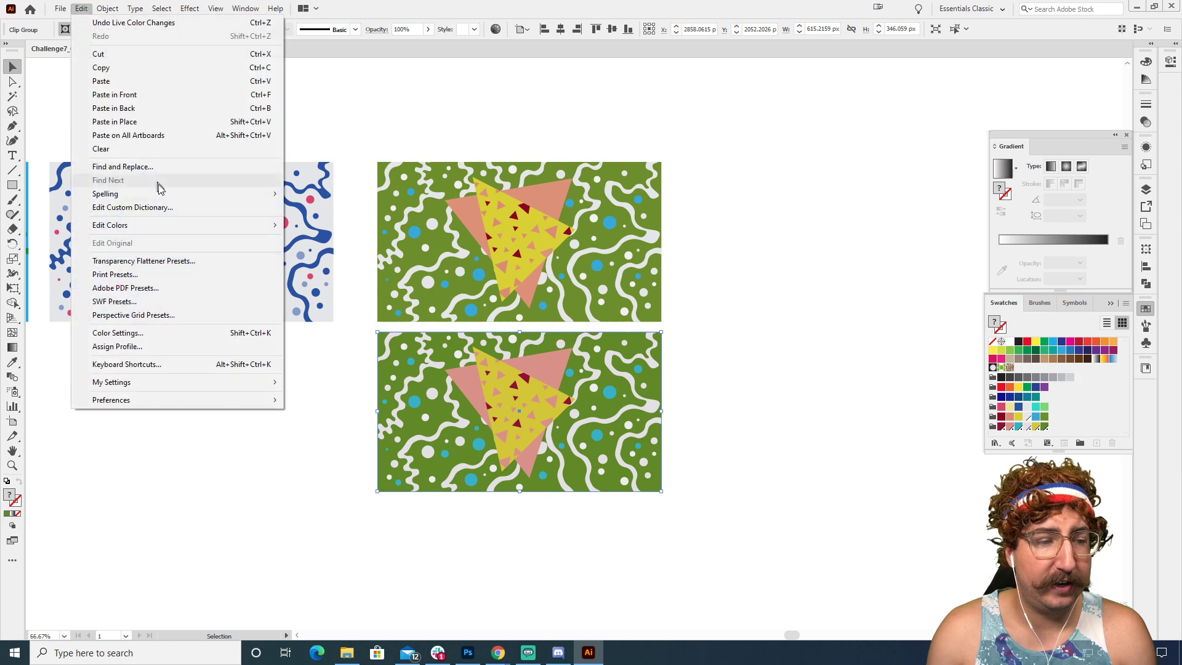
{"action": "mouse_move", "coordinate": [193, 226]}
{"action": "left_click", "coordinate": [345, 226]}
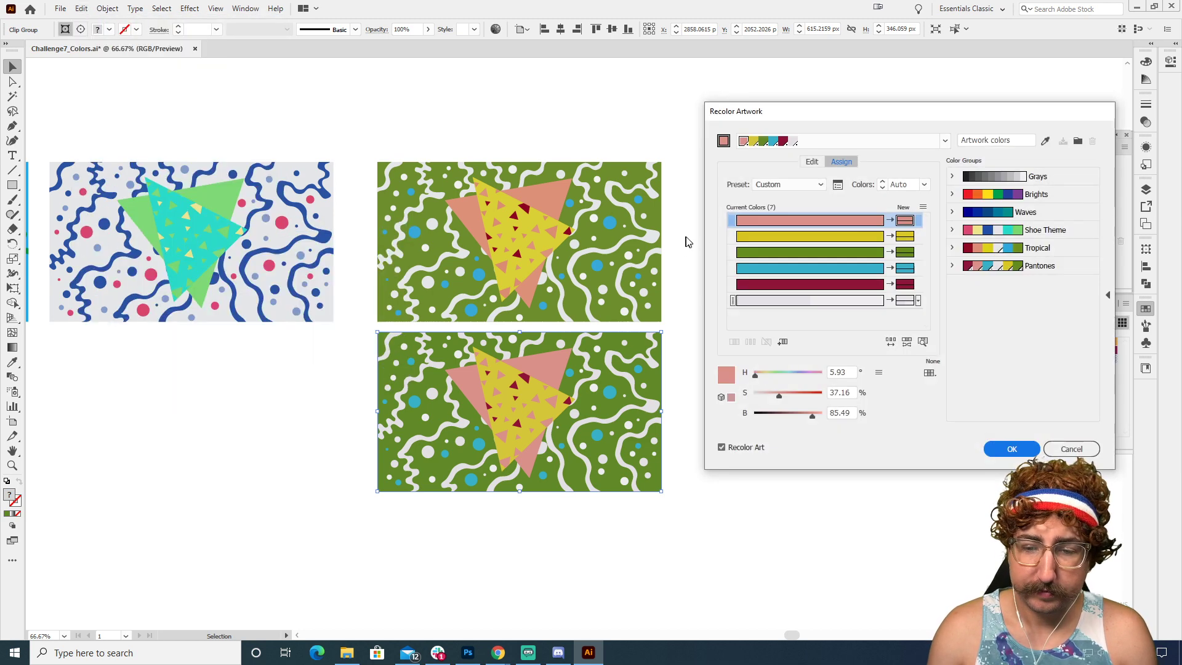
{"action": "left_click", "coordinate": [930, 376]}
{"action": "mouse_move", "coordinate": [960, 127]}
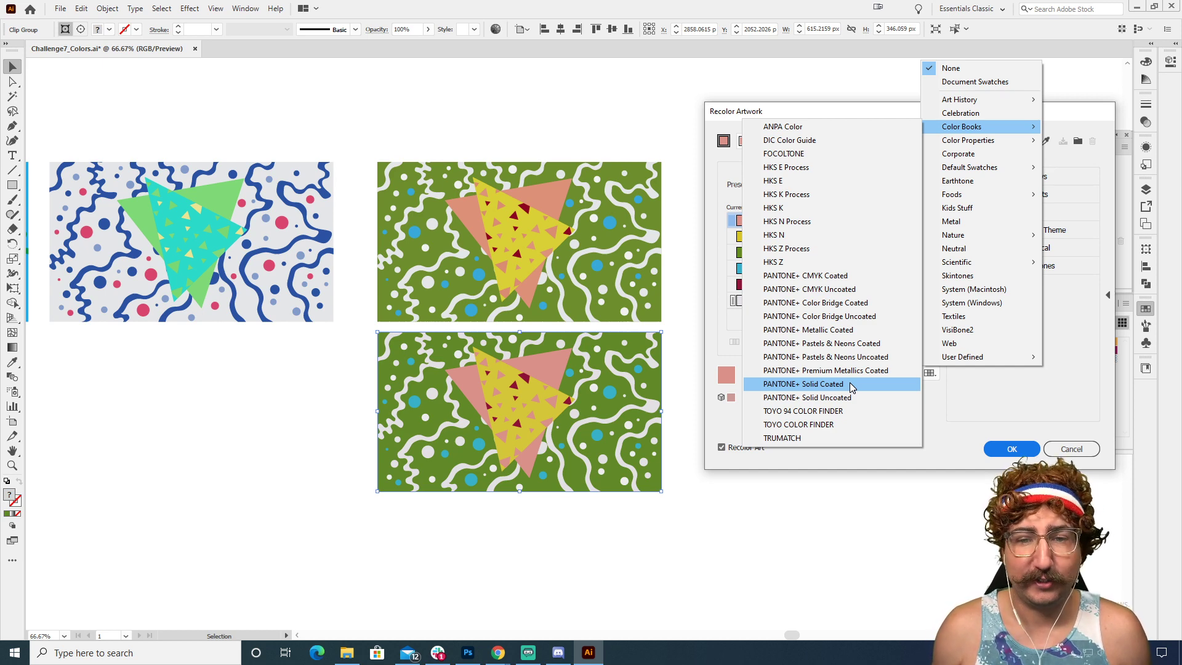
{"action": "left_click", "coordinate": [1073, 450]}
{"action": "left_click", "coordinate": [1077, 450]}
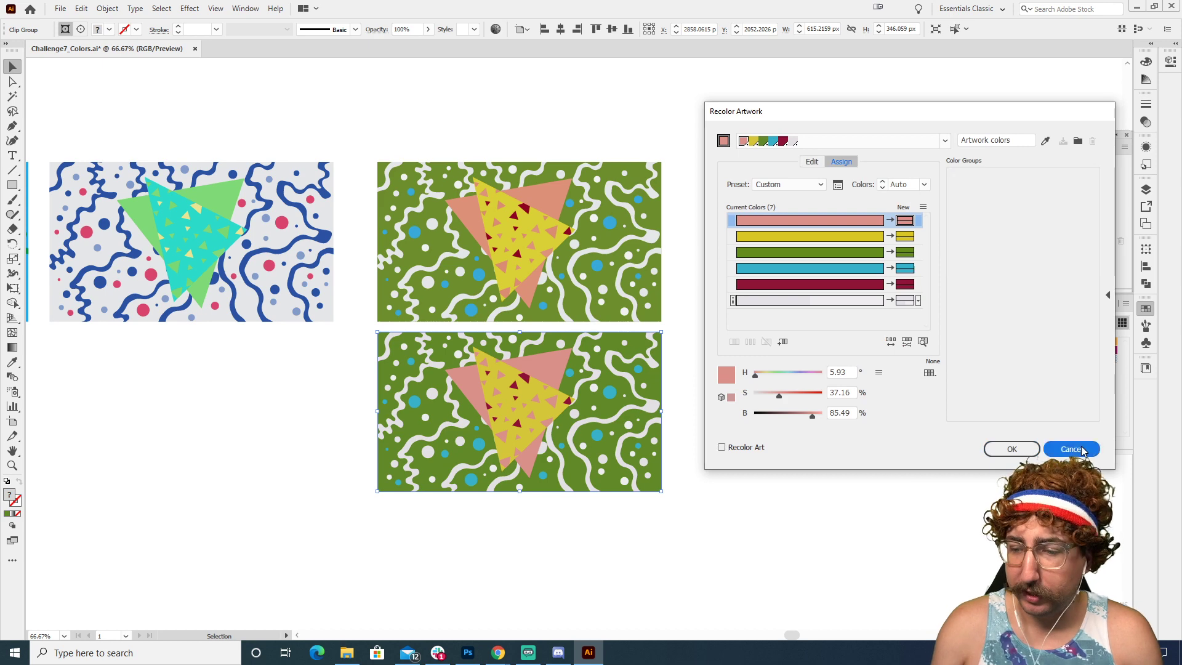
Step: Review all the color versions together with the original artwork at 25% zoom, with nothing selected
{"action": "key", "text": "z"}
{"action": "left_click", "coordinate": [412, 314], "text": "alt"}
{"action": "left_click", "coordinate": [478, 308], "text": "alt"}
{"action": "left_click", "coordinate": [479, 308], "text": "alt"}
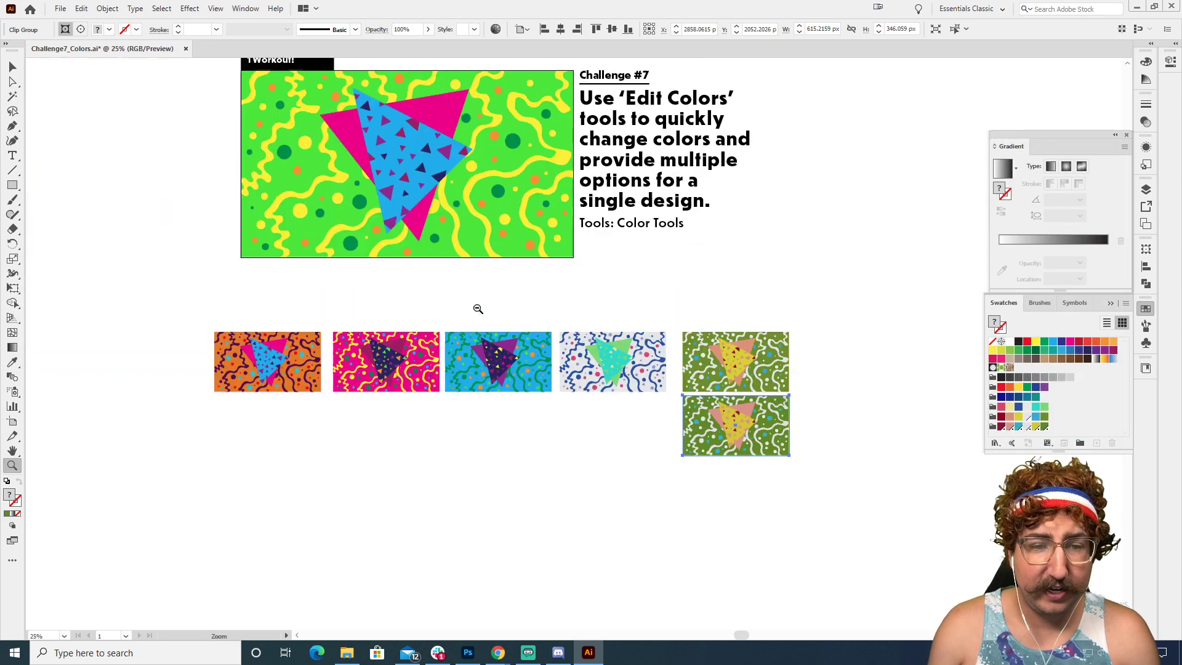
{"action": "left_click_drag", "start_coordinate": [484, 294], "coordinate": [453, 338]}
{"action": "key", "text": "v"}
{"action": "left_click", "coordinate": [500, 334]}
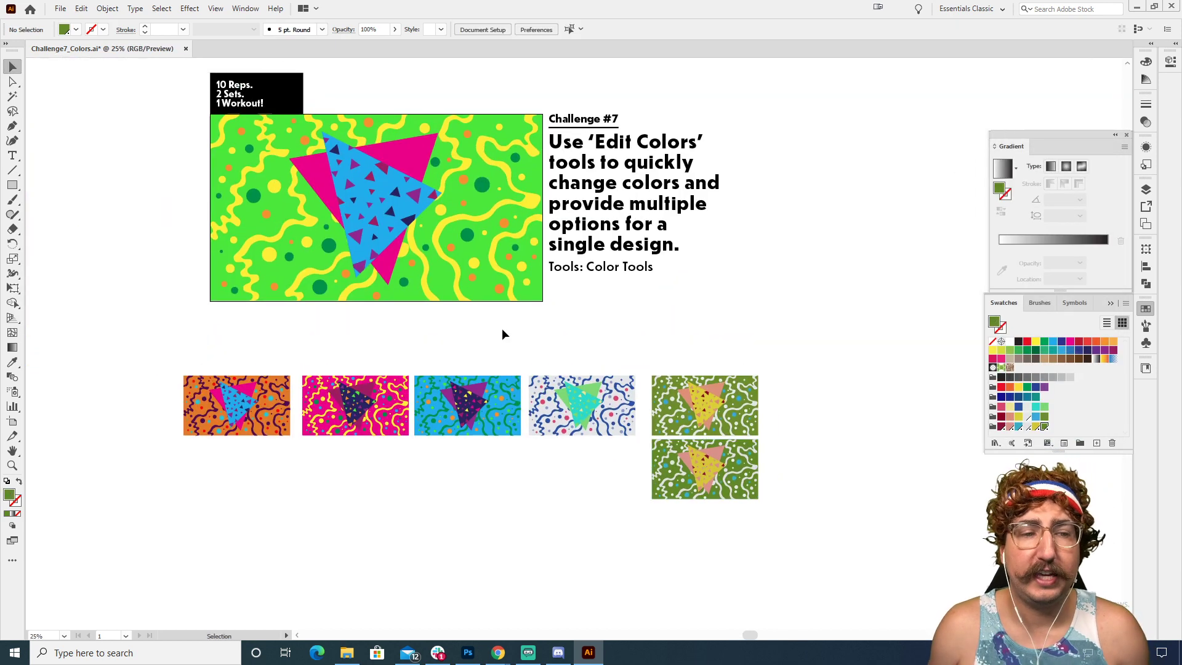